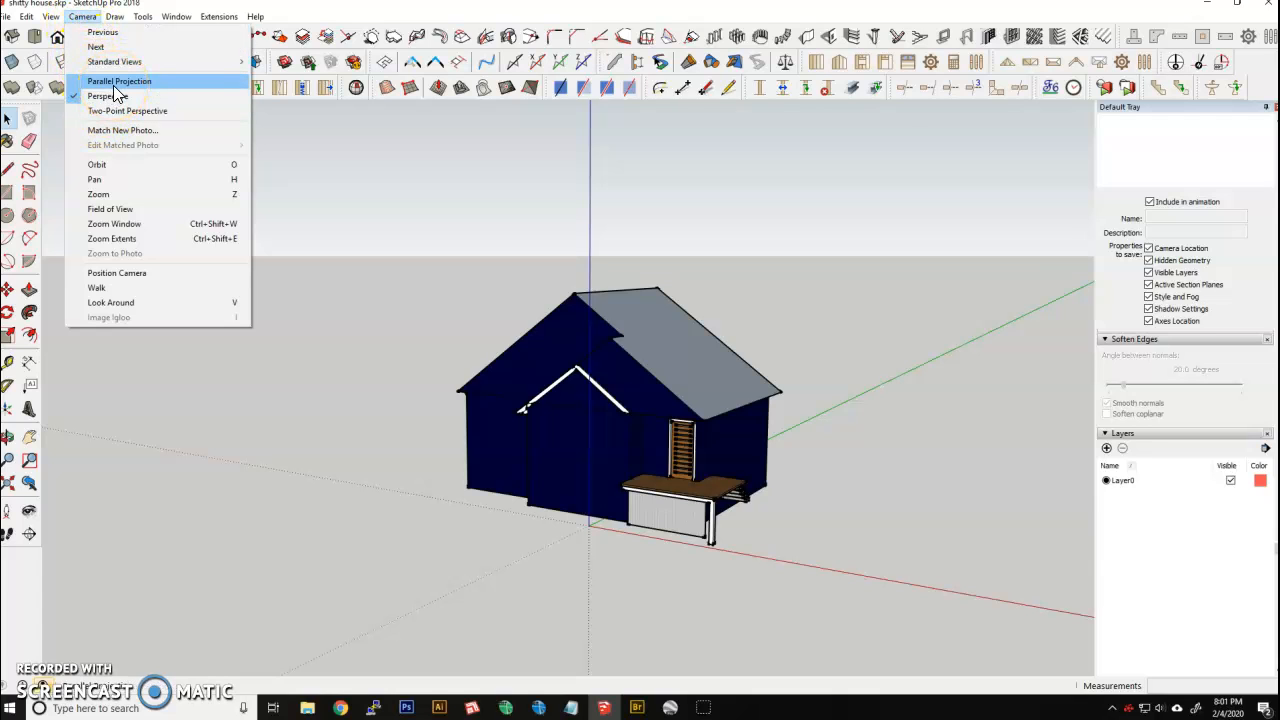
Display the house in parallel projection from the right side with the Hidden Line face style.
{"action": "left_click", "coordinate": [116, 84]}
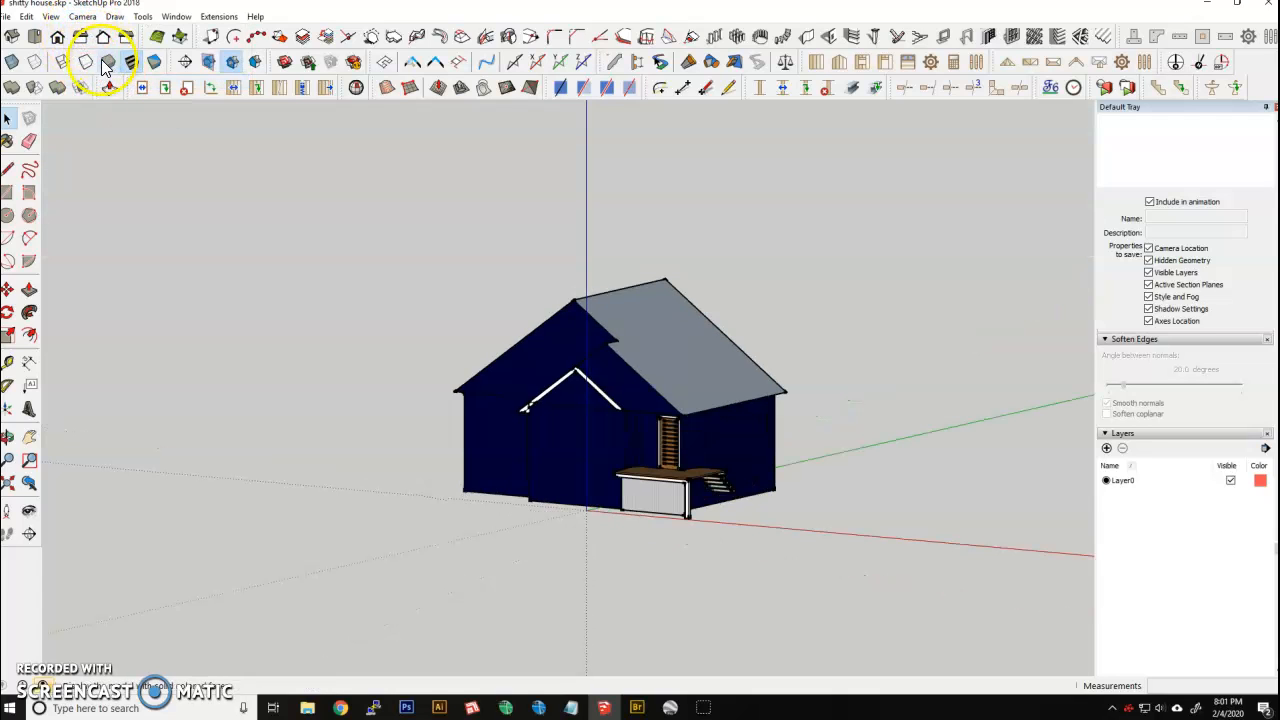
{"action": "left_click", "coordinate": [57, 37]}
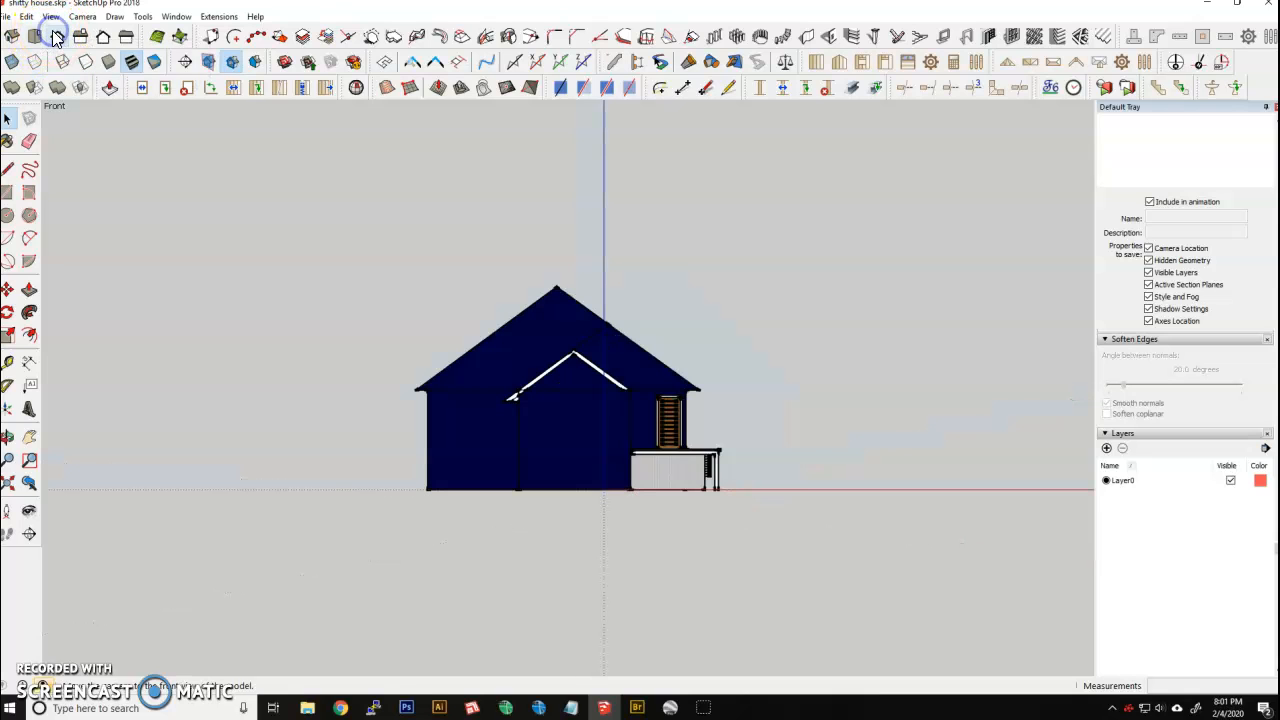
{"action": "left_click", "coordinate": [80, 39]}
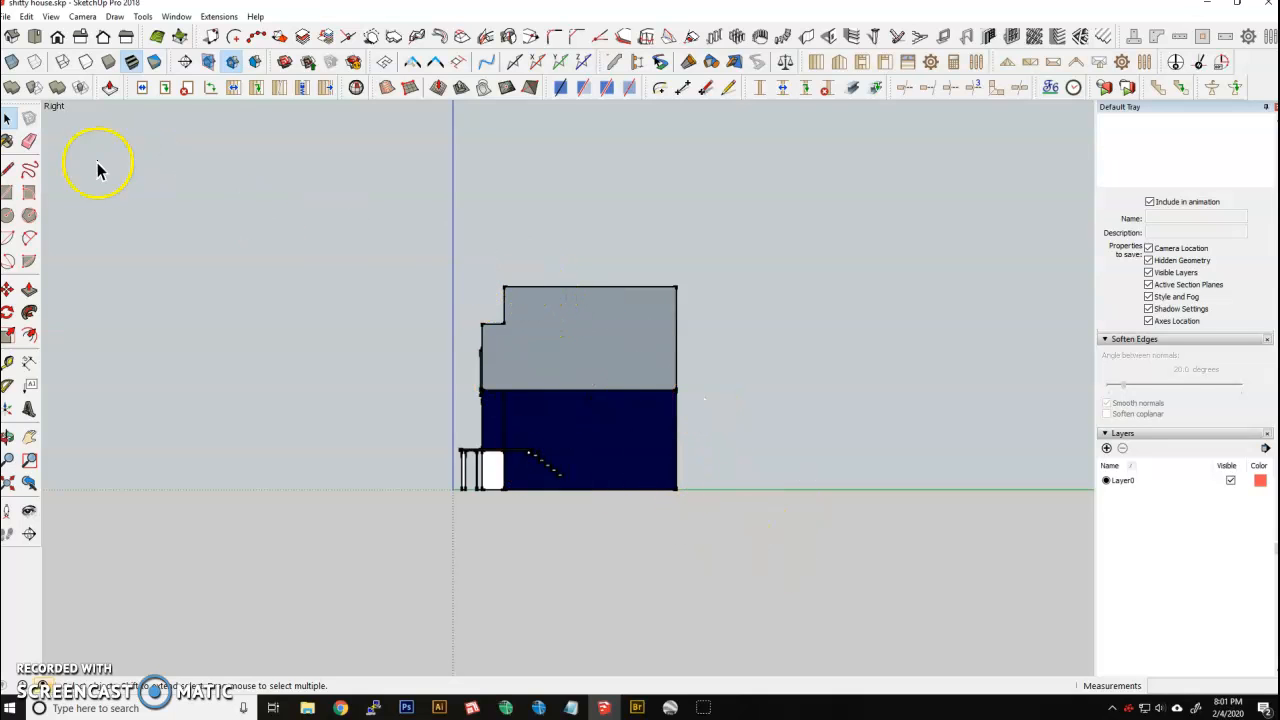
{"action": "left_click", "coordinate": [86, 65]}
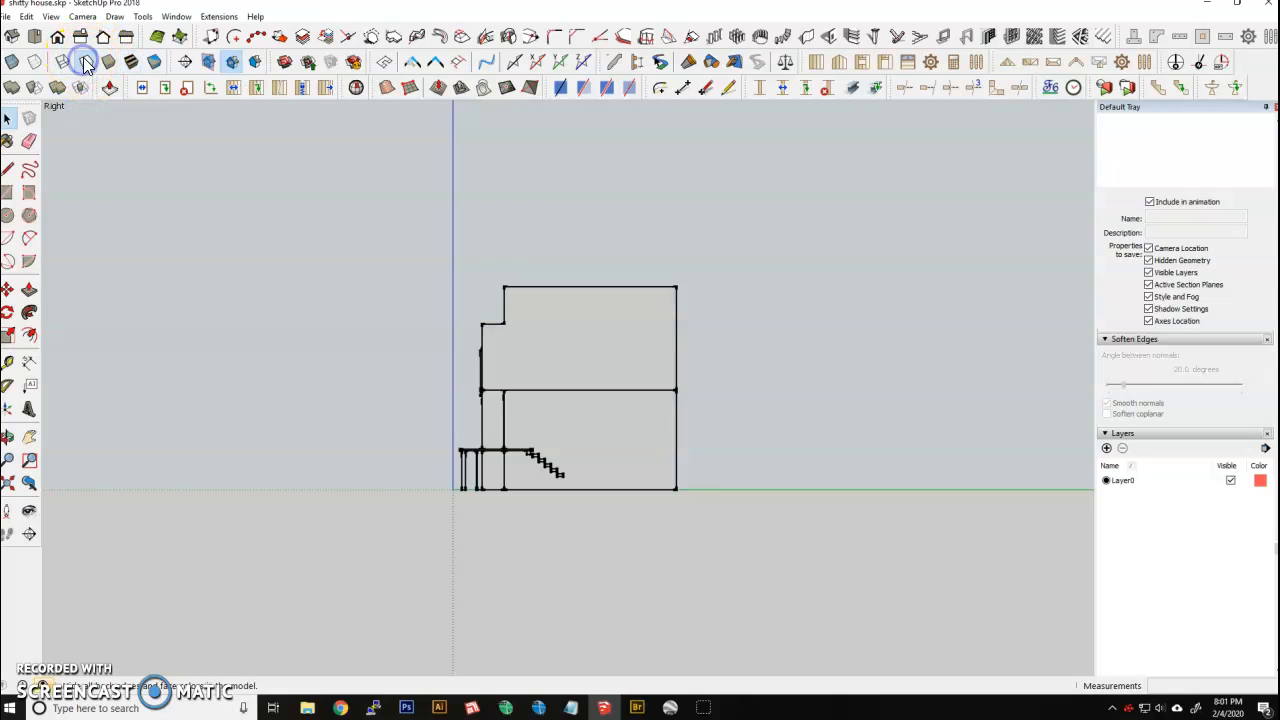
{"action": "left_click", "coordinate": [399, 395]}
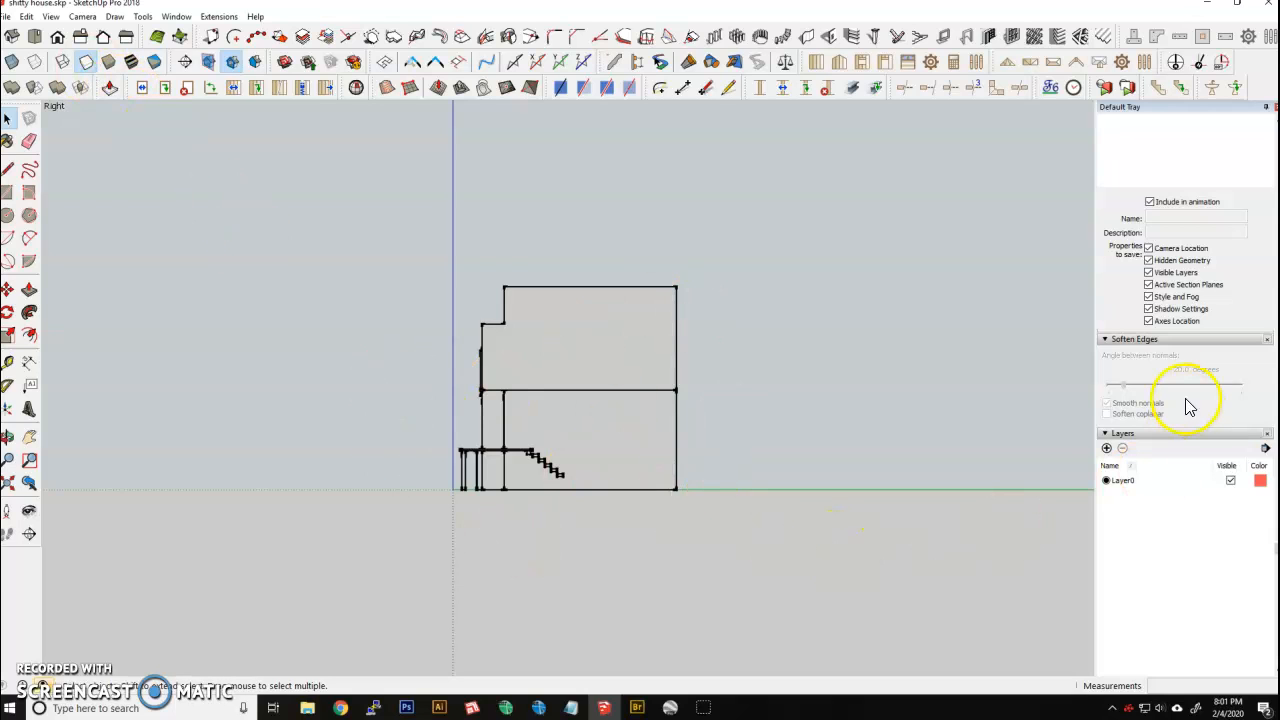
Review the Scenes settings and the list of panels enabled for the Default Tray.
{"action": "scroll", "coordinate": [1180, 371], "scroll_direction": "up", "scroll_amount": 3}
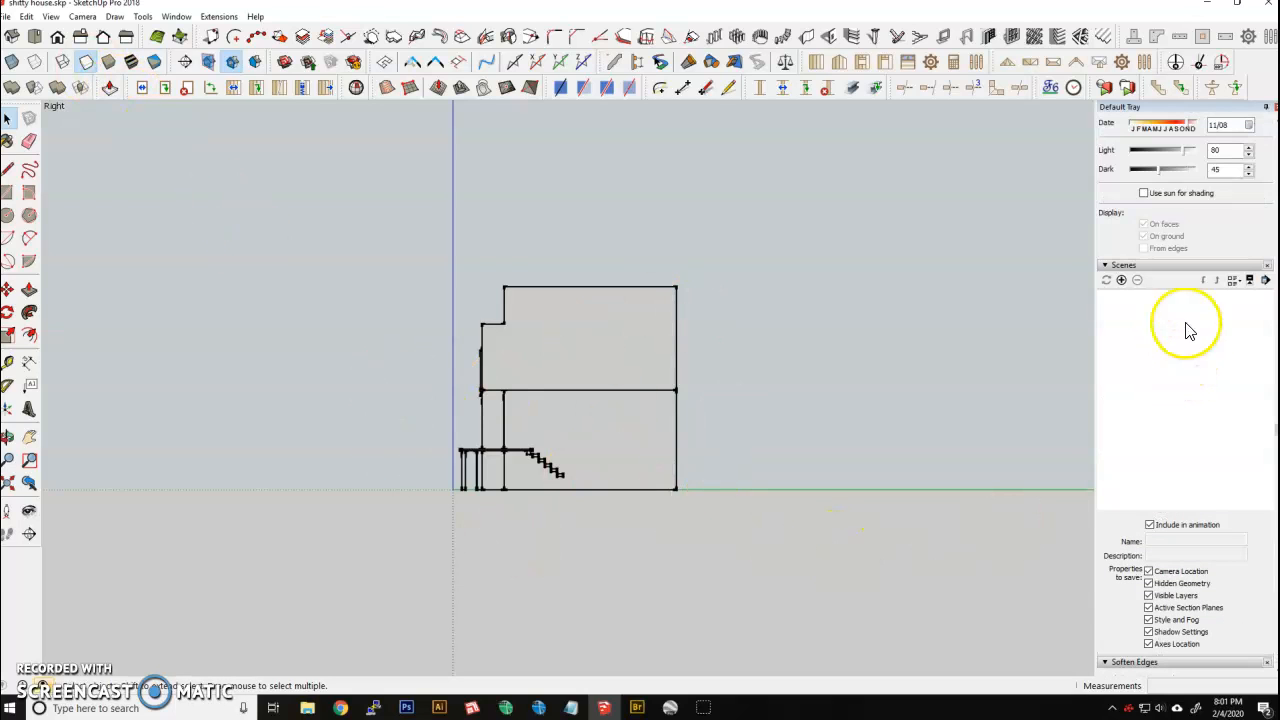
{"action": "left_click", "coordinate": [1106, 266]}
{"action": "left_click", "coordinate": [1106, 266]}
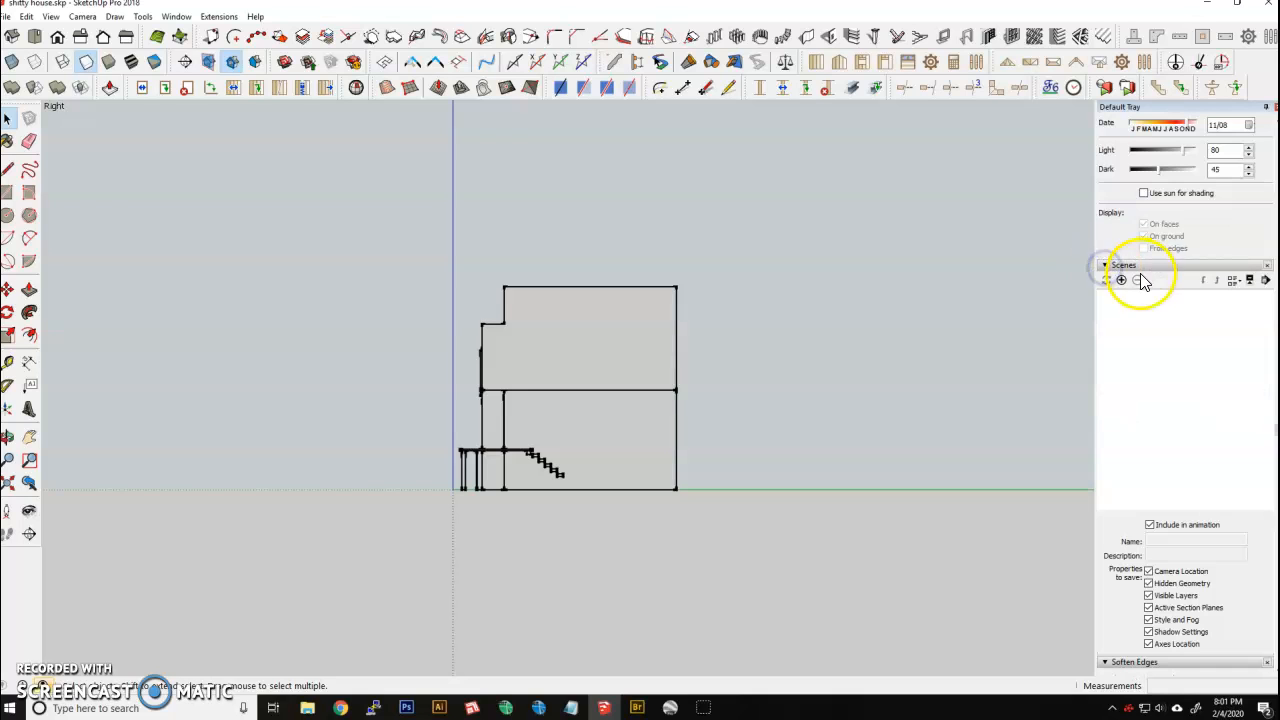
{"action": "left_click", "coordinate": [1145, 267]}
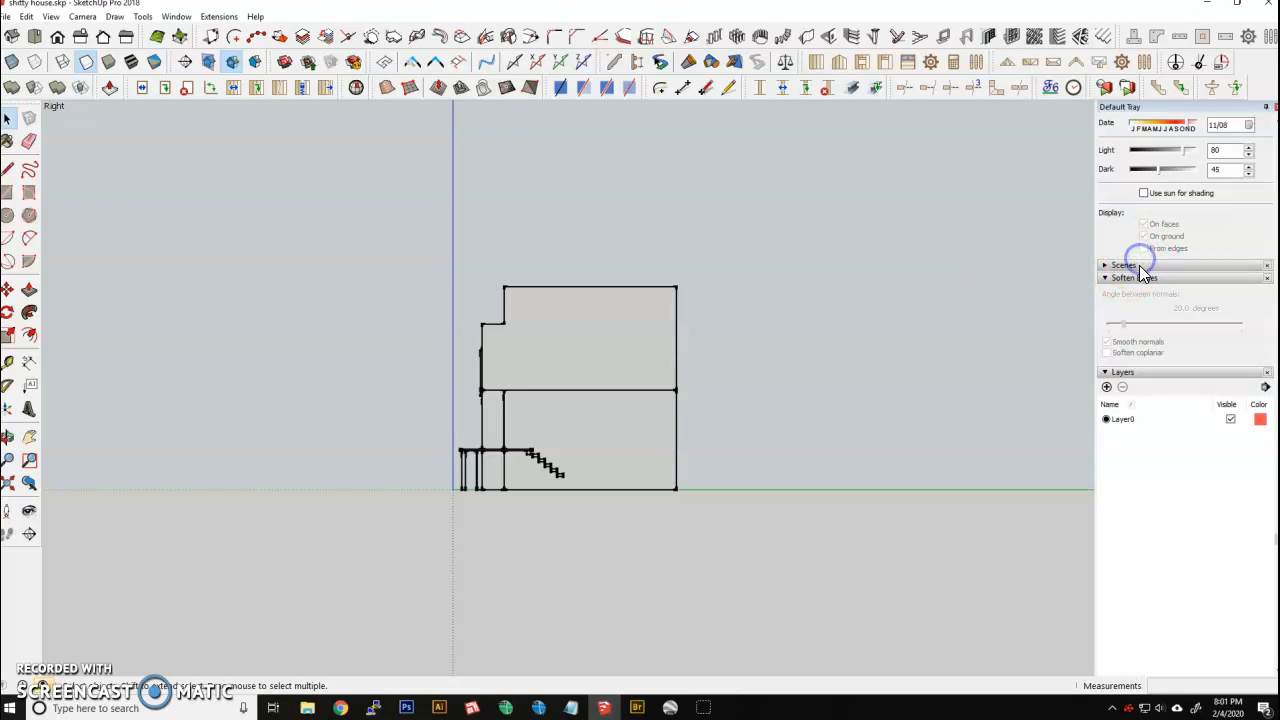
{"action": "left_click", "coordinate": [1141, 267]}
{"action": "left_click", "coordinate": [176, 17]}
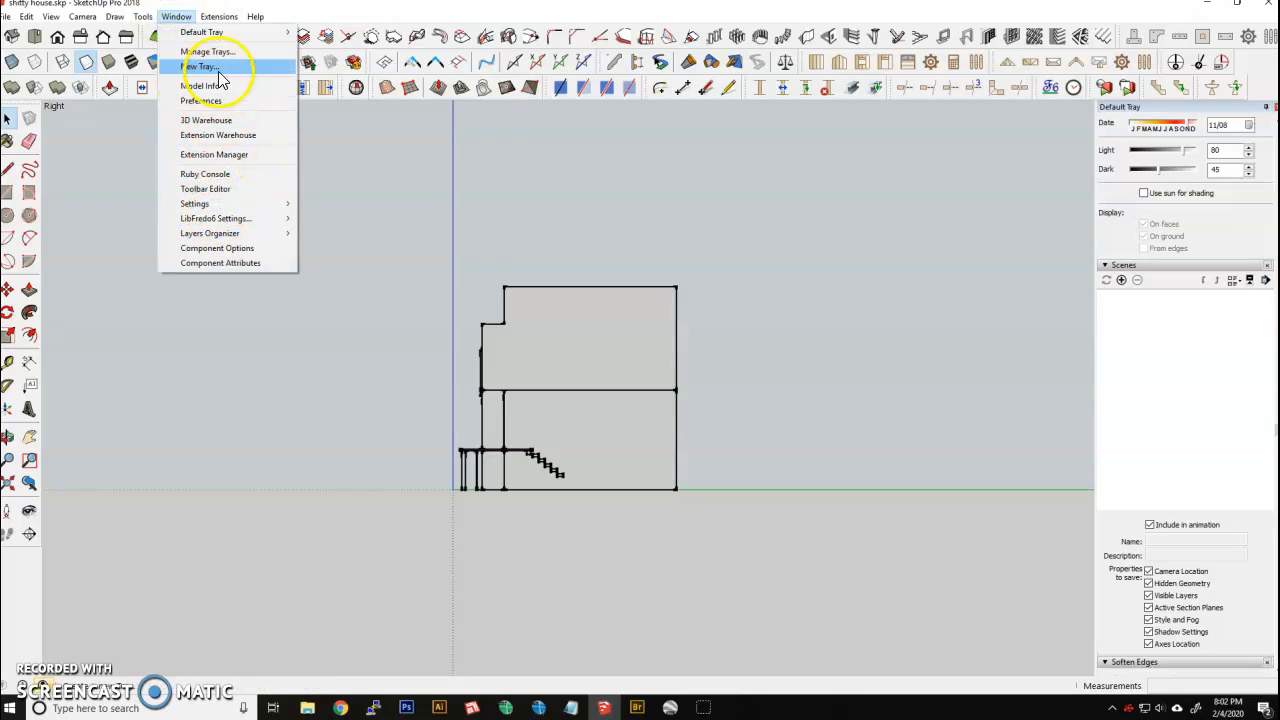
{"action": "mouse_move", "coordinate": [228, 38]}
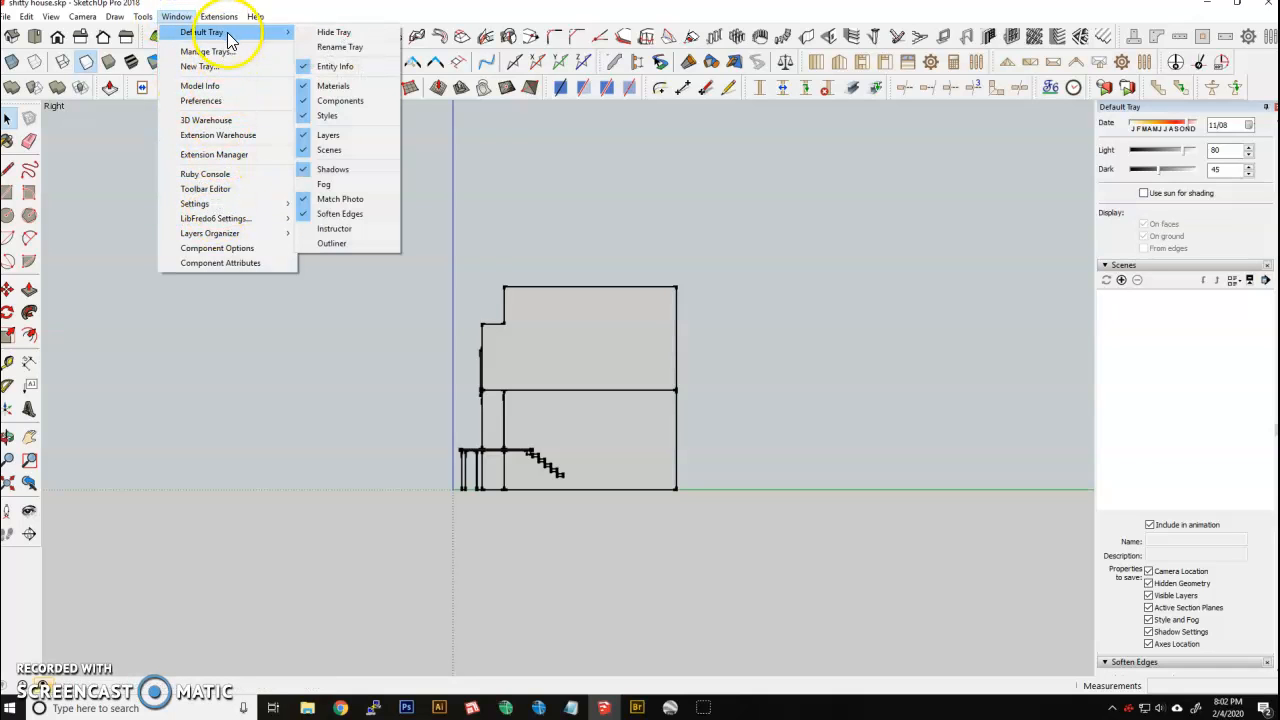
{"action": "mouse_move", "coordinate": [272, 36]}
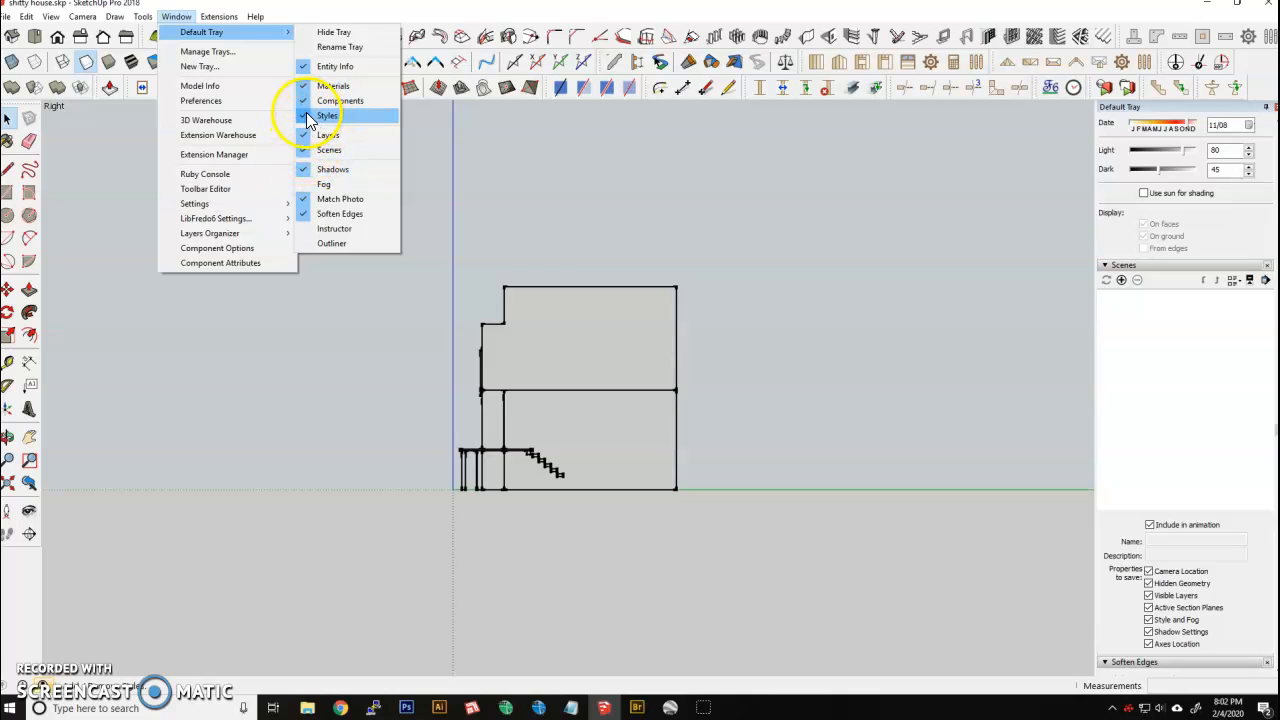
{"action": "left_click", "coordinate": [1184, 320]}
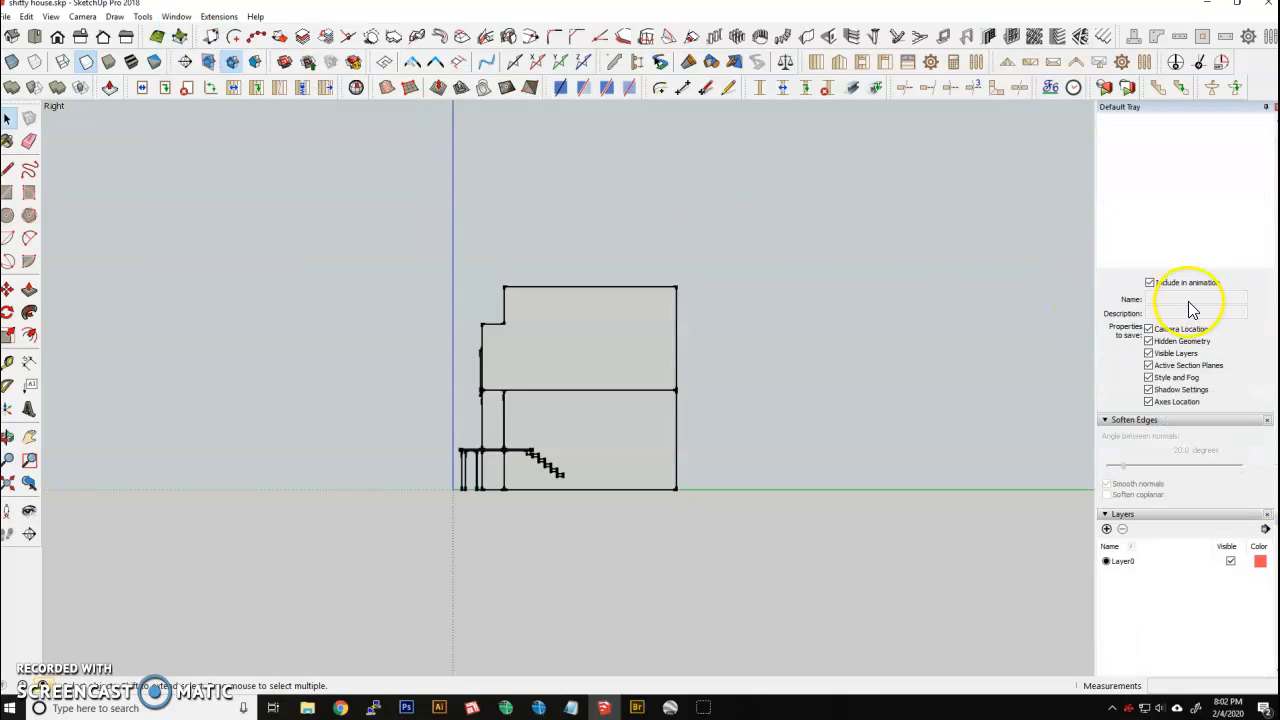
Look through the Default Tray to locate the Styles settings.
{"action": "scroll", "coordinate": [1185, 310], "scroll_direction": "down", "scroll_amount": 5}
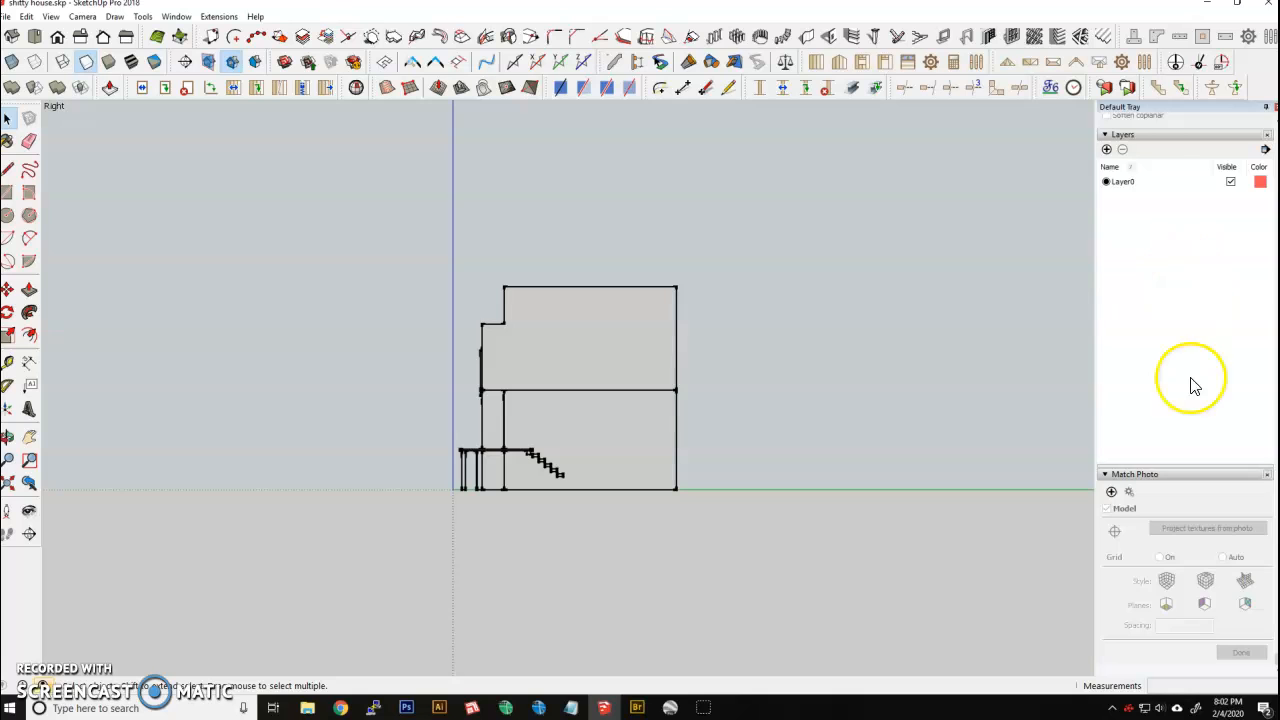
{"action": "scroll", "coordinate": [1198, 560], "scroll_direction": "up", "scroll_amount": 6}
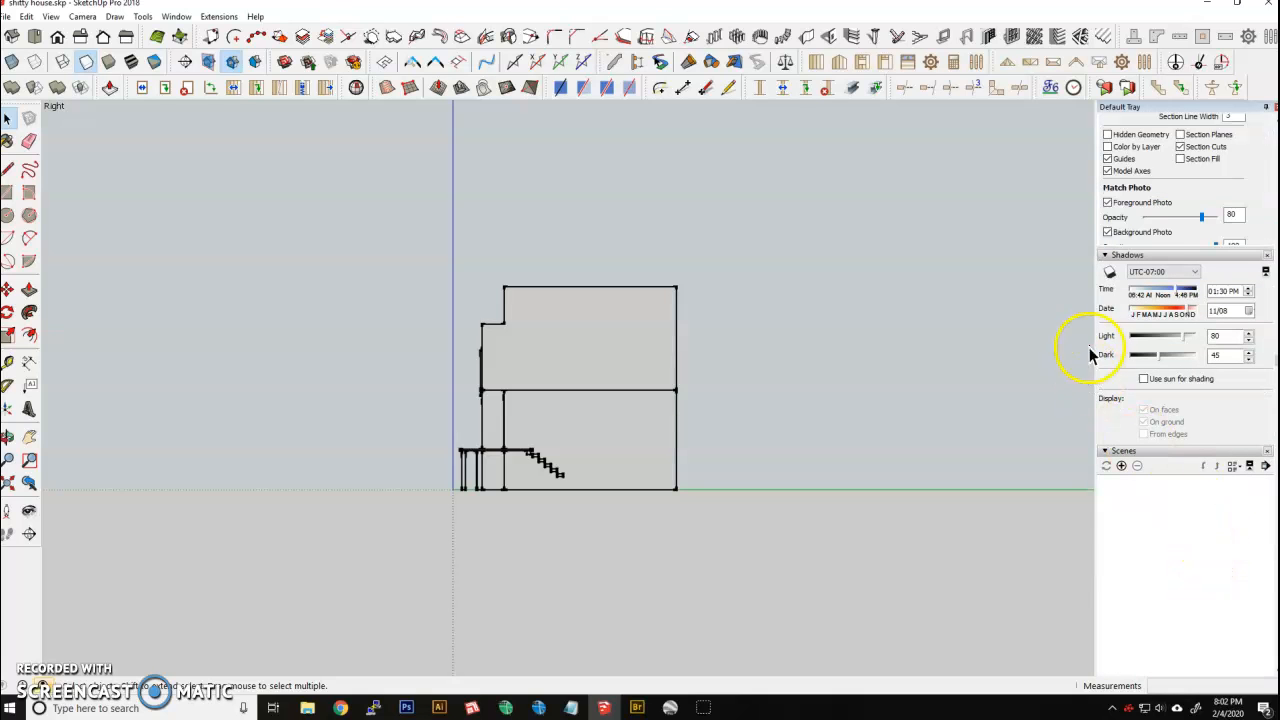
{"action": "scroll", "coordinate": [1155, 368], "scroll_direction": "up", "scroll_amount": 5}
{"action": "scroll", "coordinate": [1147, 420], "scroll_direction": "down", "scroll_amount": 2}
{"action": "scroll", "coordinate": [1145, 420], "scroll_direction": "down", "scroll_amount": 2}
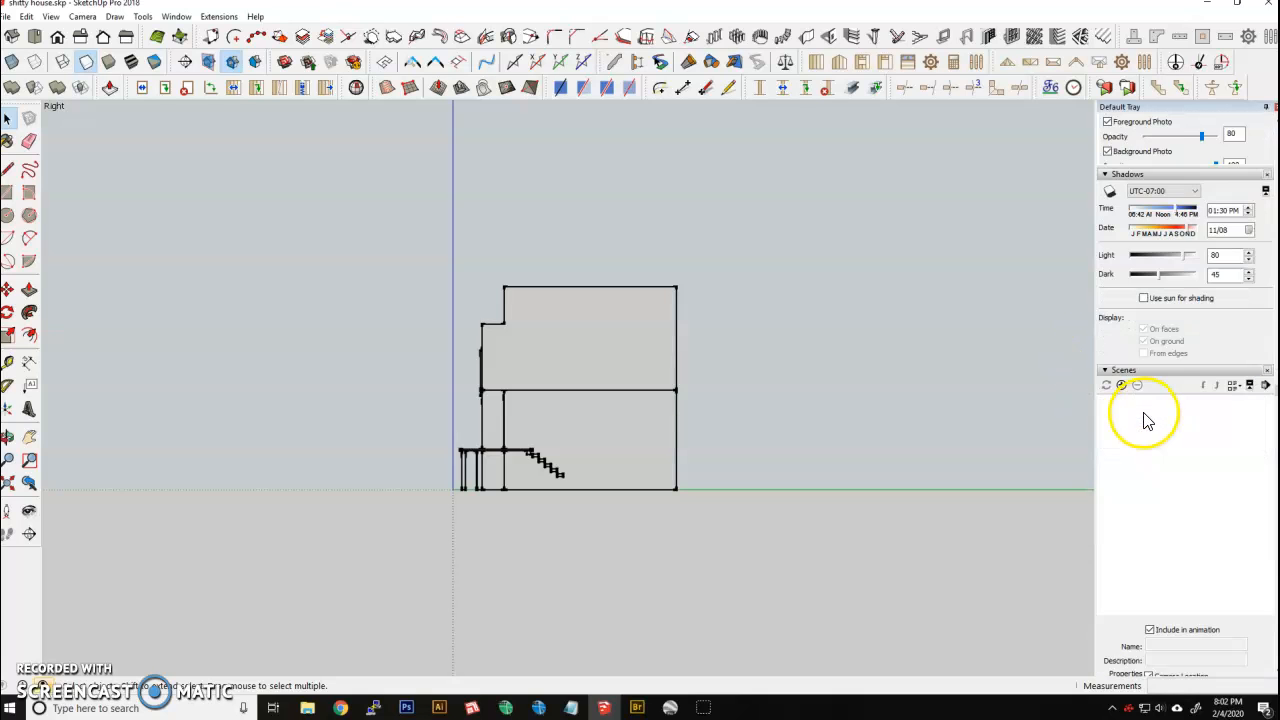
{"action": "scroll", "coordinate": [1145, 418], "scroll_direction": "up", "scroll_amount": 5}
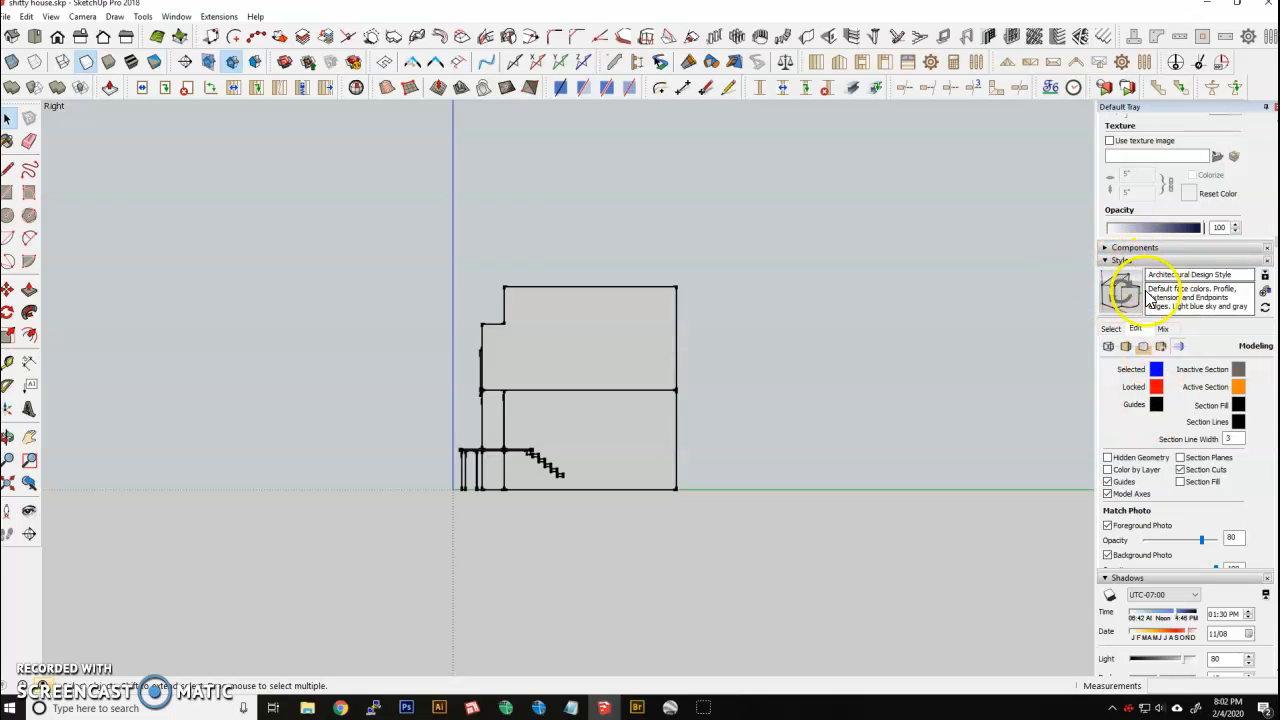
{"action": "left_click", "coordinate": [1124, 261]}
{"action": "left_click", "coordinate": [1124, 261]}
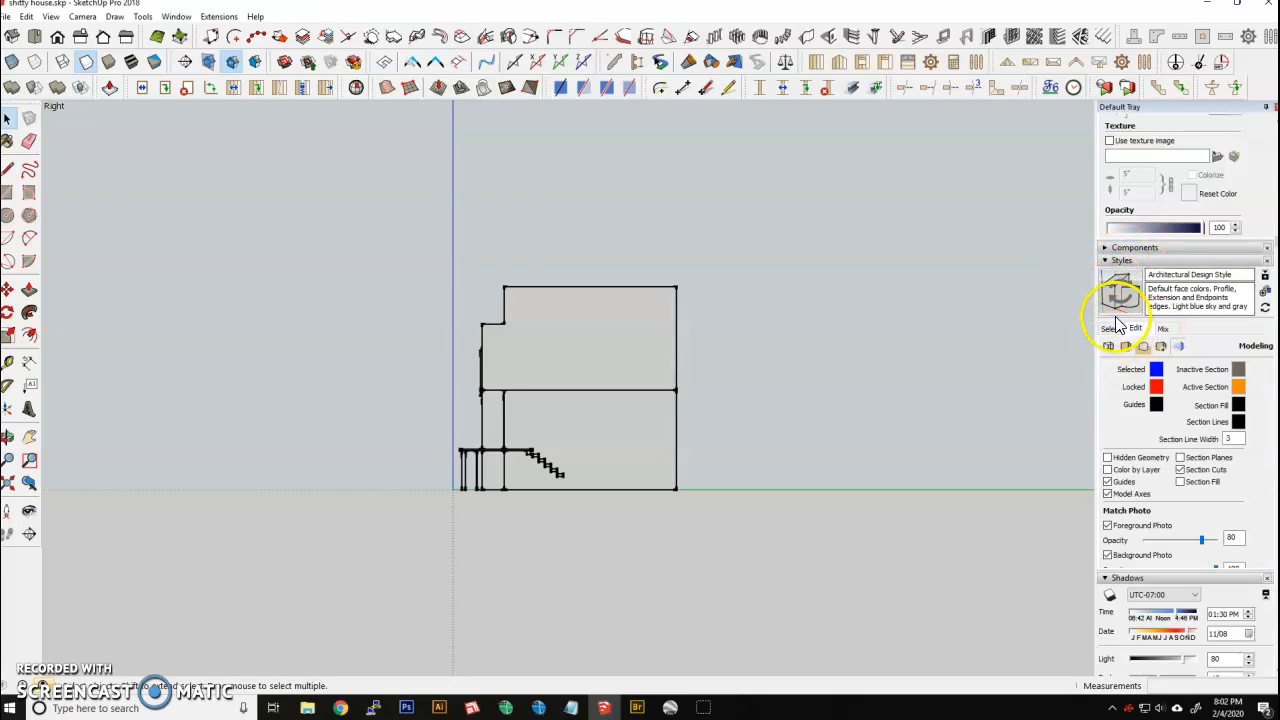
Browse the Assorted Styles collection and apply the HiddenLine style from Default Styles.
{"action": "left_click", "coordinate": [1112, 328]}
{"action": "left_click", "coordinate": [1185, 348]}
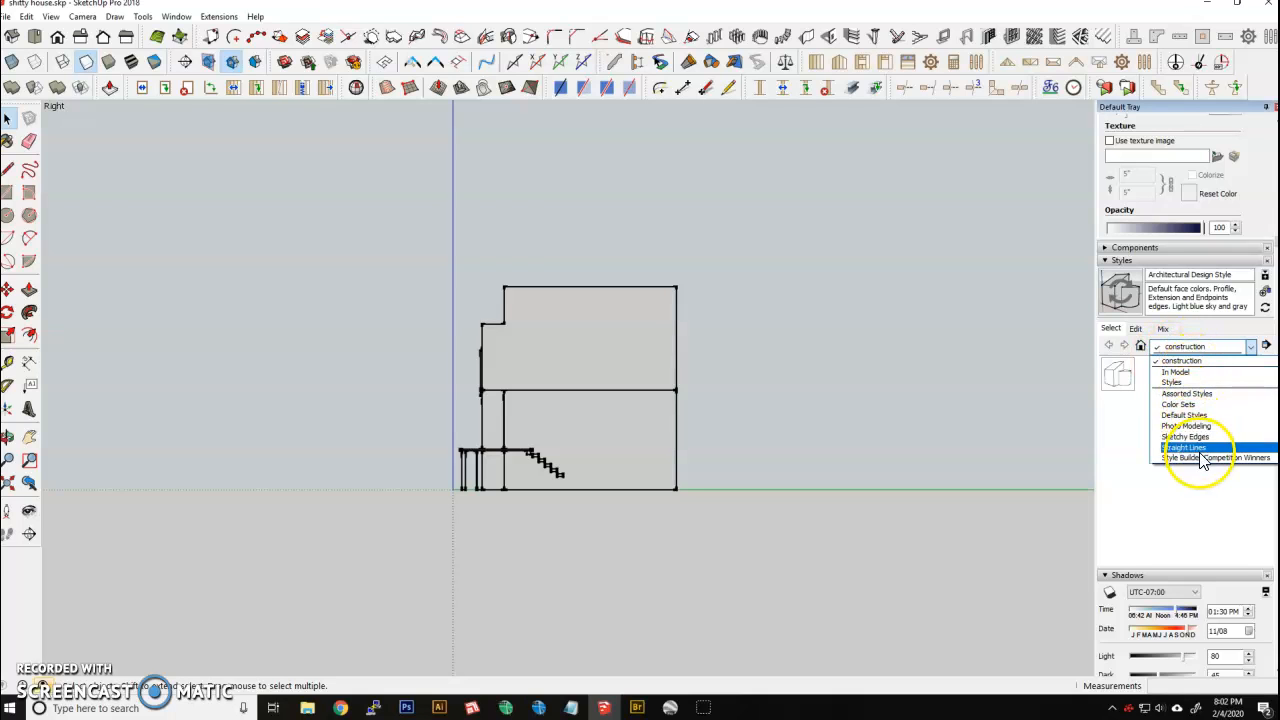
{"action": "left_click", "coordinate": [1200, 393]}
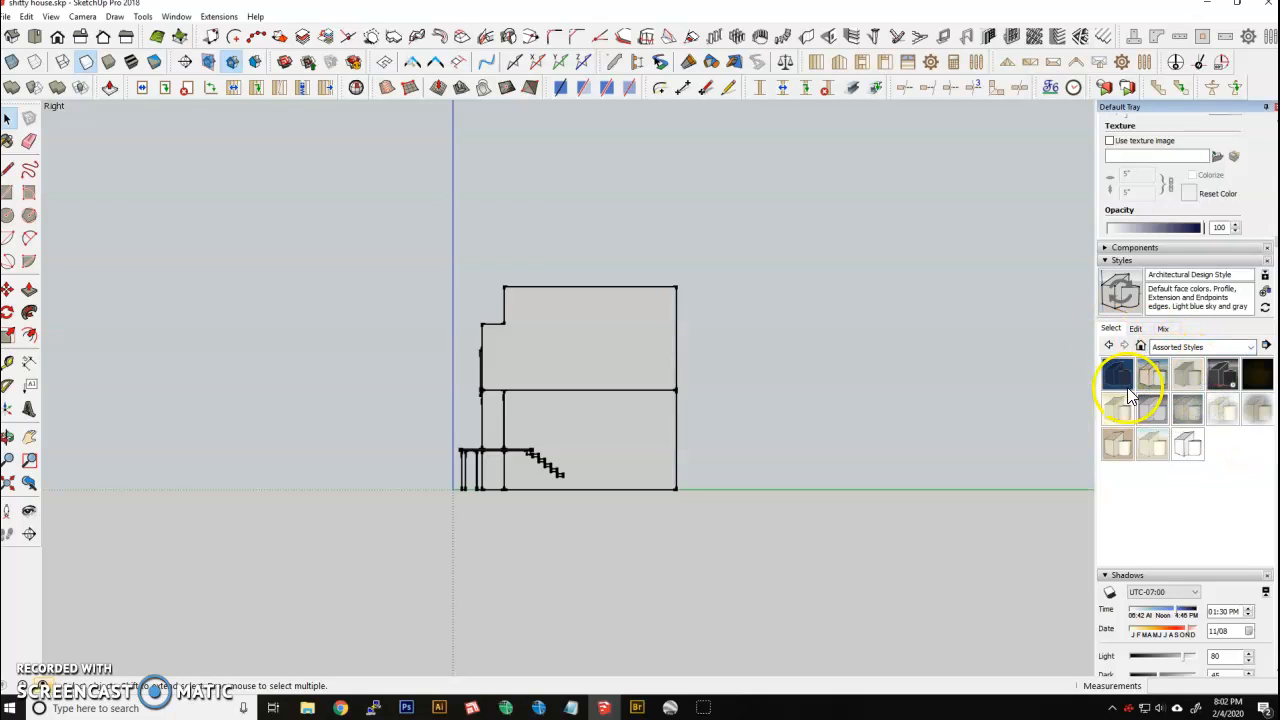
{"action": "left_click", "coordinate": [1185, 347]}
{"action": "left_click", "coordinate": [1185, 404]}
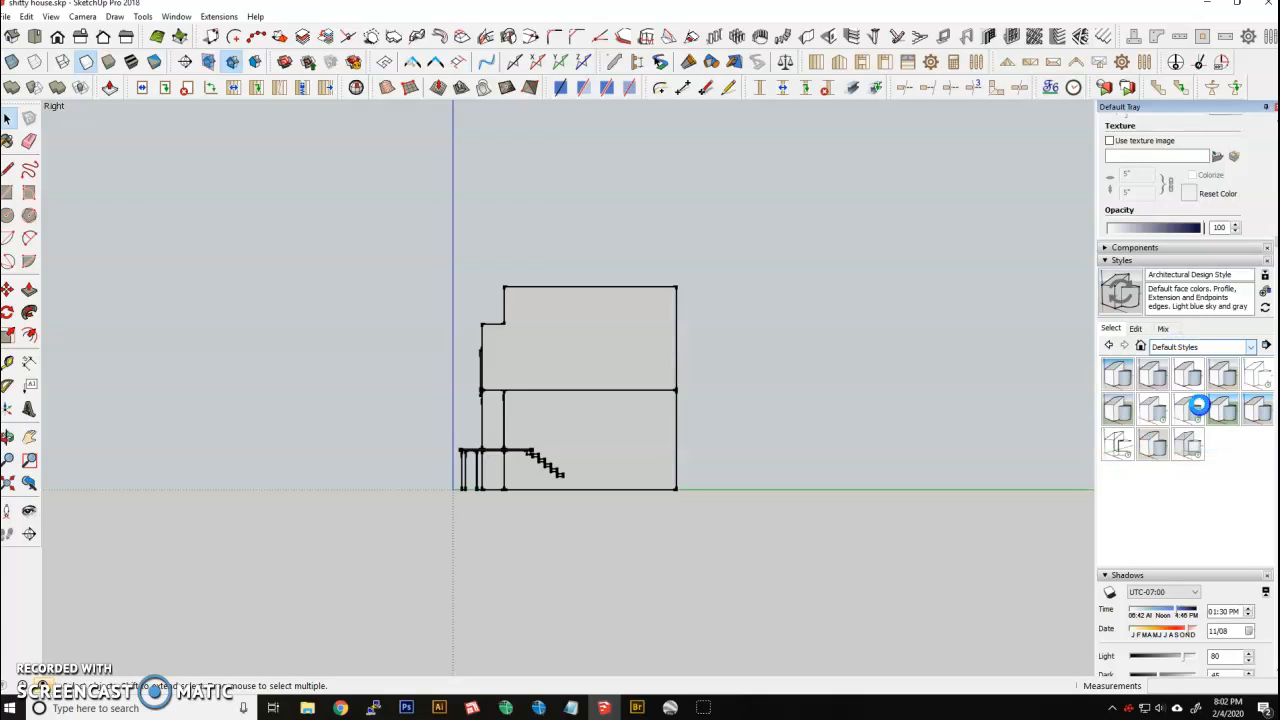
{"action": "left_click", "coordinate": [1258, 376]}
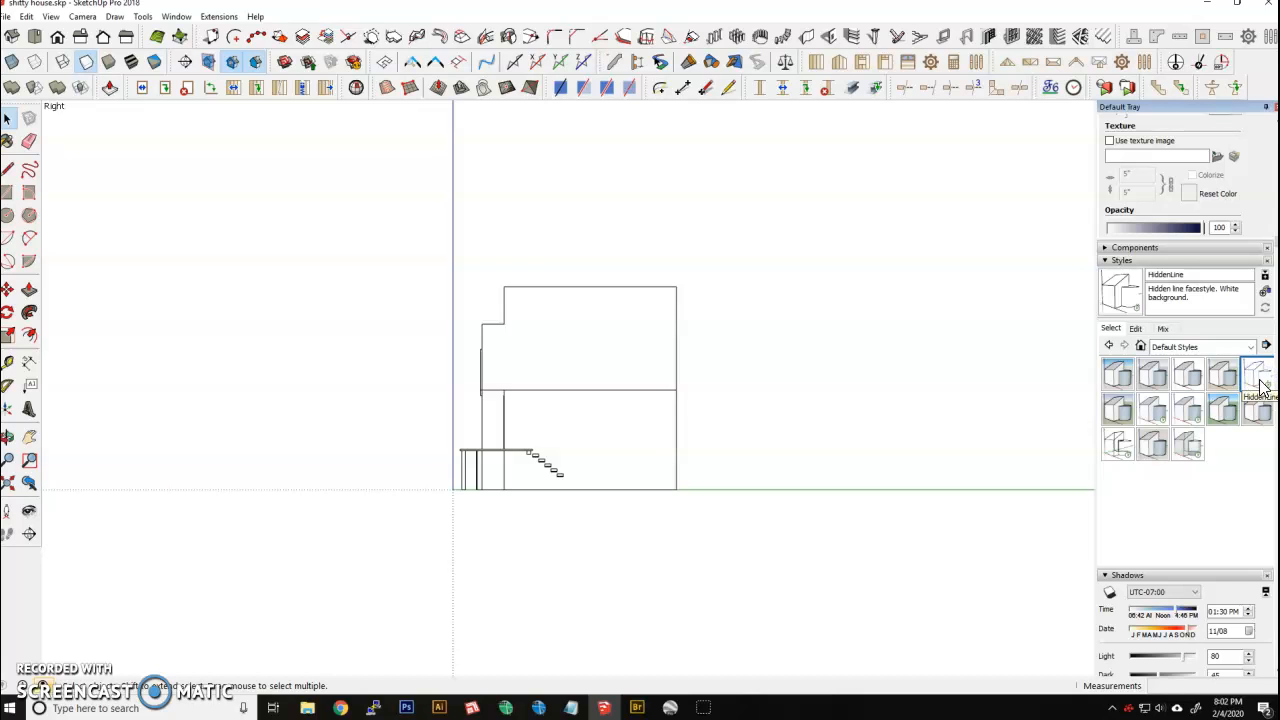
Try out Back Edges in the style's edge settings and turn the option off again.
{"action": "scroll", "coordinate": [518, 412], "scroll_direction": "up", "scroll_amount": 3}
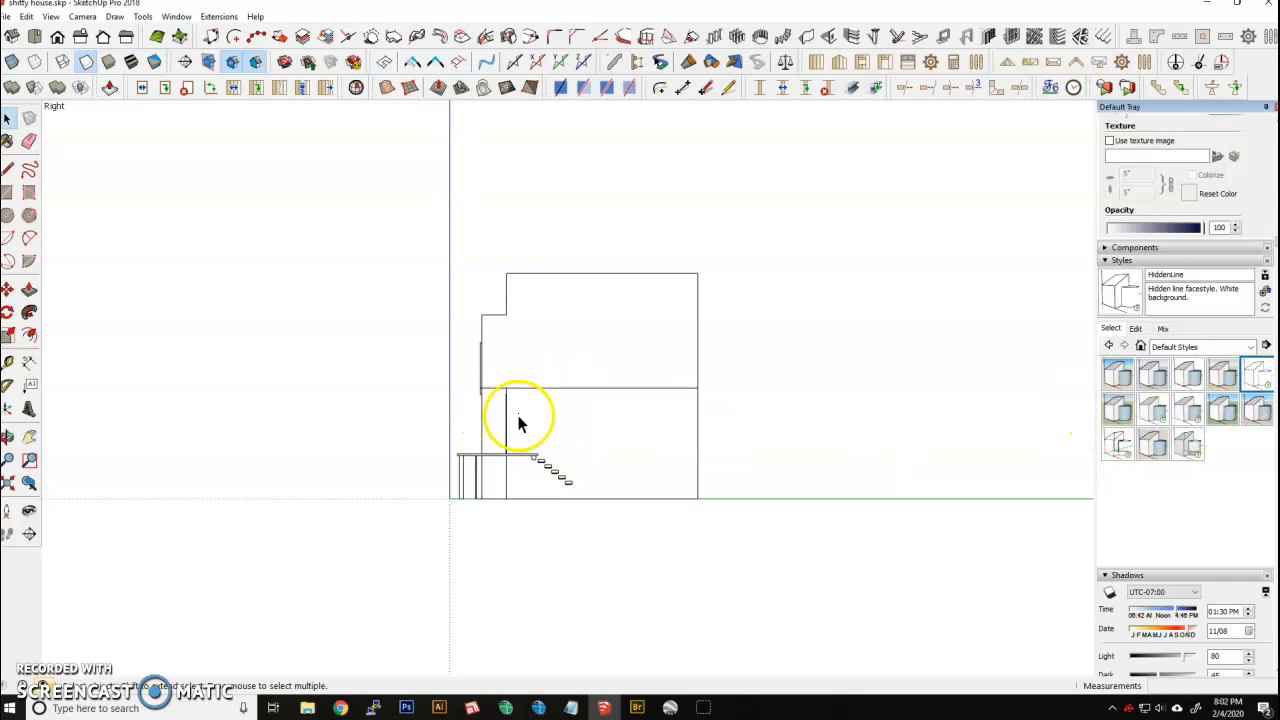
{"action": "left_click", "coordinate": [1138, 330]}
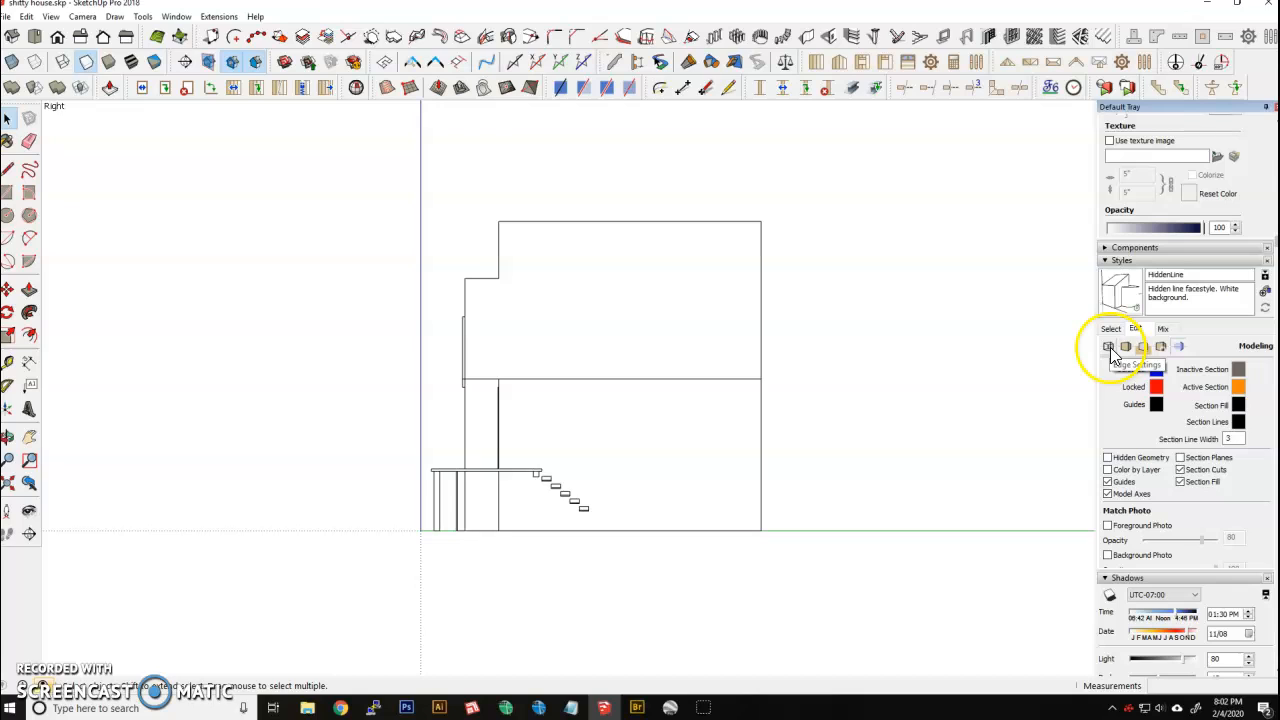
{"action": "left_click", "coordinate": [1109, 346]}
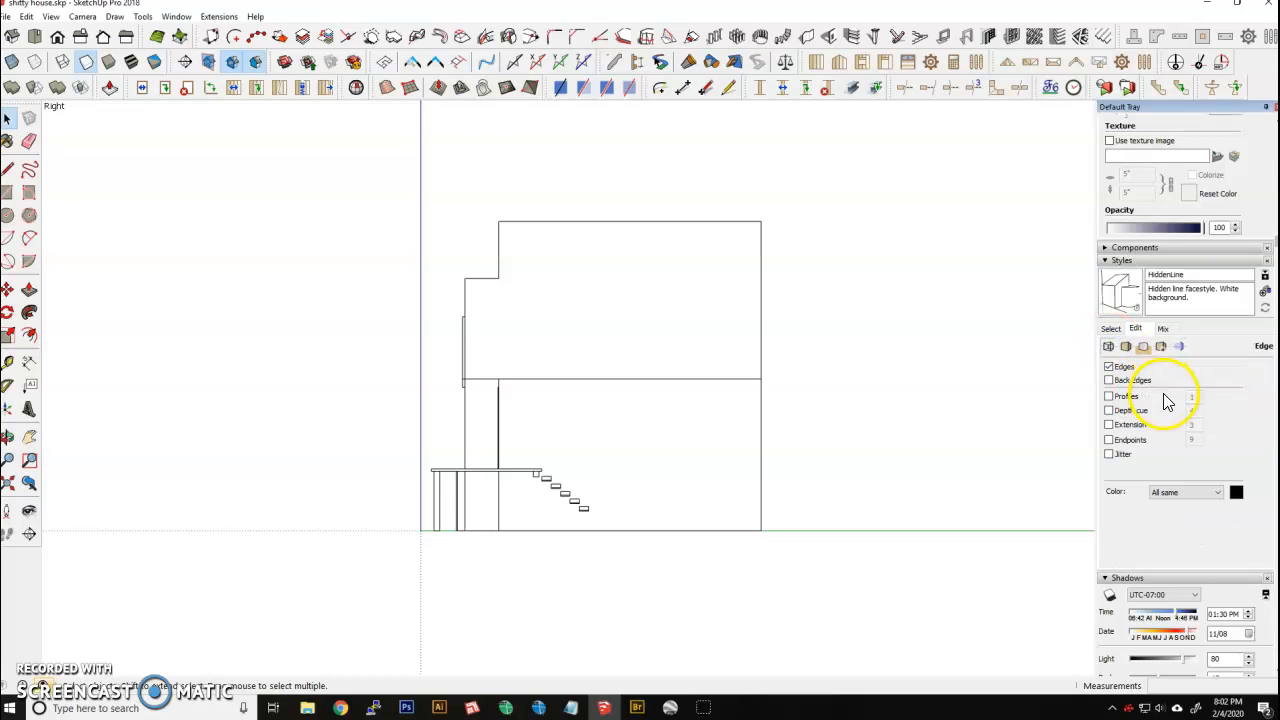
{"action": "left_click", "coordinate": [1109, 381]}
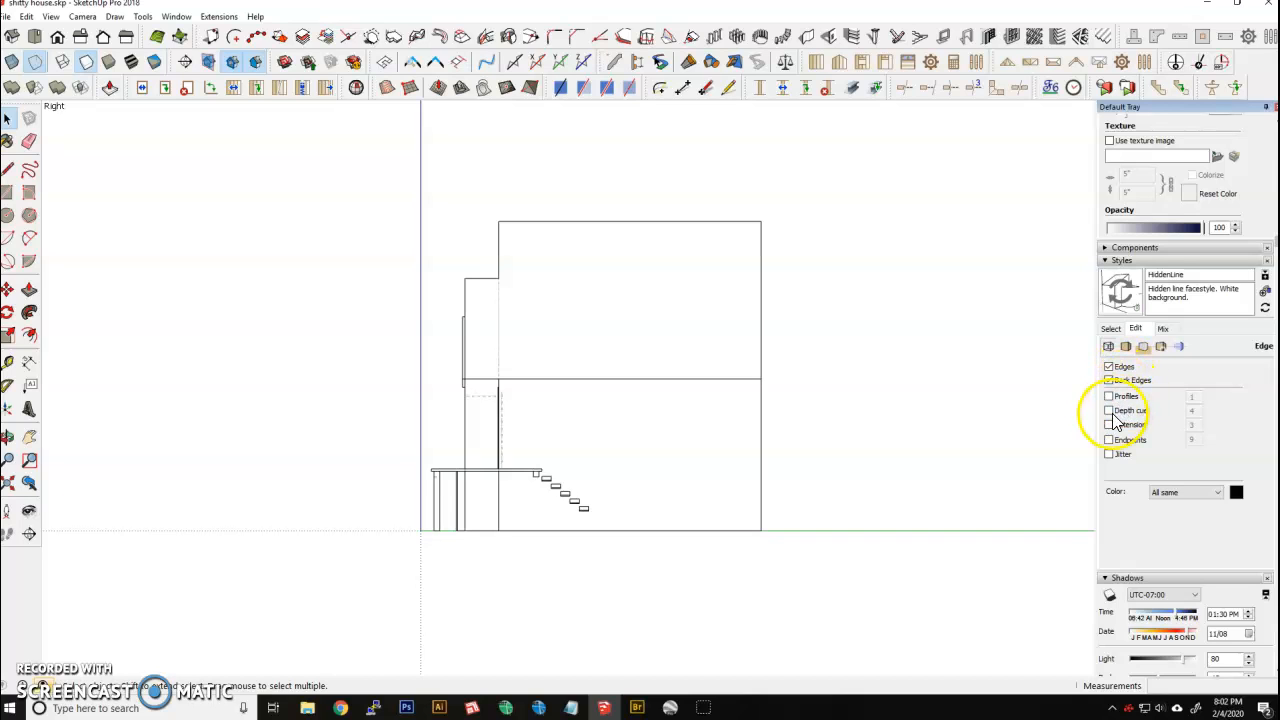
{"action": "left_click", "coordinate": [1136, 382]}
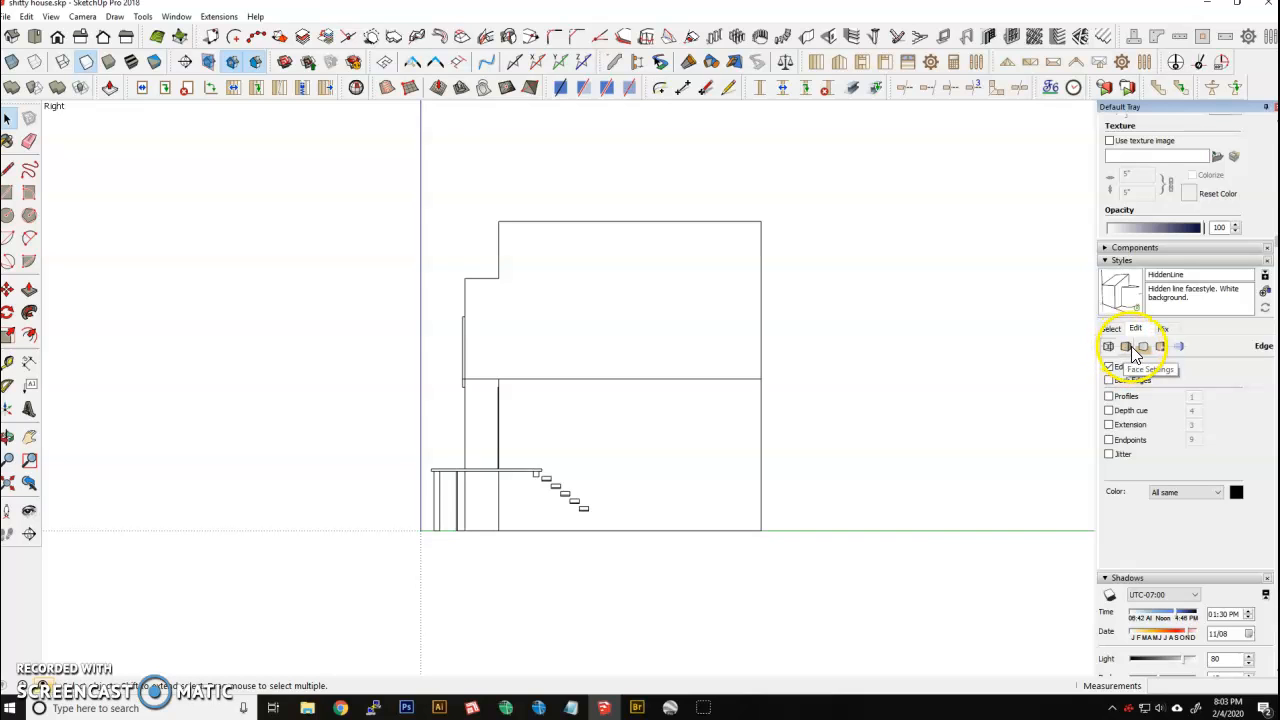
Review the HiddenLine style's face, background and modeling settings.
{"action": "left_click", "coordinate": [1128, 347]}
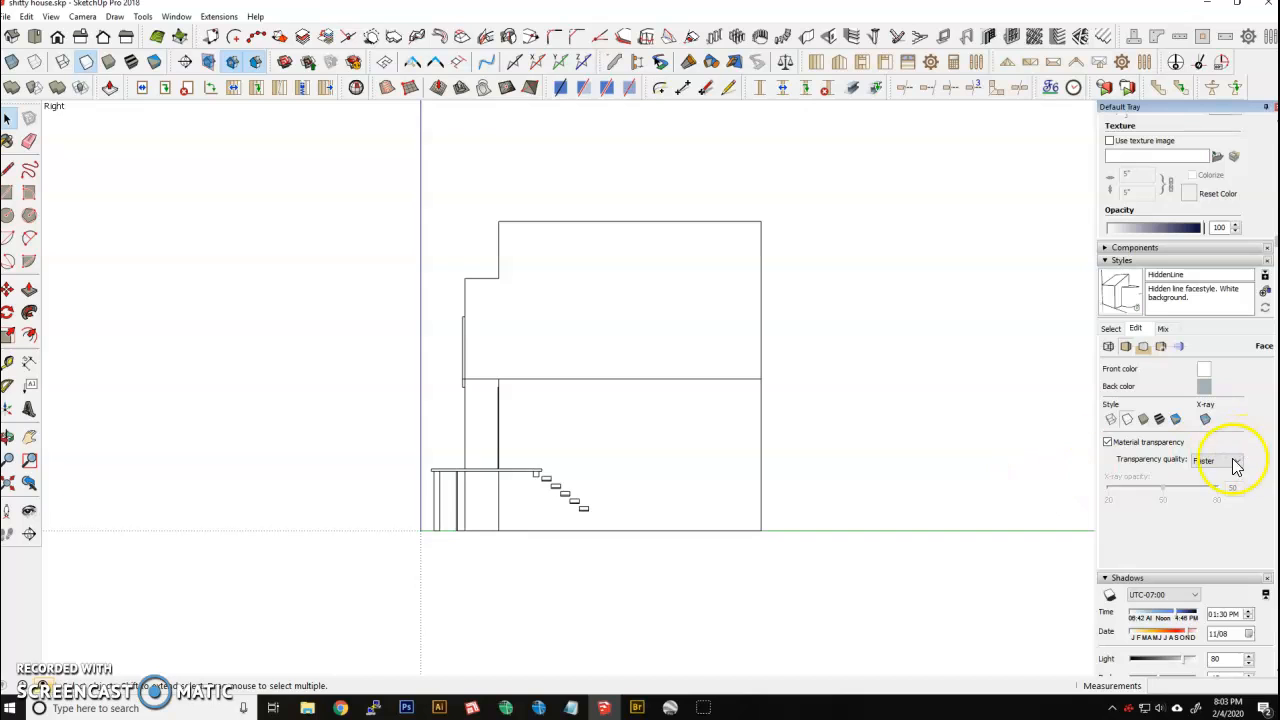
{"action": "left_click", "coordinate": [1143, 347]}
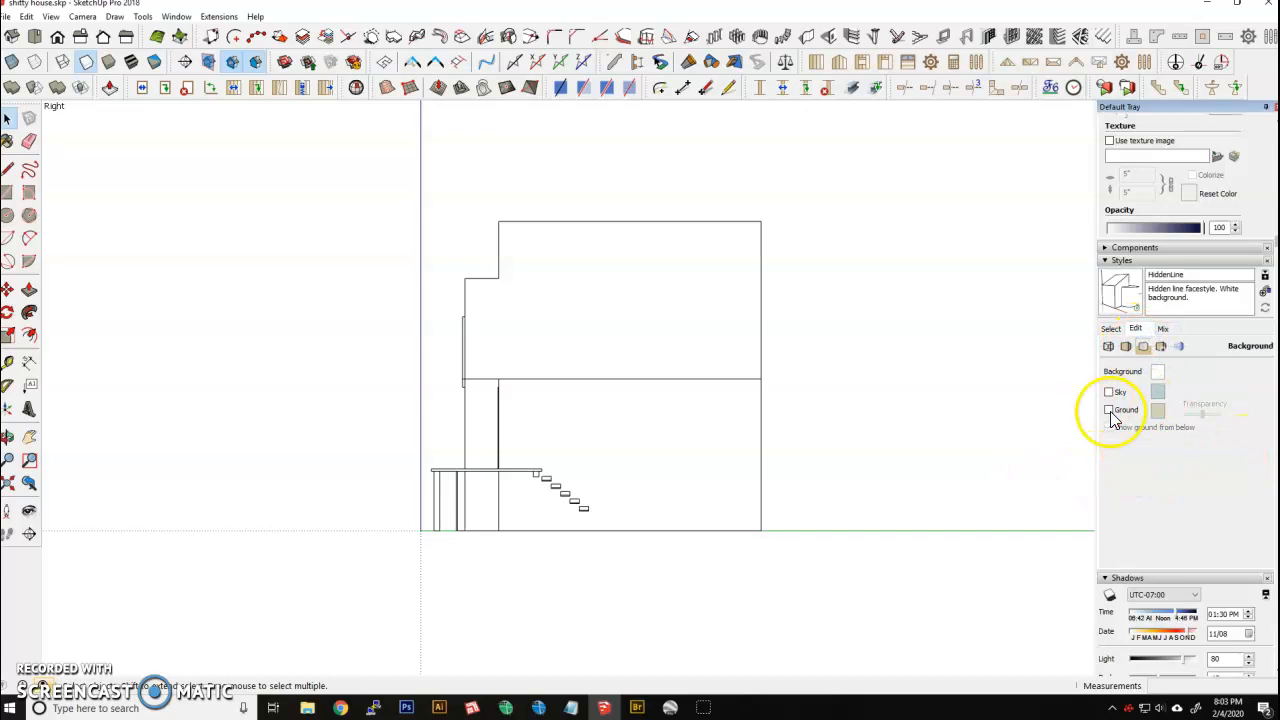
{"action": "left_click", "coordinate": [1160, 346]}
{"action": "left_click", "coordinate": [1180, 346]}
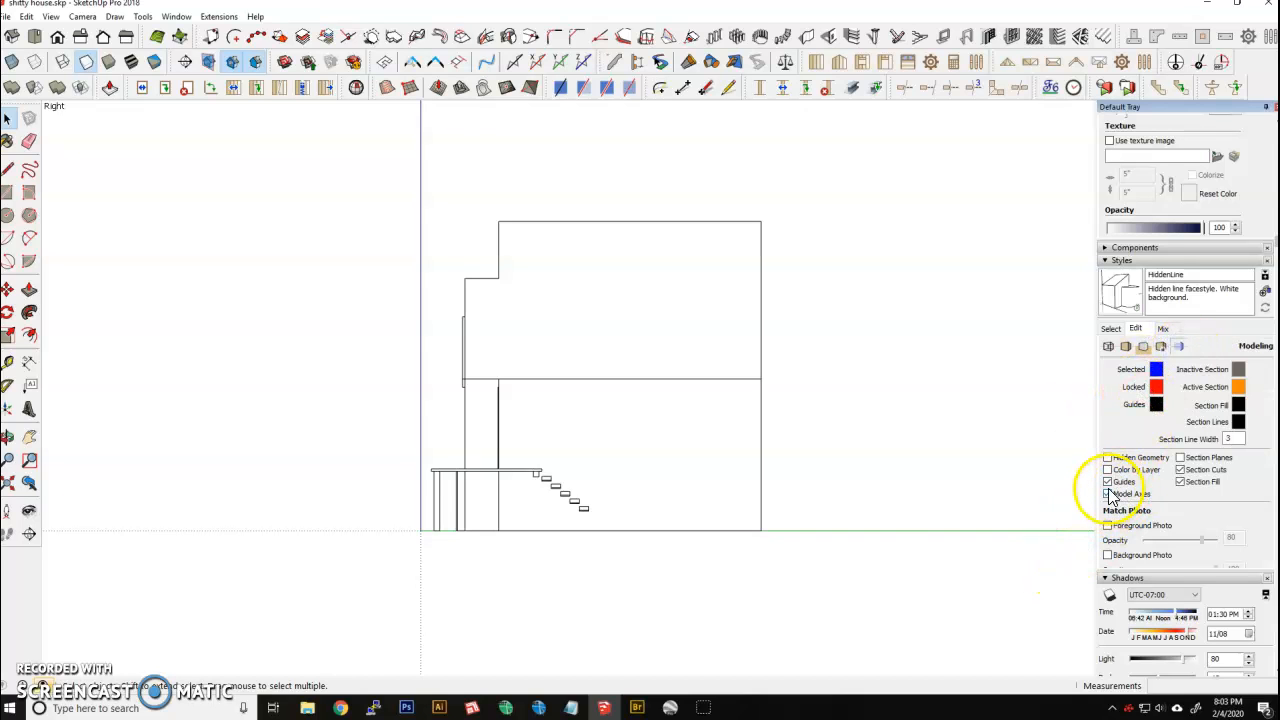
{"action": "left_click", "coordinate": [1181, 350]}
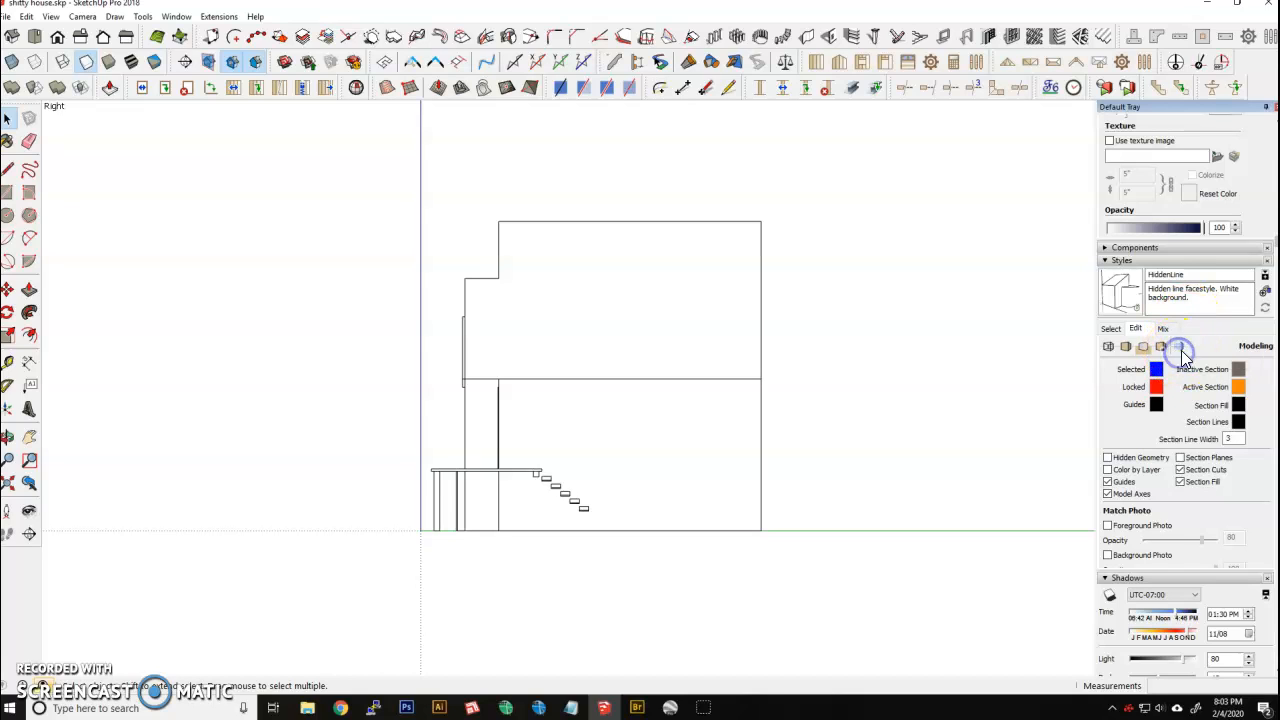
{"action": "left_click", "coordinate": [1108, 482]}
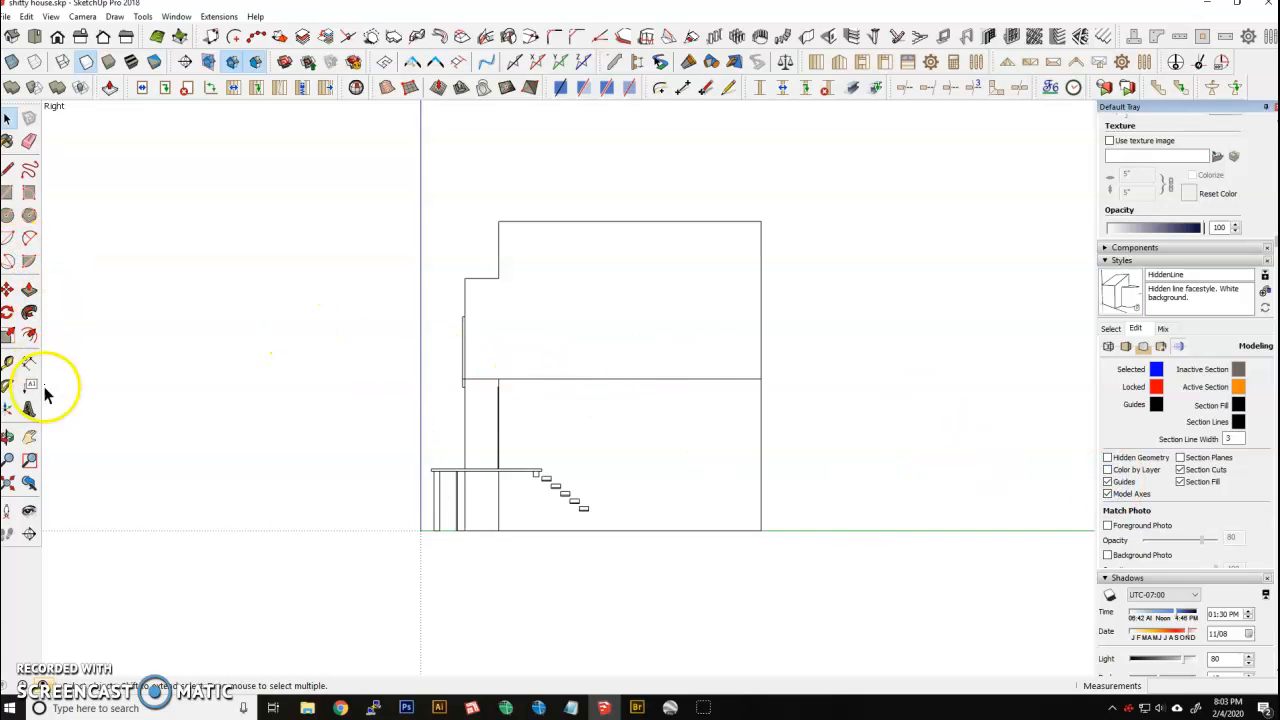
Place two horizontal Tape Measure guides, one above and one below the roof's lower edge, and turn off Guides in the style.
{"action": "left_click", "coordinate": [10, 366]}
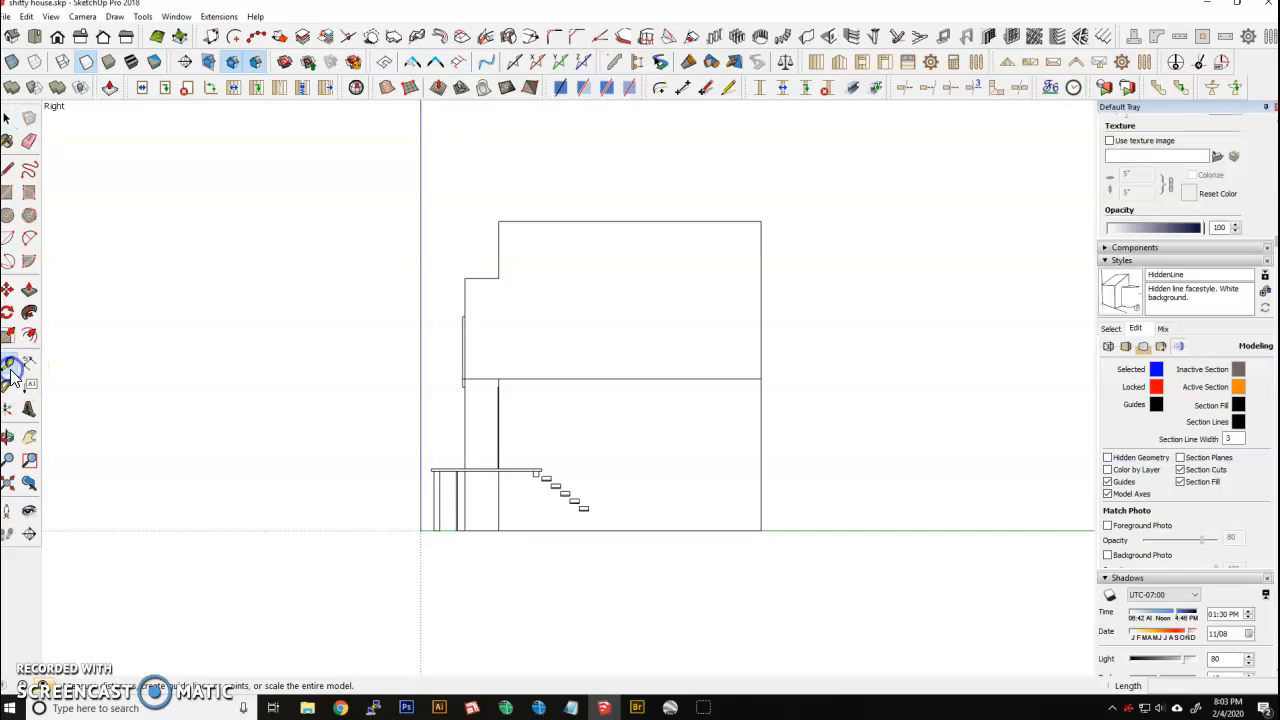
{"action": "left_click", "coordinate": [629, 378]}
{"action": "left_click", "coordinate": [630, 311]}
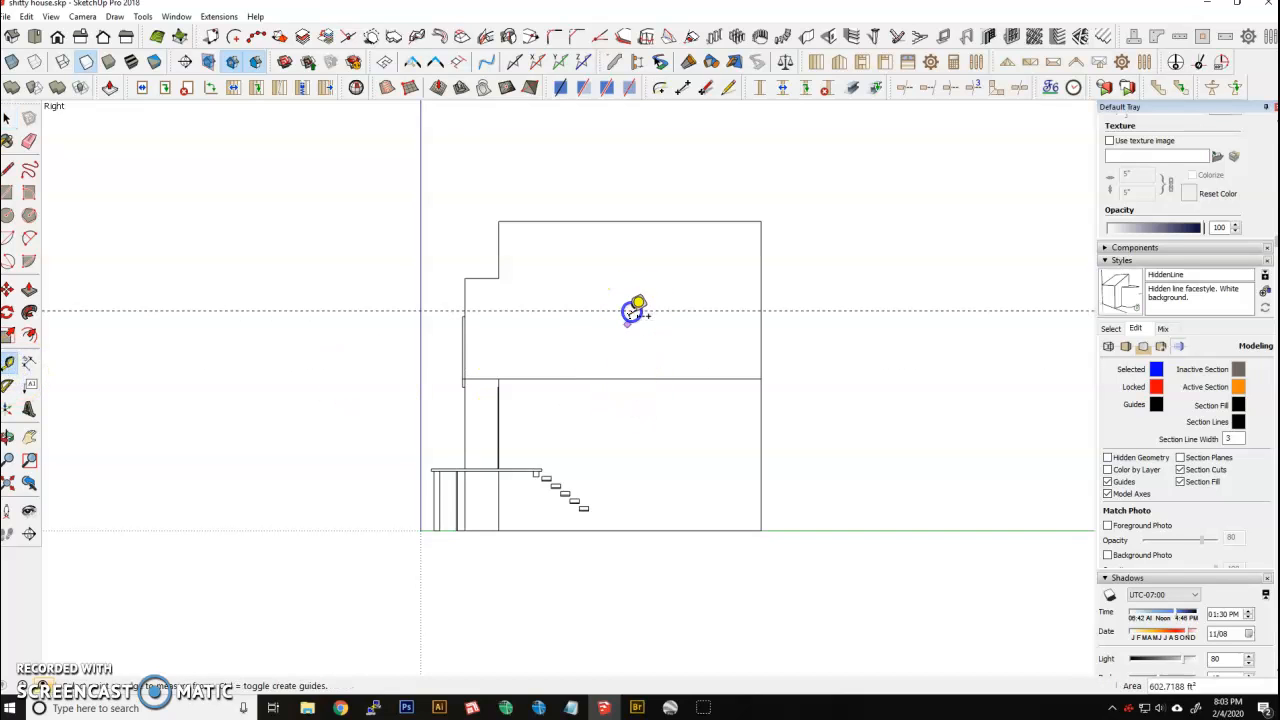
{"action": "left_click", "coordinate": [541, 380]}
{"action": "left_click", "coordinate": [540, 421]}
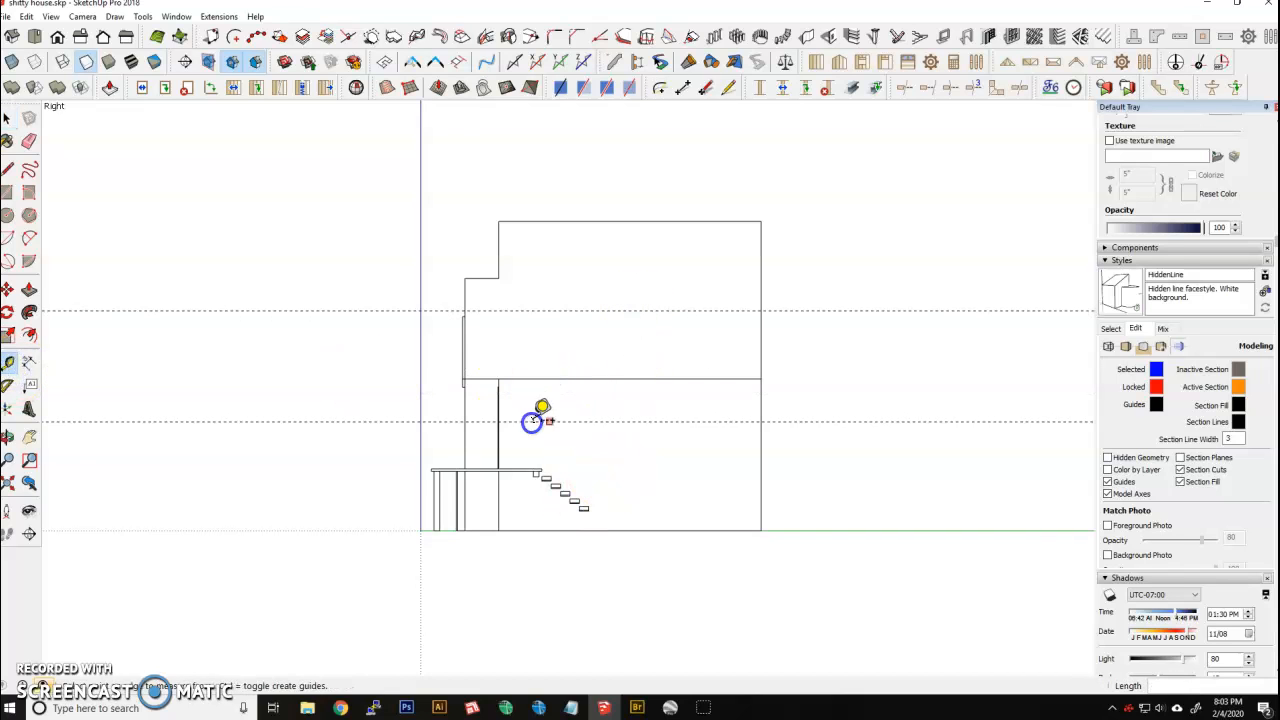
{"action": "left_click", "coordinate": [1109, 482]}
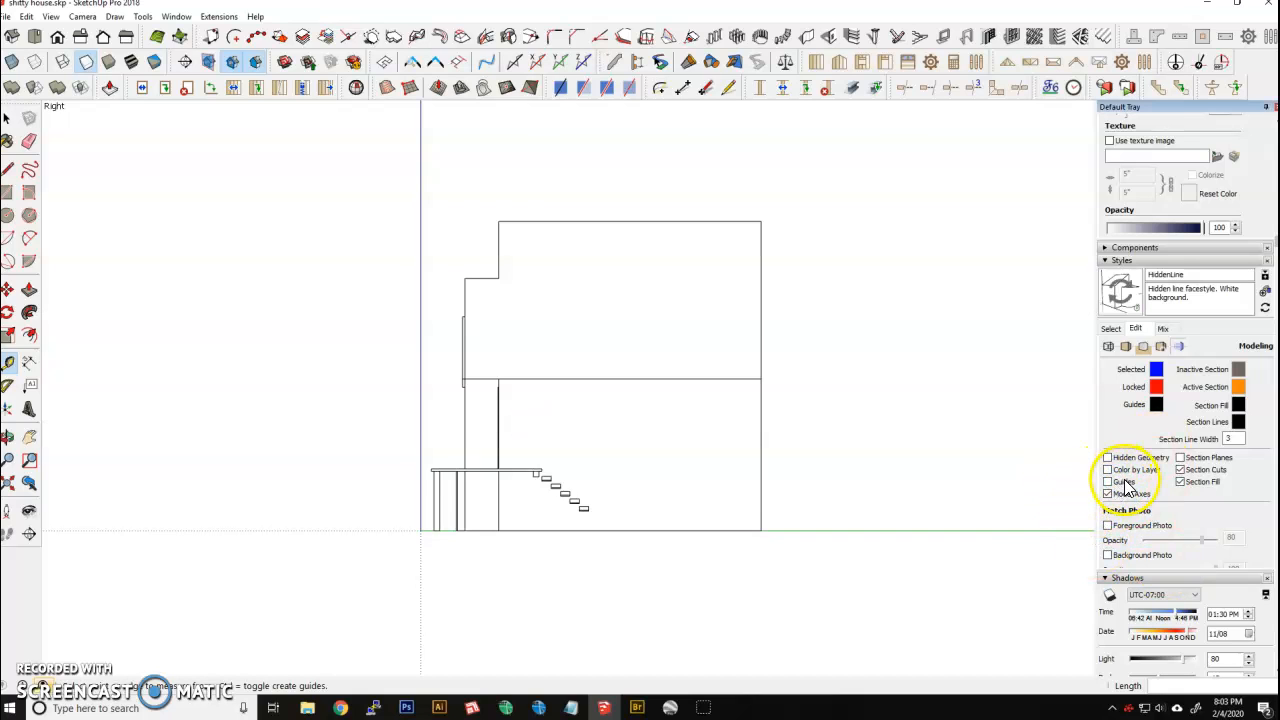
Turn Guides back on in the style and delete all guides from the model.
{"action": "left_click", "coordinate": [1122, 482]}
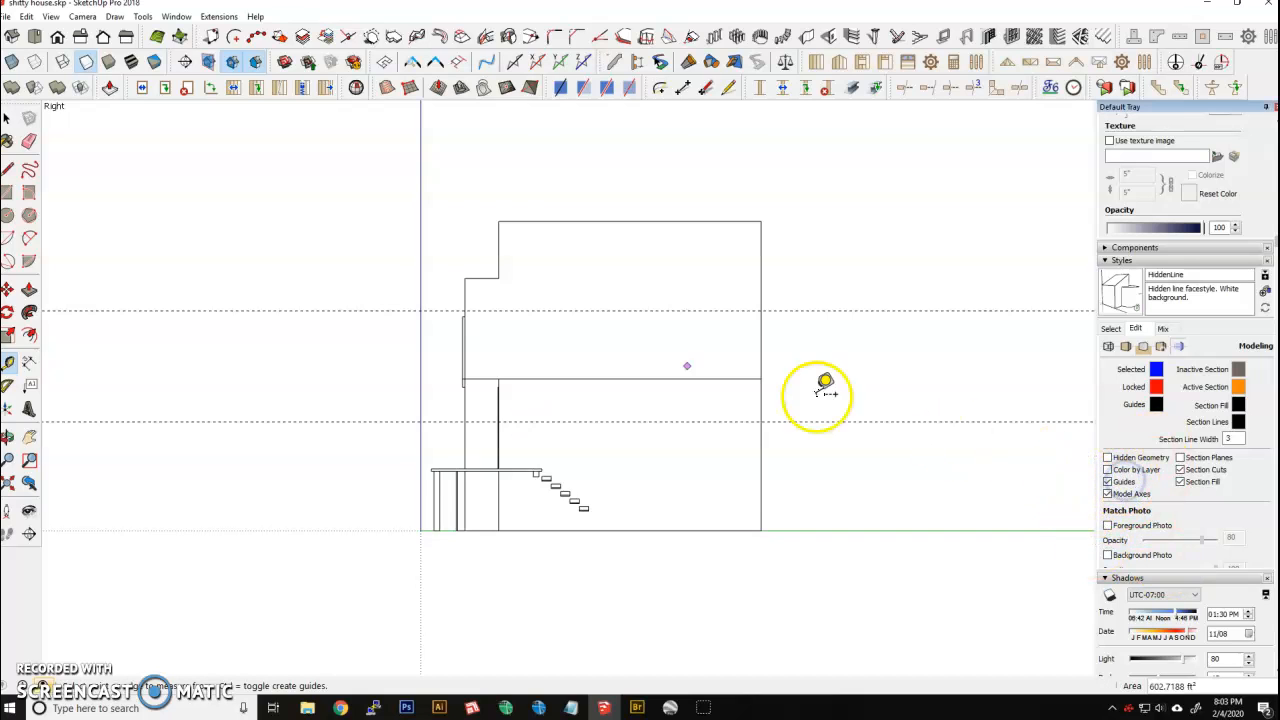
{"action": "left_click", "coordinate": [28, 17]}
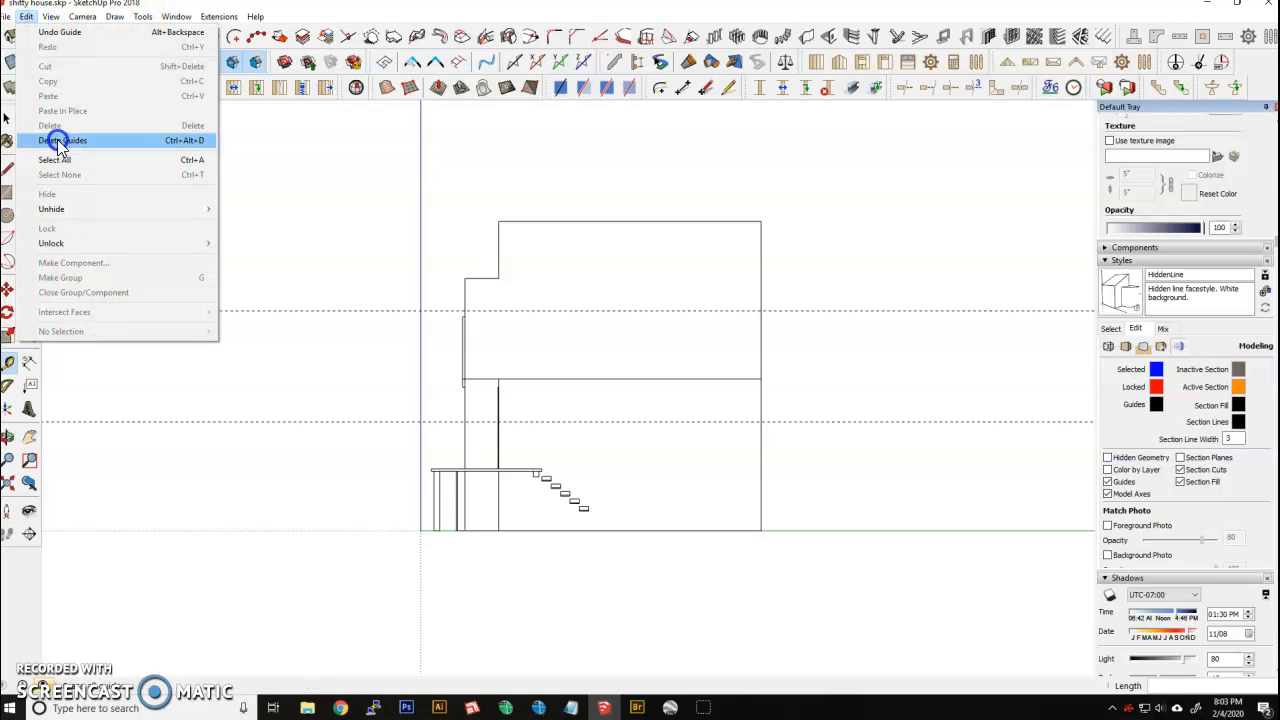
{"action": "left_click", "coordinate": [184, 145]}
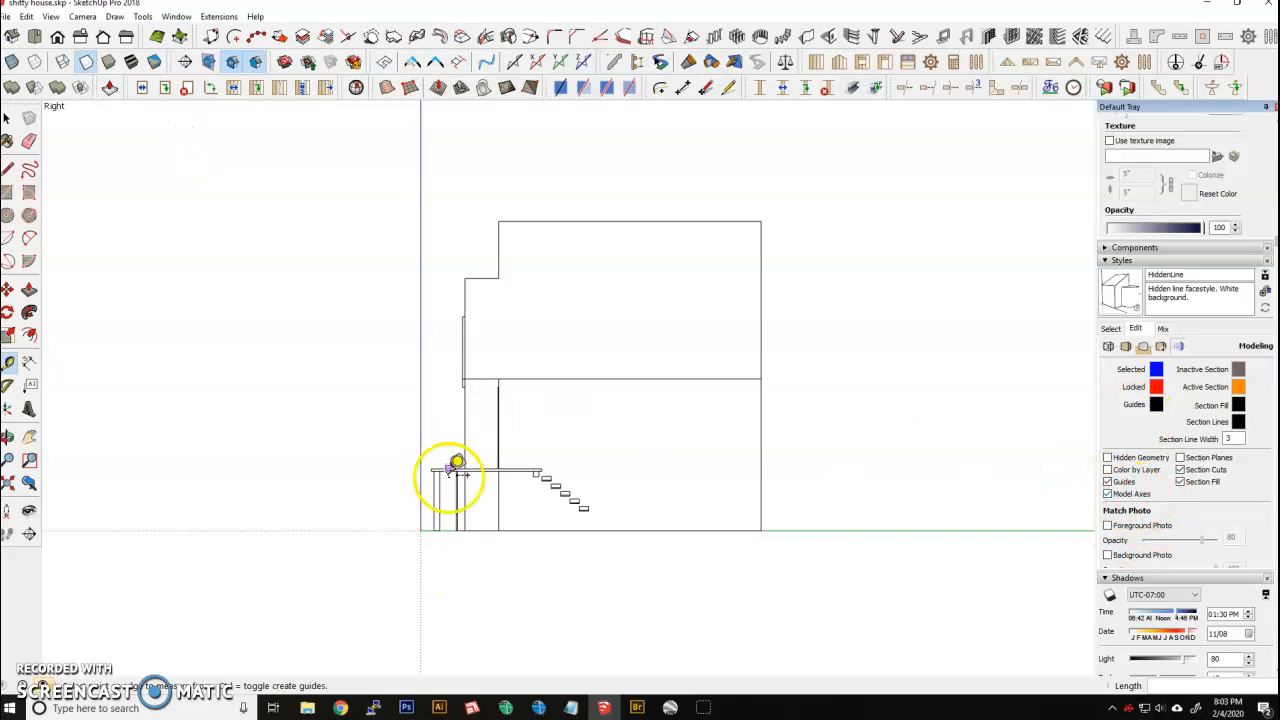
Turn off Model Axes in the style's modeling settings and switch to the isometric view of the house.
{"action": "left_click", "coordinate": [1141, 496]}
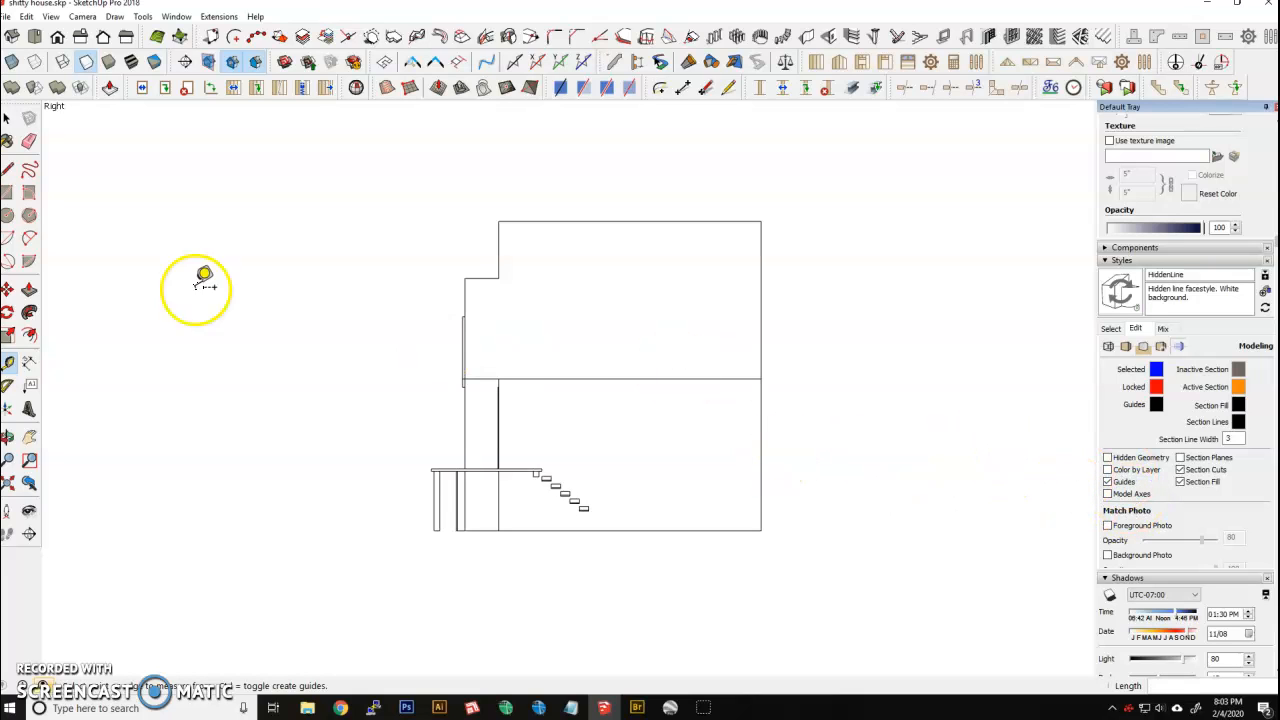
{"action": "left_click", "coordinate": [13, 37]}
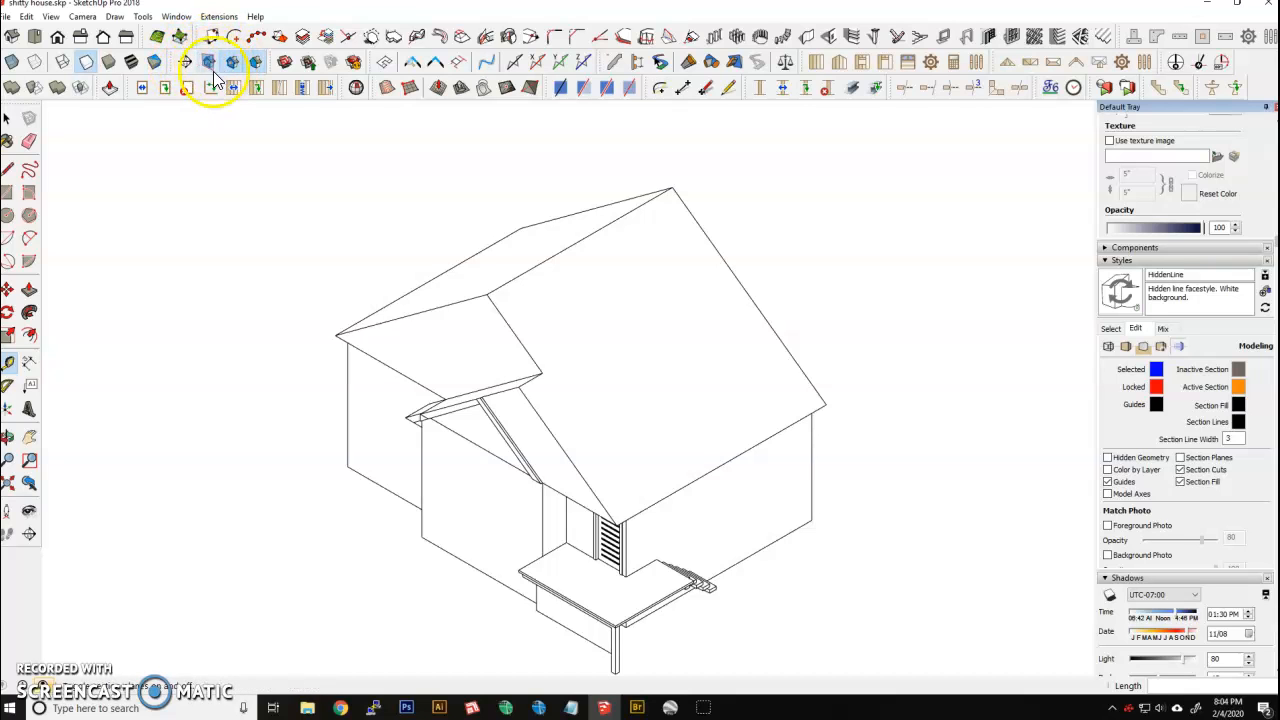
Check in the list of available toolbars whether the Section toolbar is enabled.
{"action": "left_click", "coordinate": [178, 62]}
{"action": "right_click", "coordinate": [178, 62]}
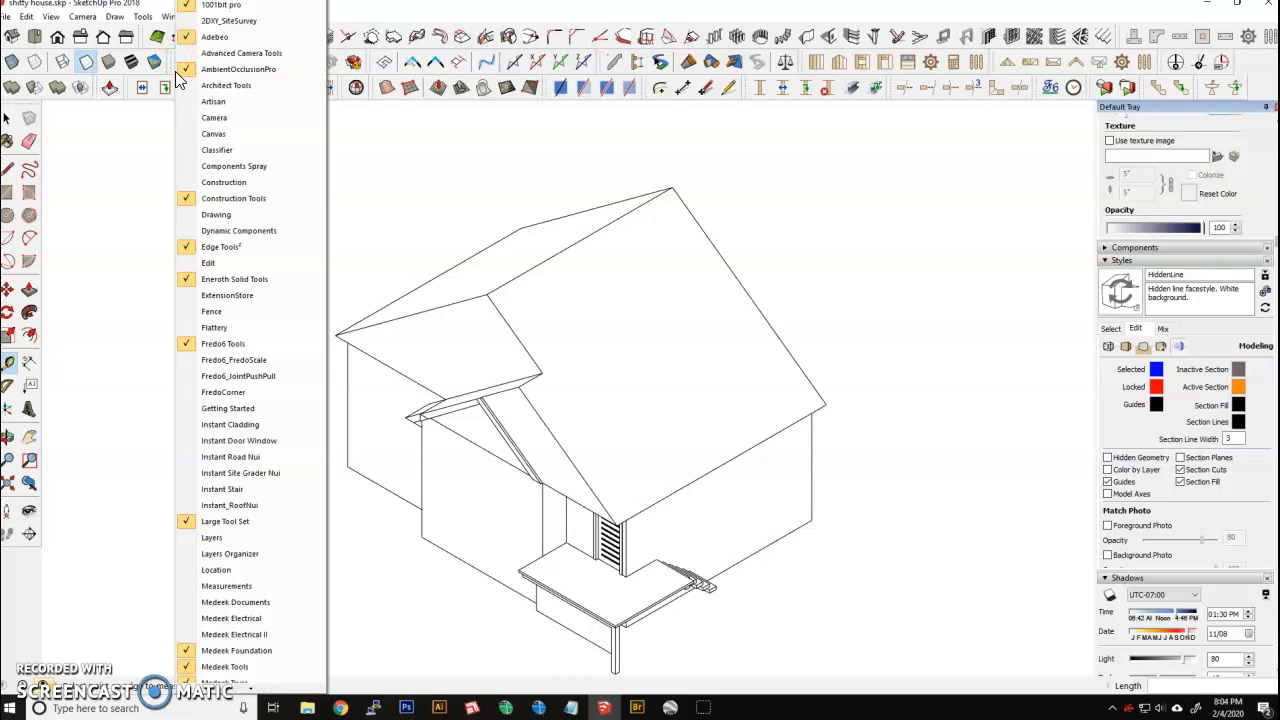
{"action": "scroll", "coordinate": [214, 349], "scroll_direction": "down", "scroll_amount": 7}
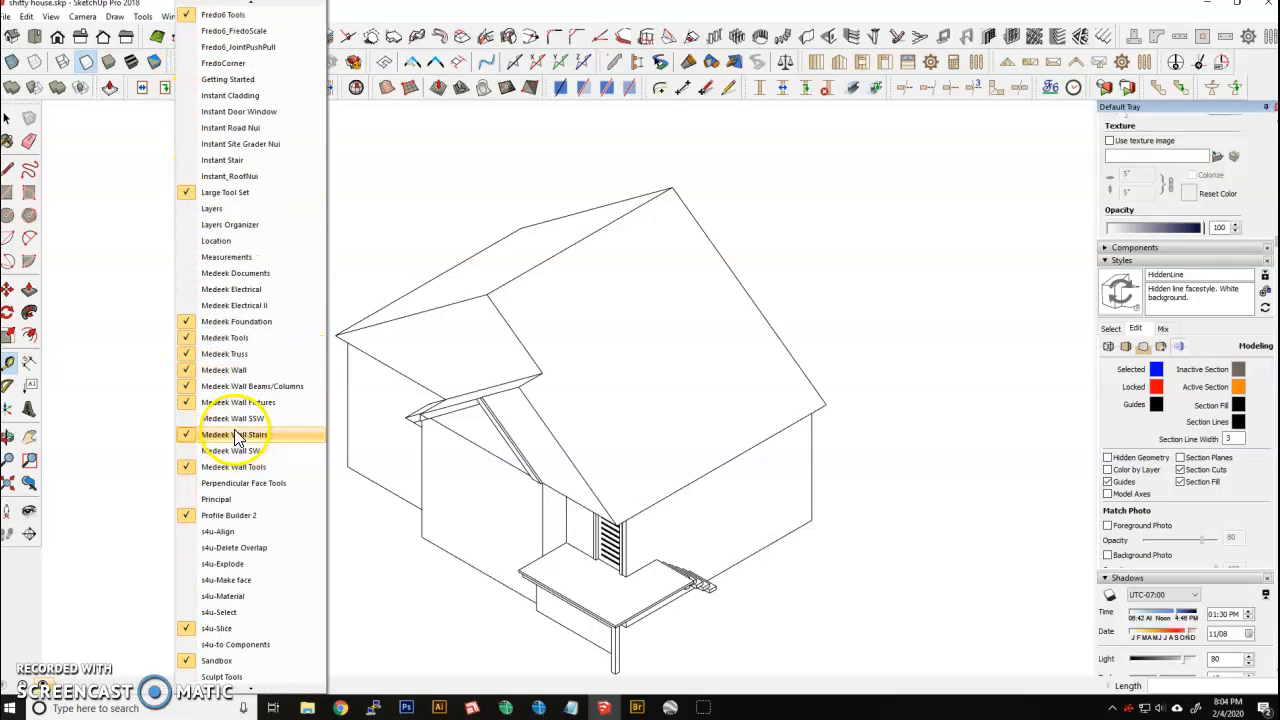
{"action": "scroll", "coordinate": [236, 436], "scroll_direction": "down", "scroll_amount": 3}
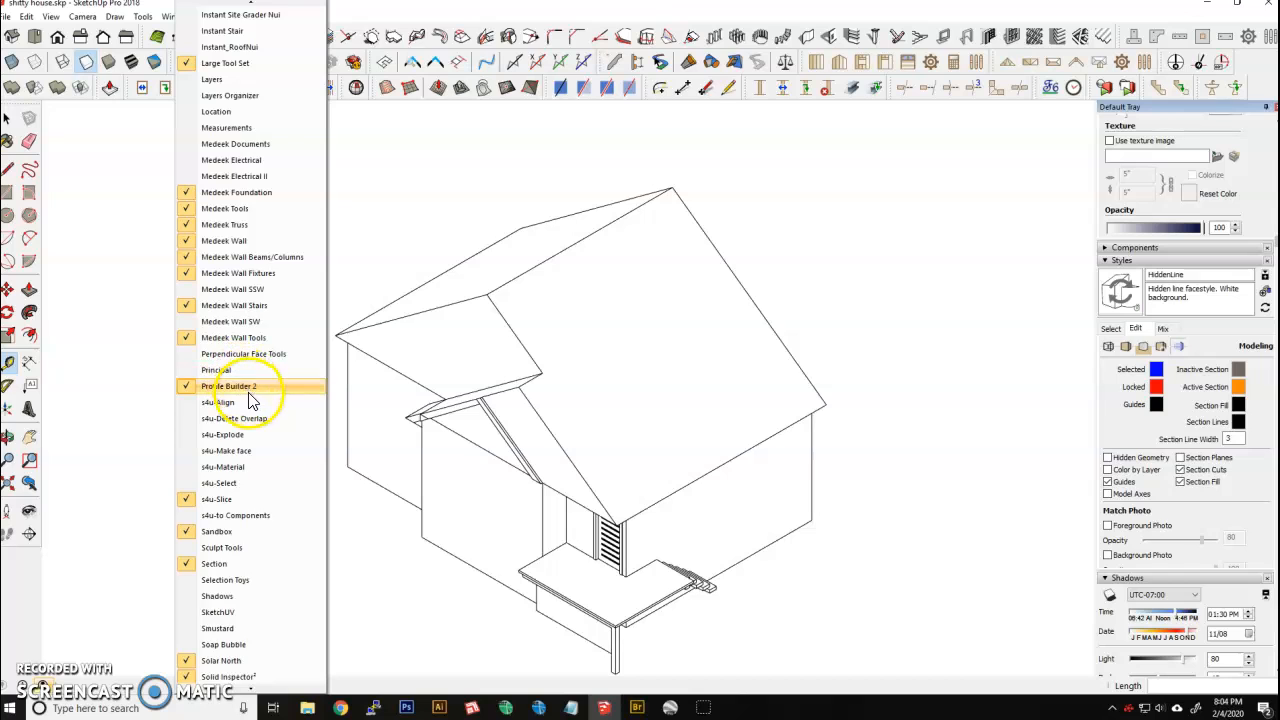
{"action": "scroll", "coordinate": [245, 440], "scroll_direction": "down", "scroll_amount": 2}
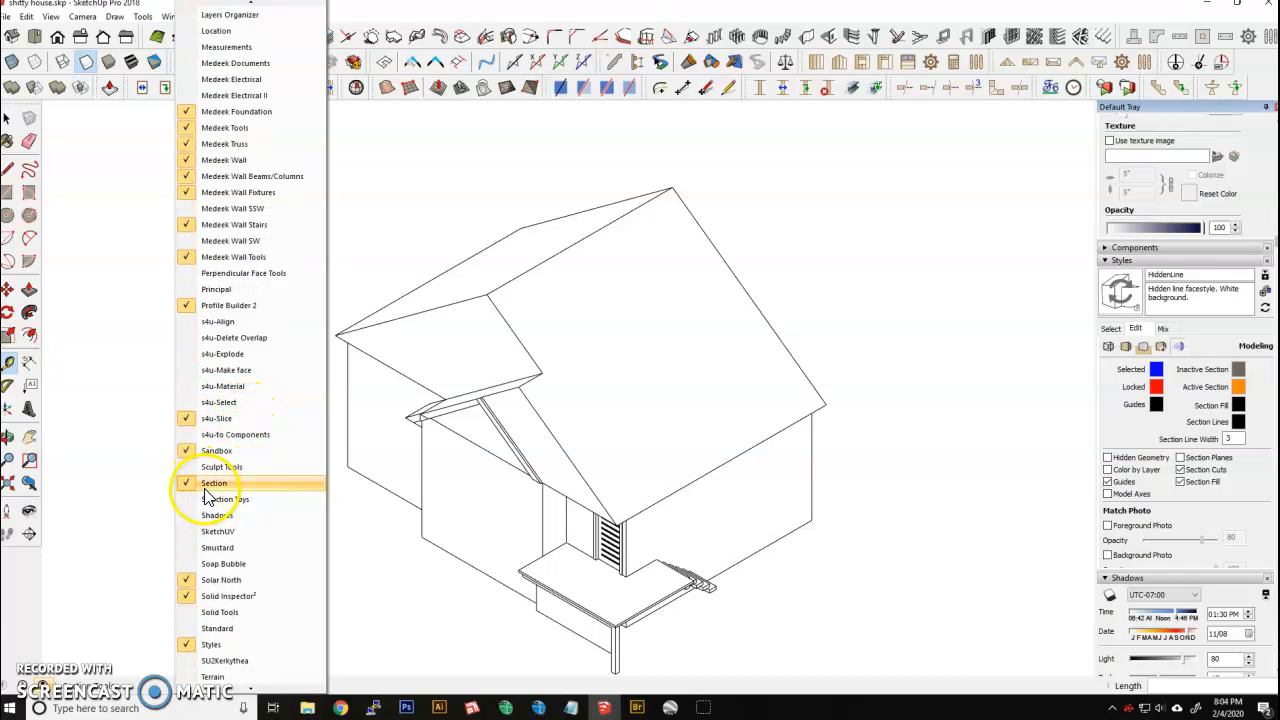
{"action": "left_click", "coordinate": [414, 9]}
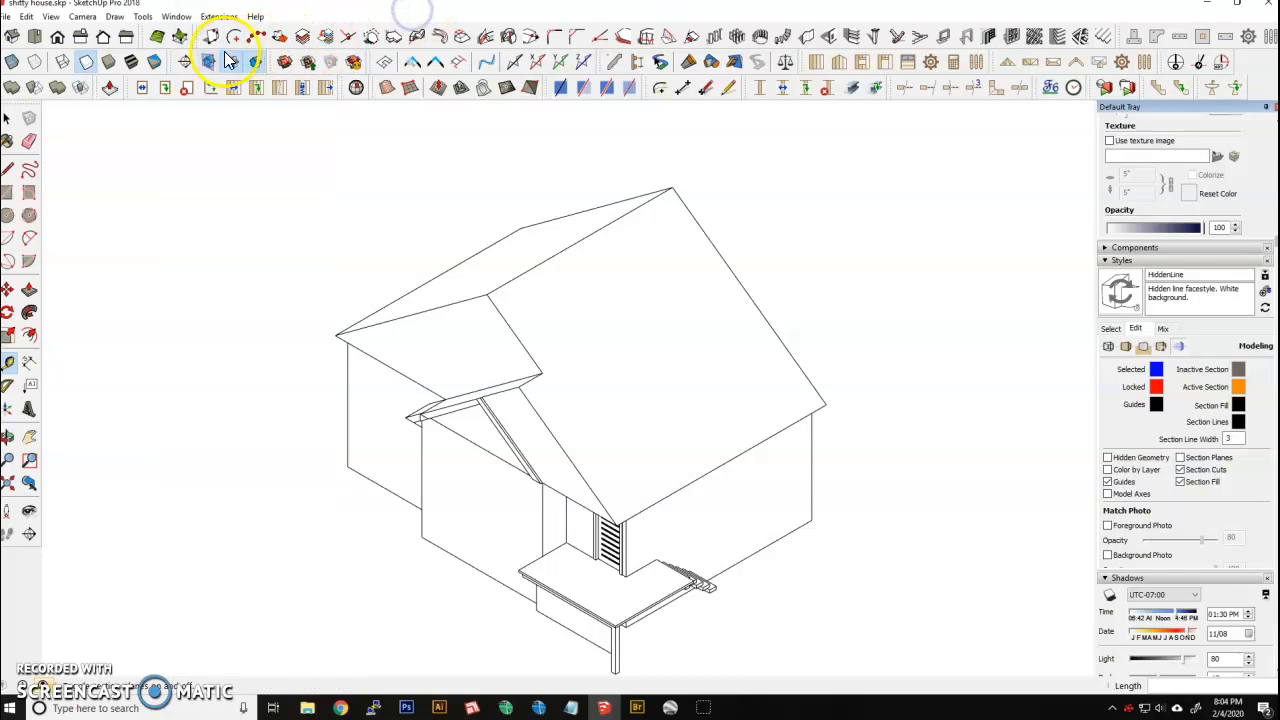
Place a horizontal section plane on the porch deck's top face, keeping the suggested name and symbol 3.
{"action": "left_click", "coordinate": [187, 66]}
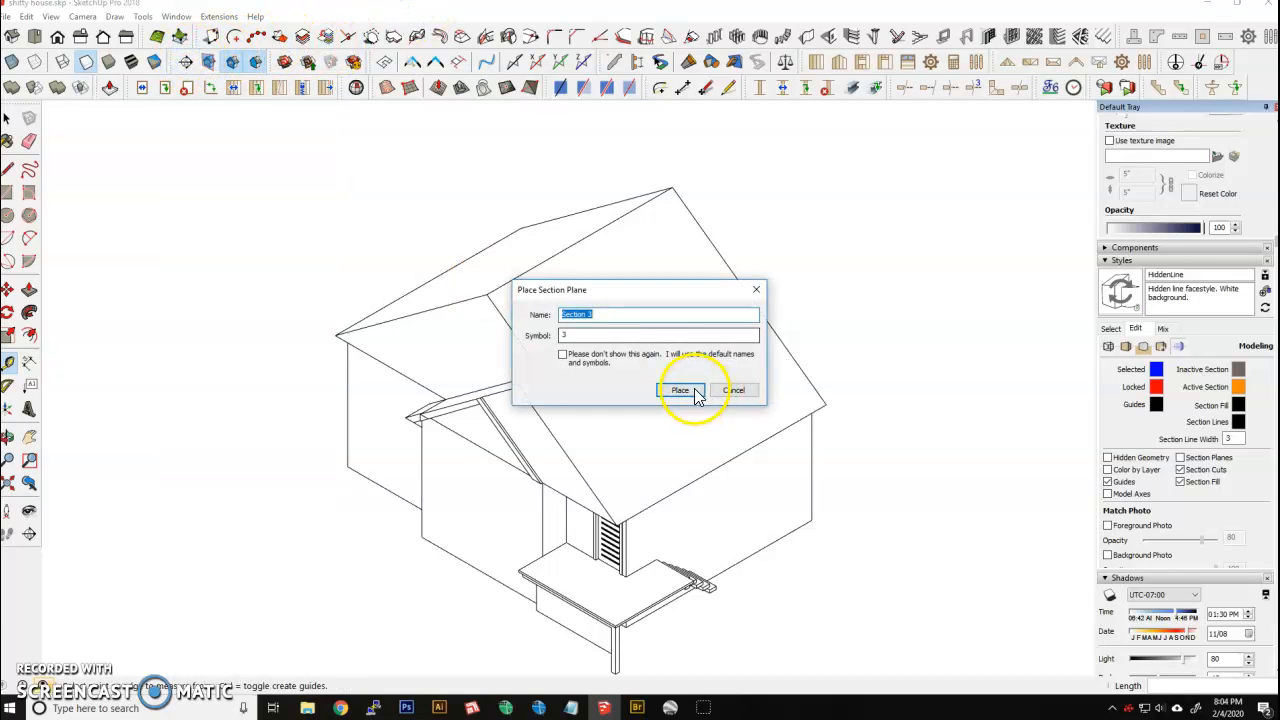
{"action": "left_click", "coordinate": [684, 391]}
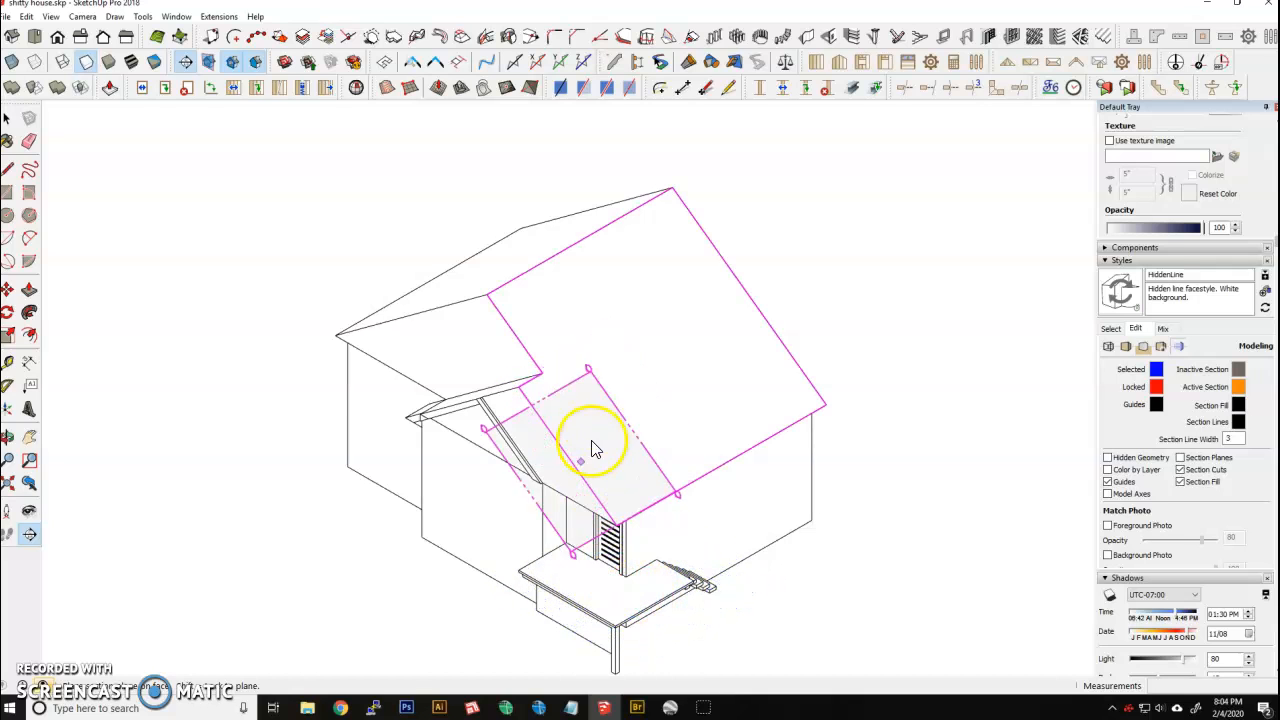
{"action": "left_click", "coordinate": [614, 592]}
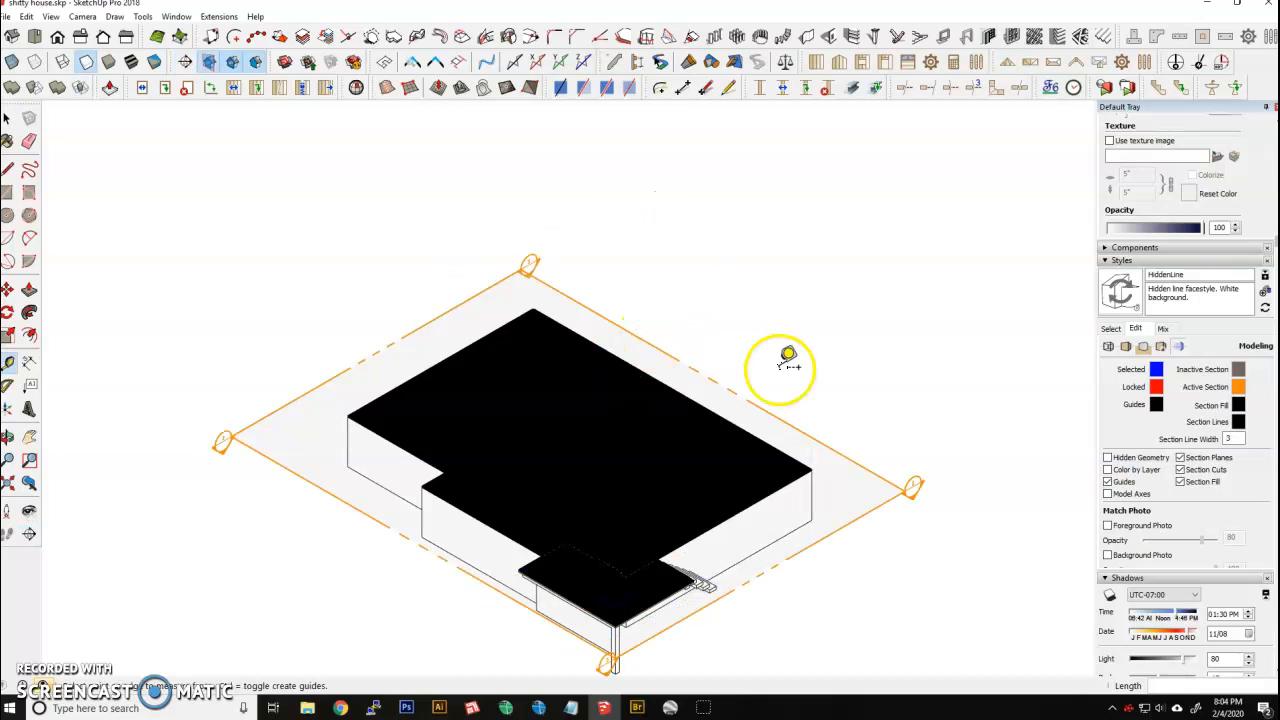
{"action": "left_click", "coordinate": [7, 118]}
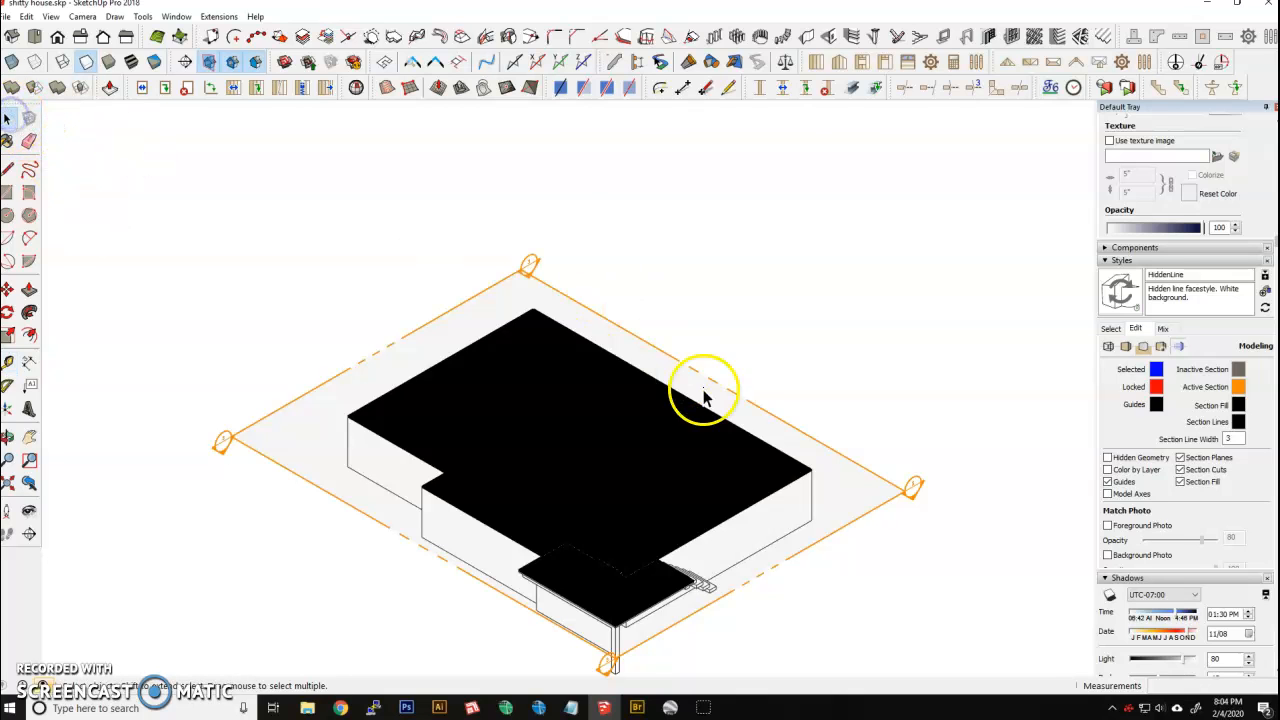
{"action": "left_click", "coordinate": [835, 455]}
{"action": "left_click", "coordinate": [853, 405]}
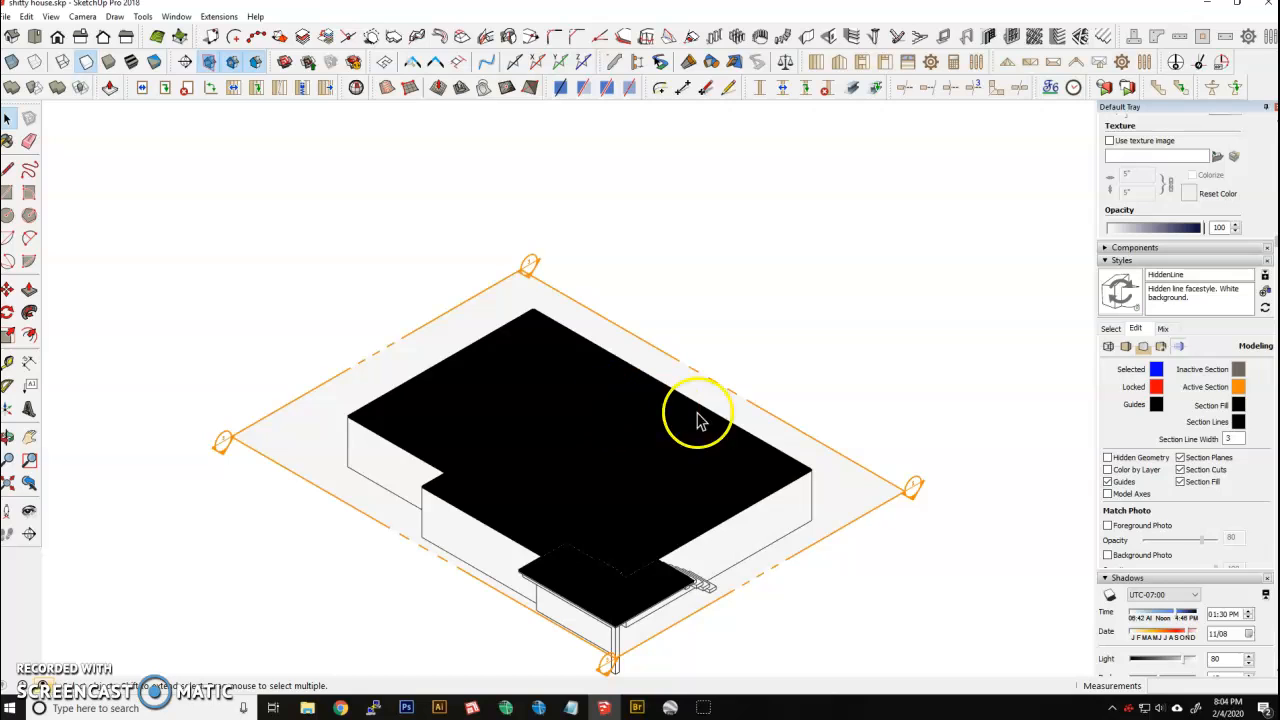
Change the style's Section Fill color to near white with a lightness of 97.
{"action": "left_click", "coordinate": [1238, 406]}
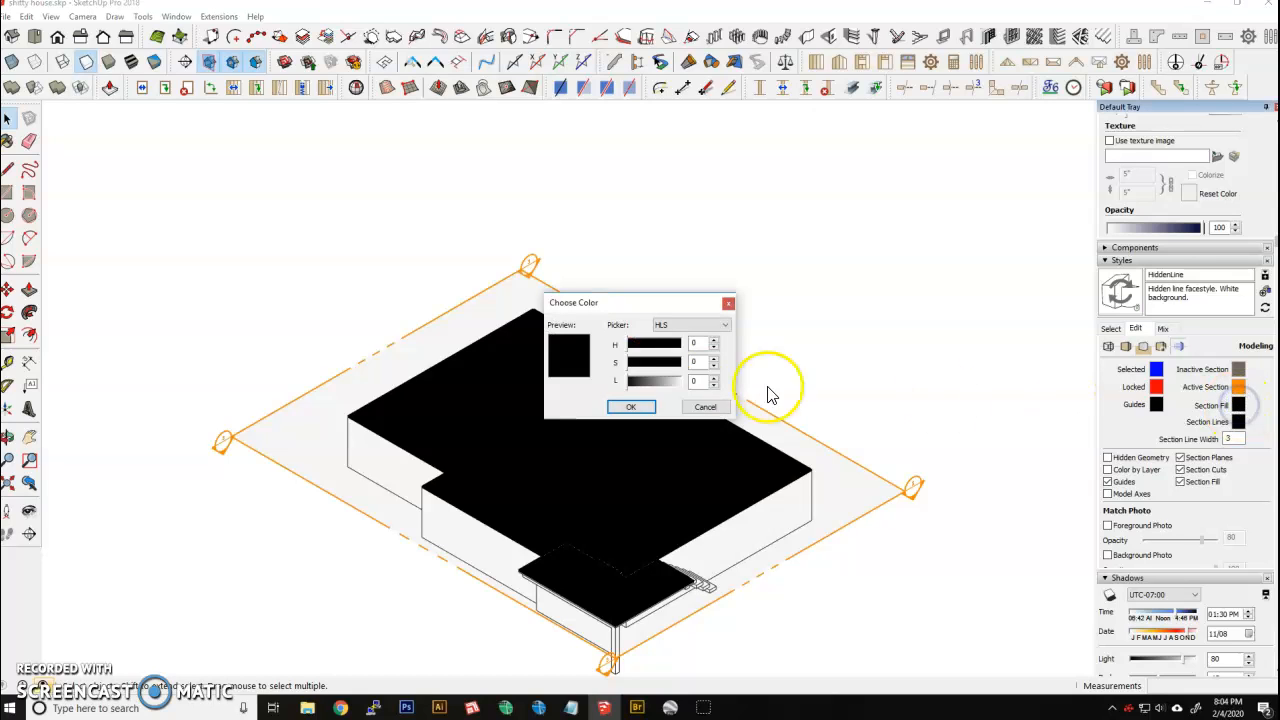
{"action": "left_click_drag", "start_coordinate": [679, 388], "coordinate": [677, 387]}
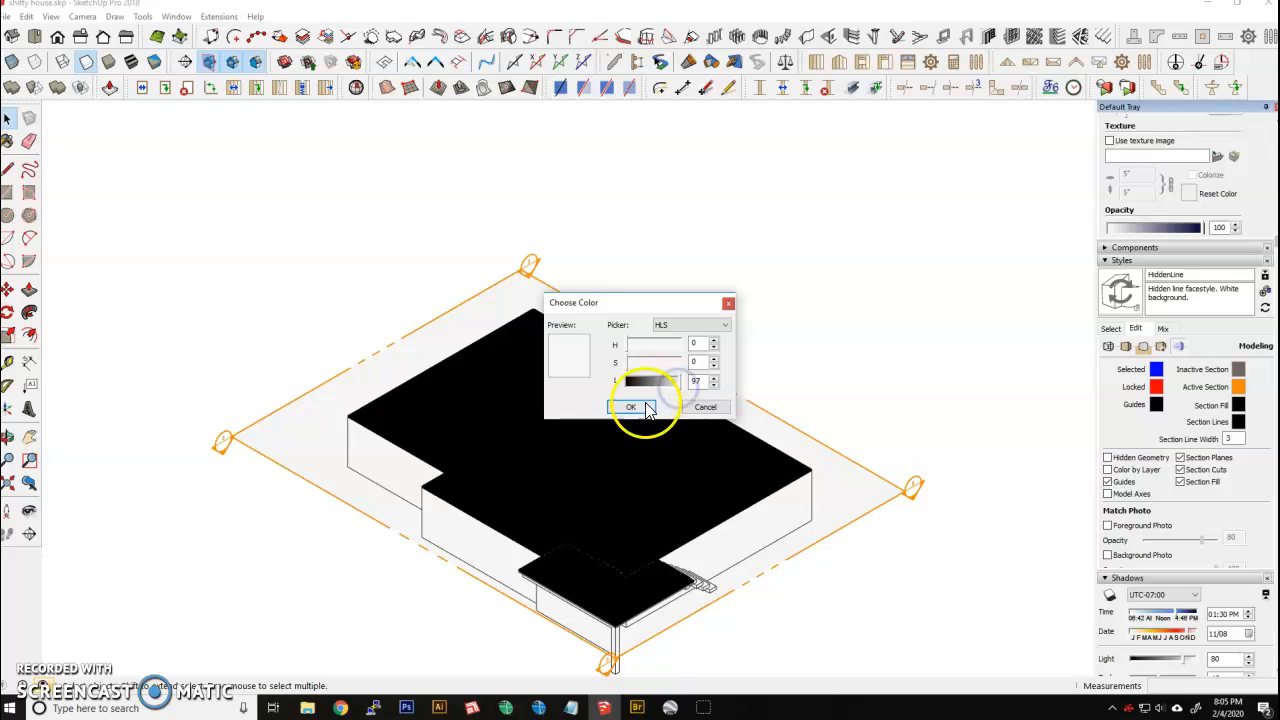
{"action": "left_click", "coordinate": [633, 407]}
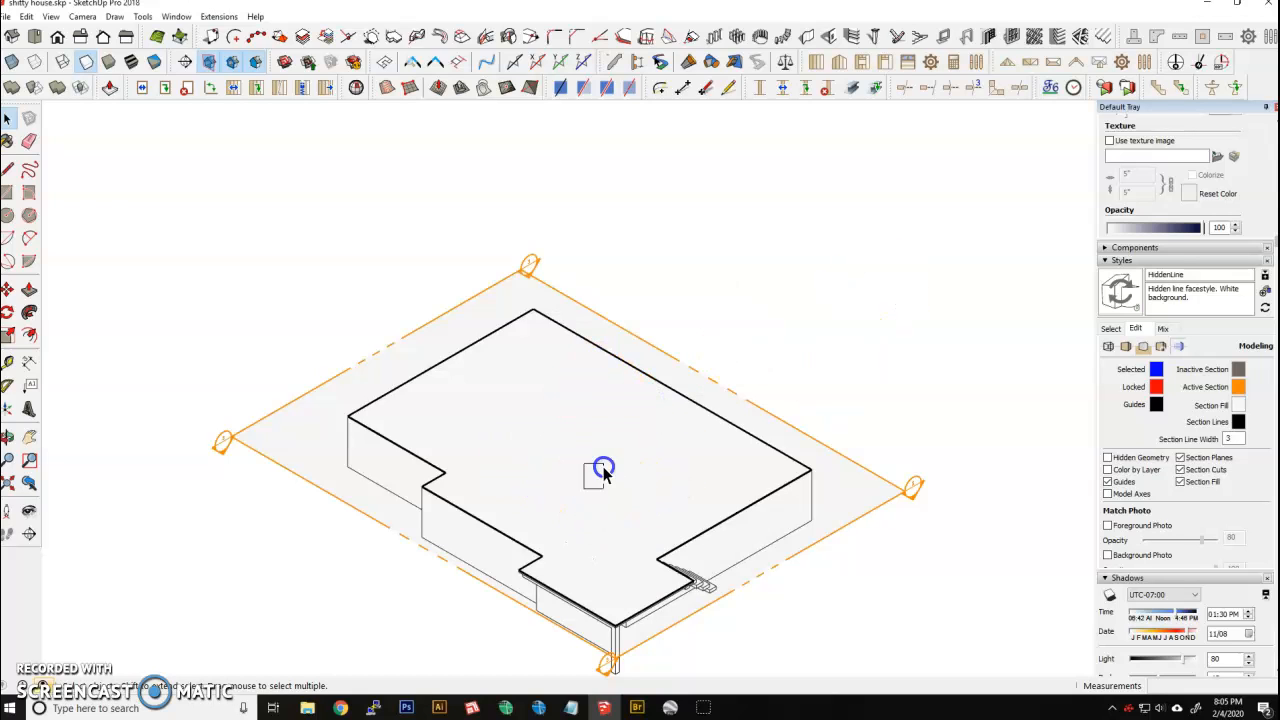
Draw two rectangles side by side on the house's underside, about 18' 5" × 13' 6" and 11' 4" × 5' 11".
{"action": "middle_click_drag", "start_coordinate": [590, 488], "coordinate": [775, 87]}
{"action": "middle_click_drag", "start_coordinate": [548, 390], "coordinate": [634, 246]}
{"action": "left_click", "coordinate": [8, 190]}
{"action": "left_click", "coordinate": [484, 298]}
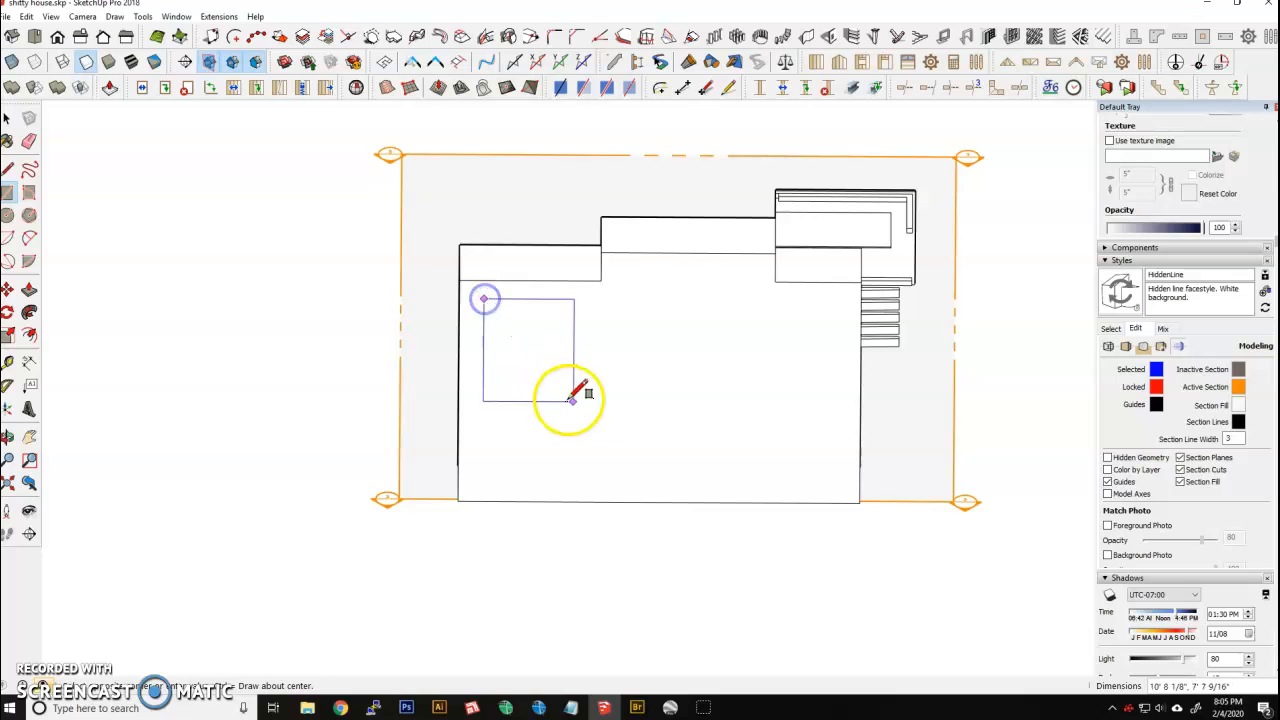
{"action": "left_click", "coordinate": [638, 473]}
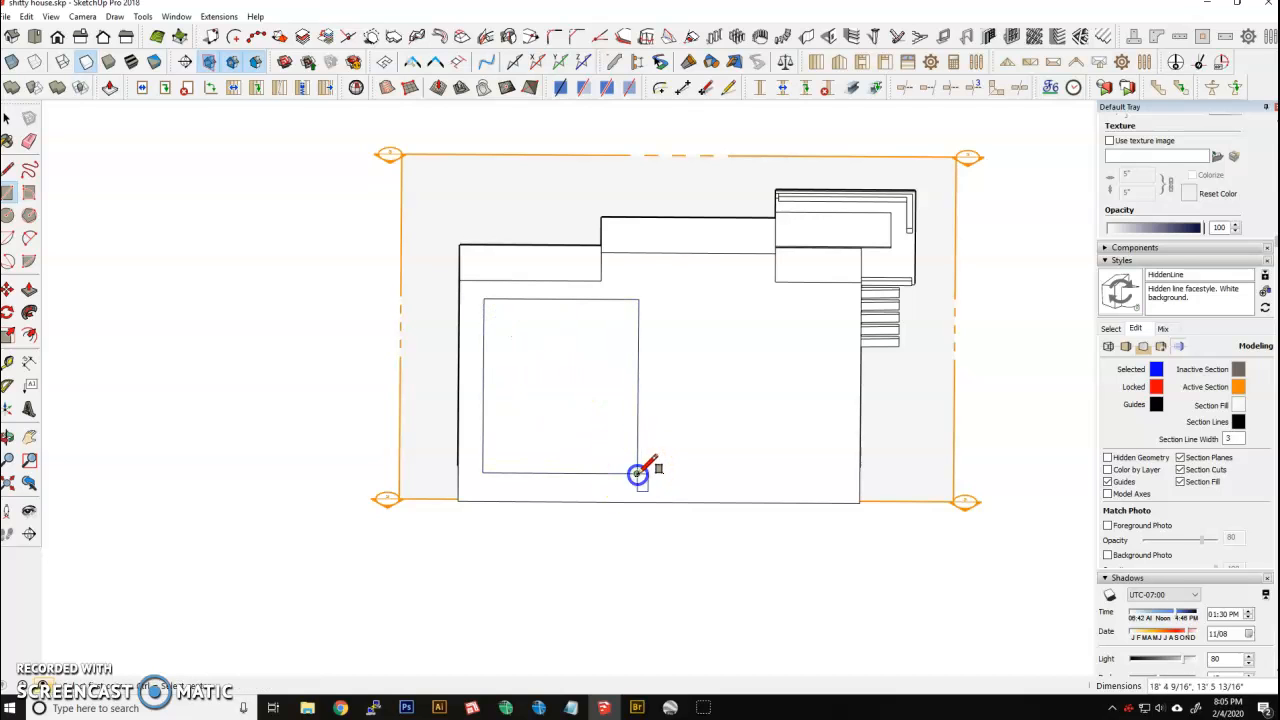
{"action": "left_click", "coordinate": [648, 300]}
{"action": "left_click", "coordinate": [716, 407]}
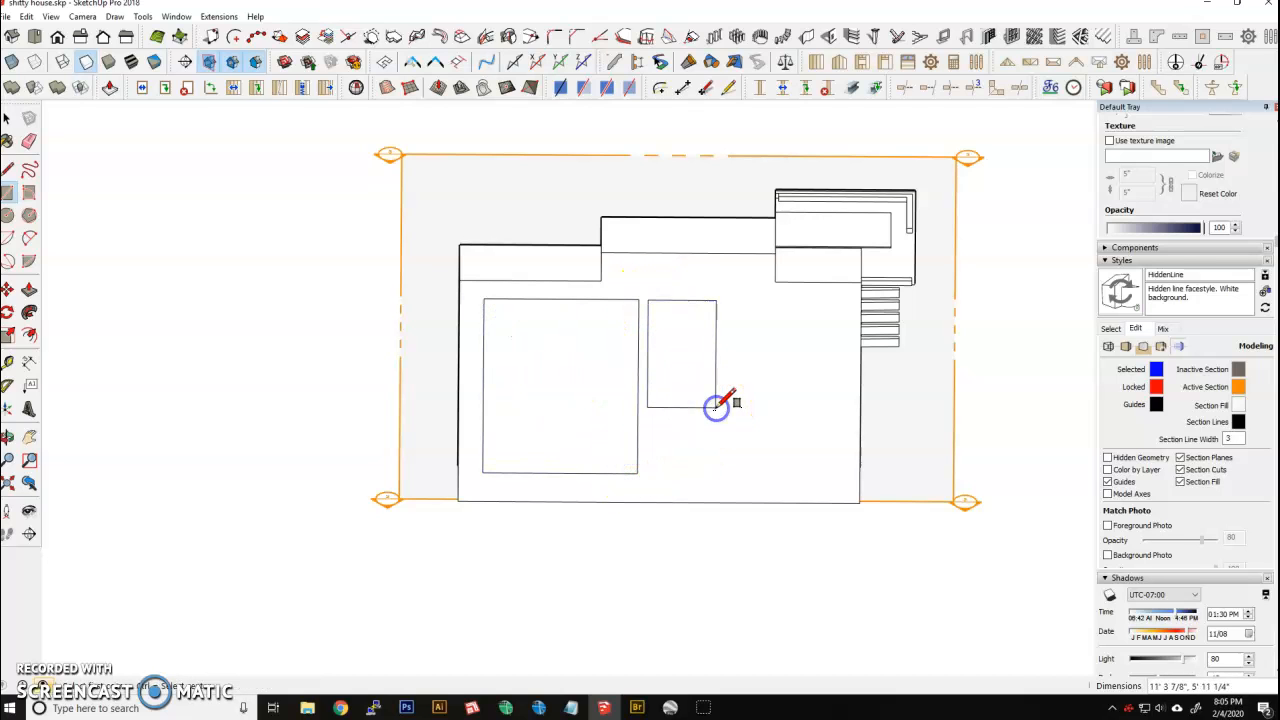
Add two more rectangles on the underside, about 18' 10" × 7' 3" beside the small one and 6' 5" × 5' 8" next to its short edge.
{"action": "left_click", "coordinate": [726, 478]}
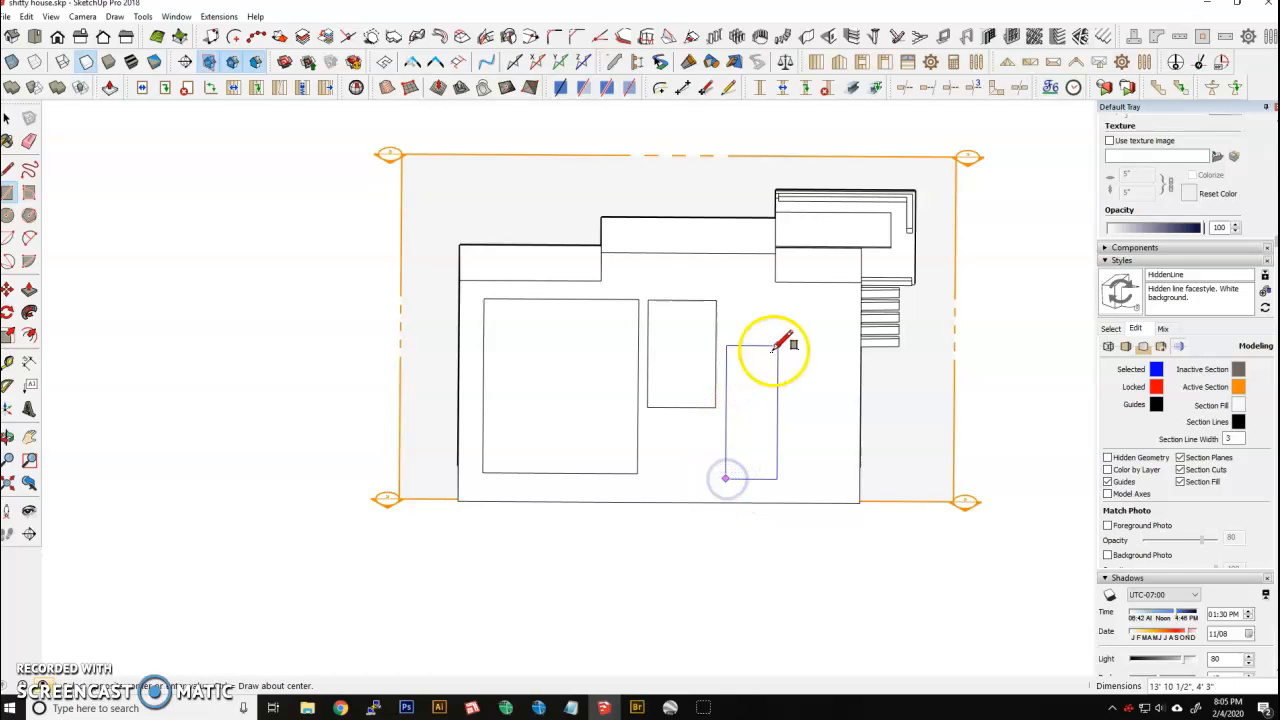
{"action": "left_click", "coordinate": [809, 300]}
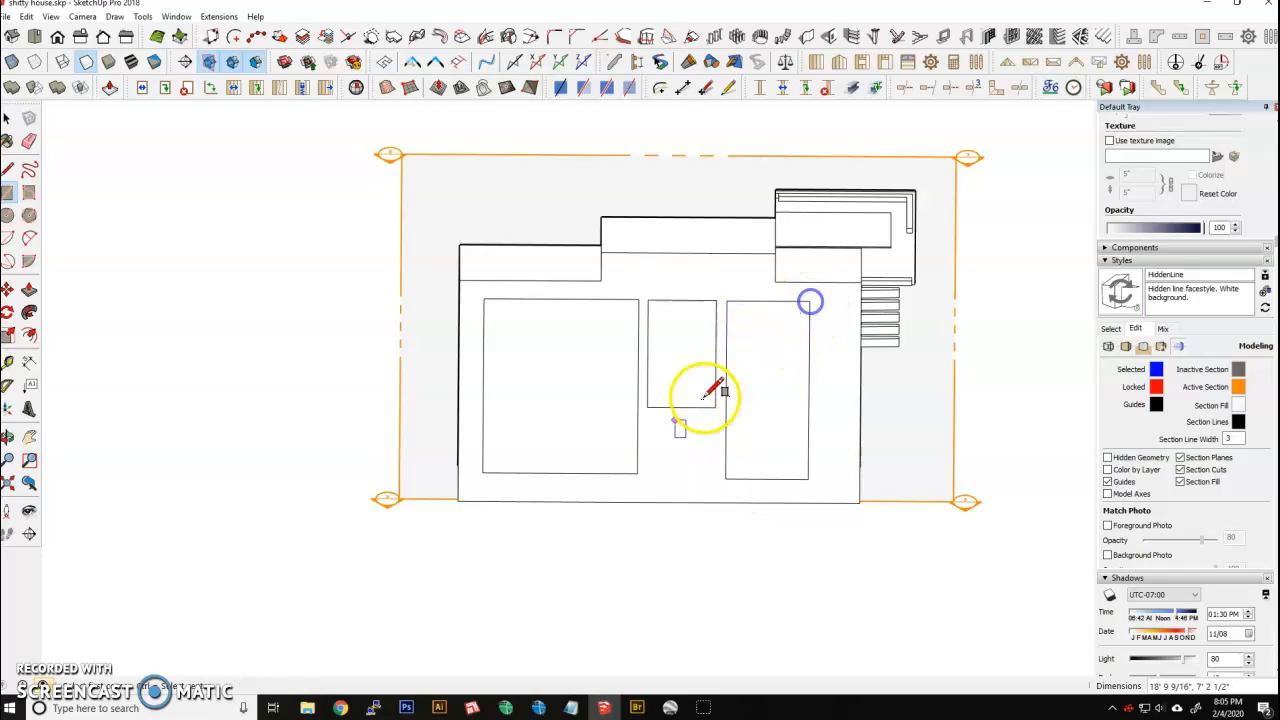
{"action": "left_click", "coordinate": [649, 415]}
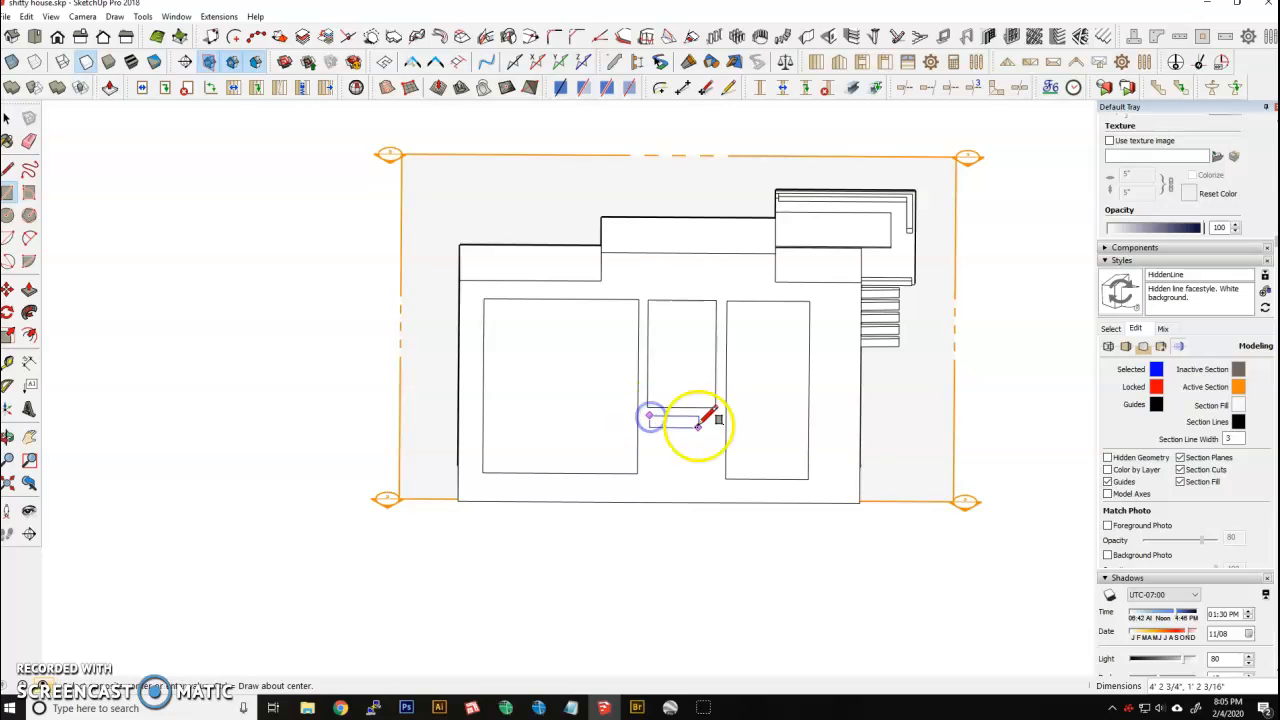
{"action": "left_click", "coordinate": [714, 476]}
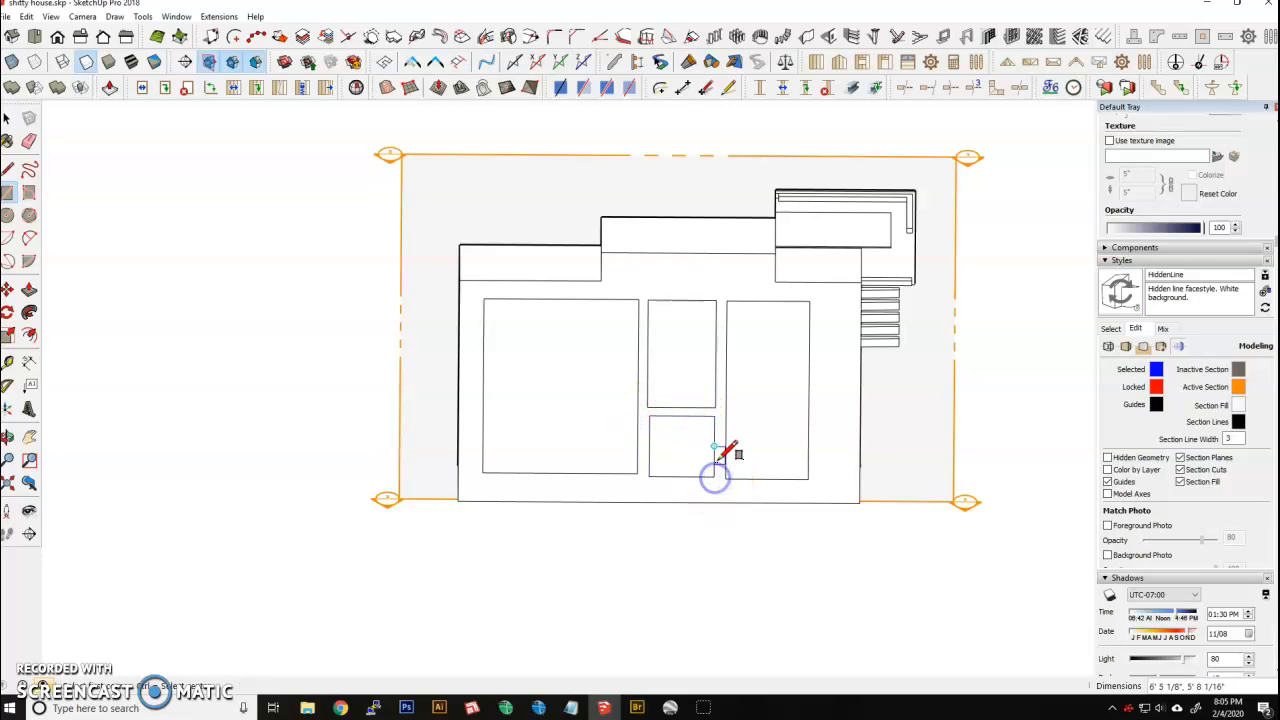
Push/Pull the four underside rectangles up into the house to hollow out rooms, the largest about 7' 4" deep.
{"action": "key", "text": "p"}
{"action": "middle_click_drag", "start_coordinate": [605, 337], "coordinate": [549, 537]}
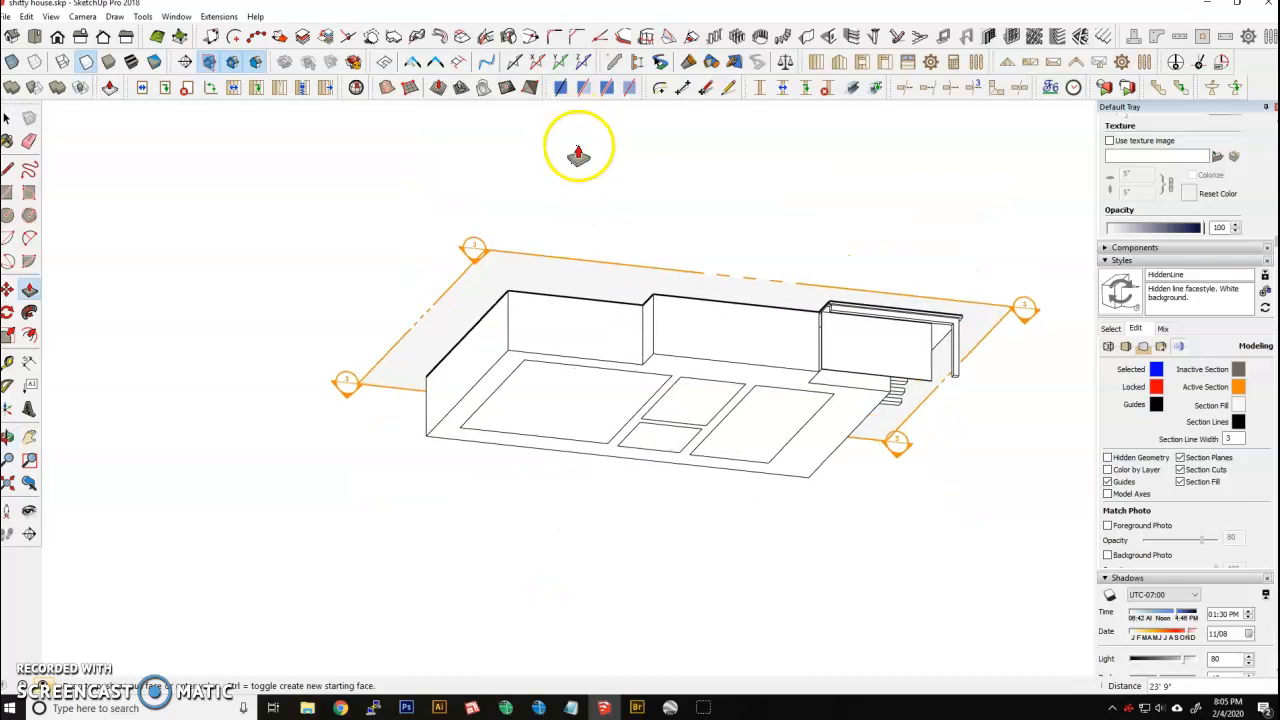
{"action": "middle_click_drag", "start_coordinate": [471, 286], "coordinate": [434, 534]}
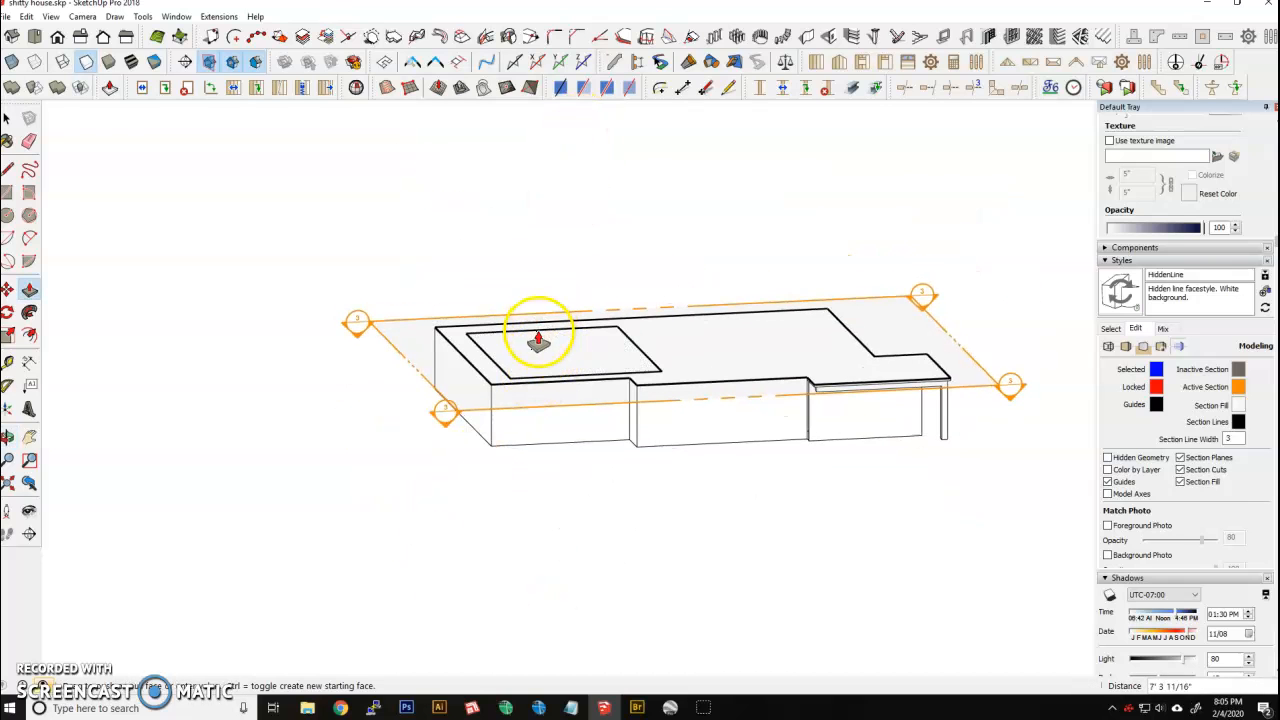
{"action": "middle_click_drag", "start_coordinate": [609, 466], "coordinate": [625, 330]}
{"action": "middle_click_drag", "start_coordinate": [676, 410], "coordinate": [674, 537]}
{"action": "middle_click_drag", "start_coordinate": [680, 434], "coordinate": [740, 245]}
{"action": "middle_click_drag", "start_coordinate": [737, 443], "coordinate": [737, 591]}
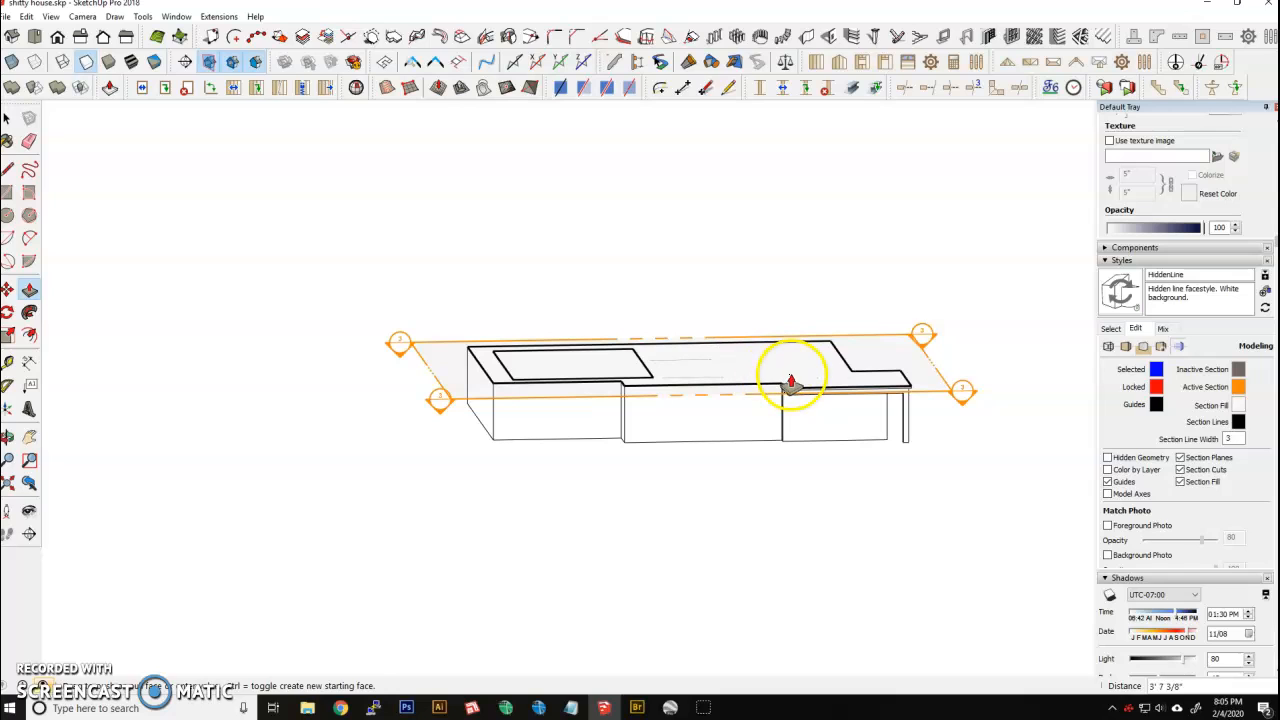
{"action": "left_click", "coordinate": [788, 382]}
{"action": "key", "text": "space"}
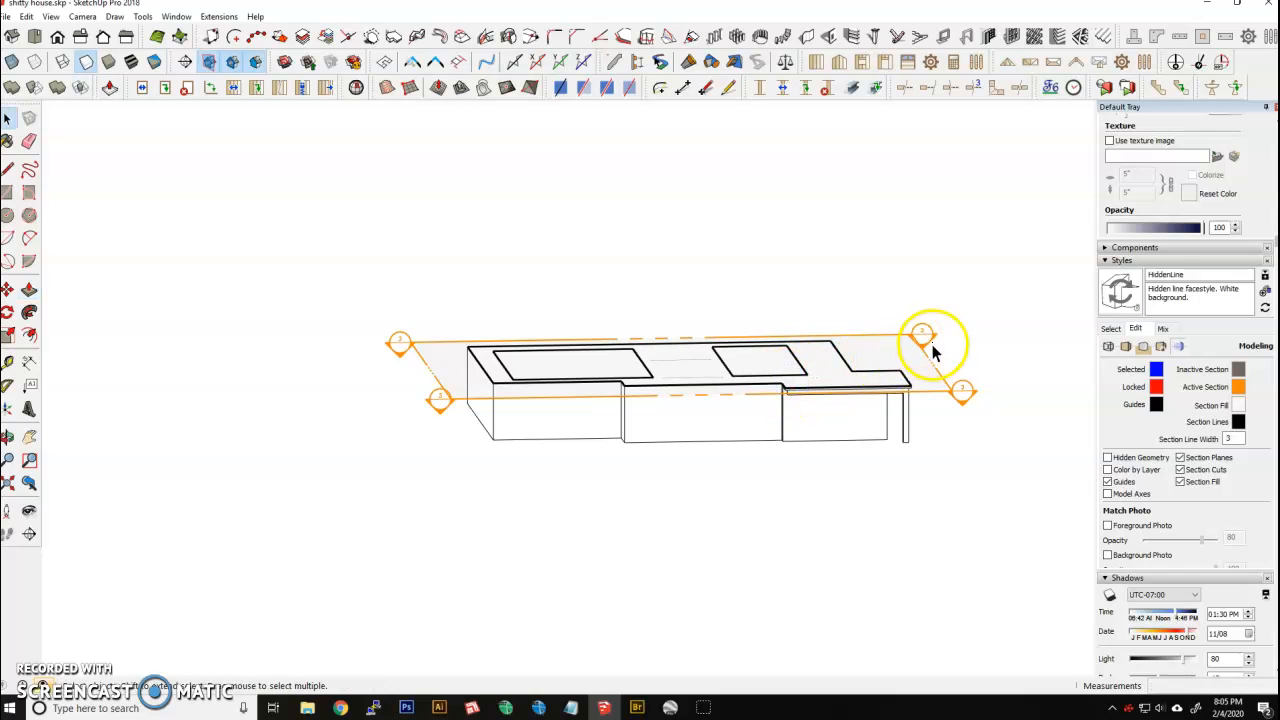
Move the section plane slightly down so that it cuts through all four rooms.
{"action": "left_click", "coordinate": [922, 352]}
{"action": "key", "text": "m"}
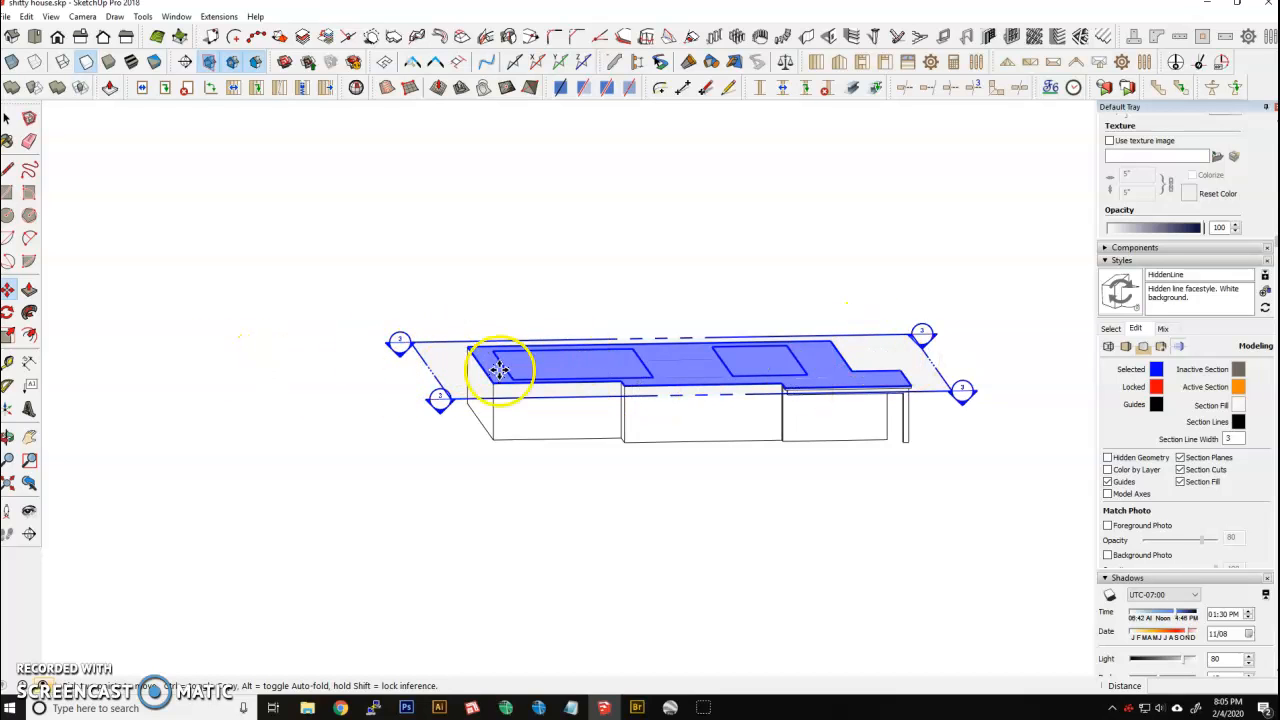
{"action": "left_click_drag", "start_coordinate": [895, 349], "coordinate": [897, 380]}
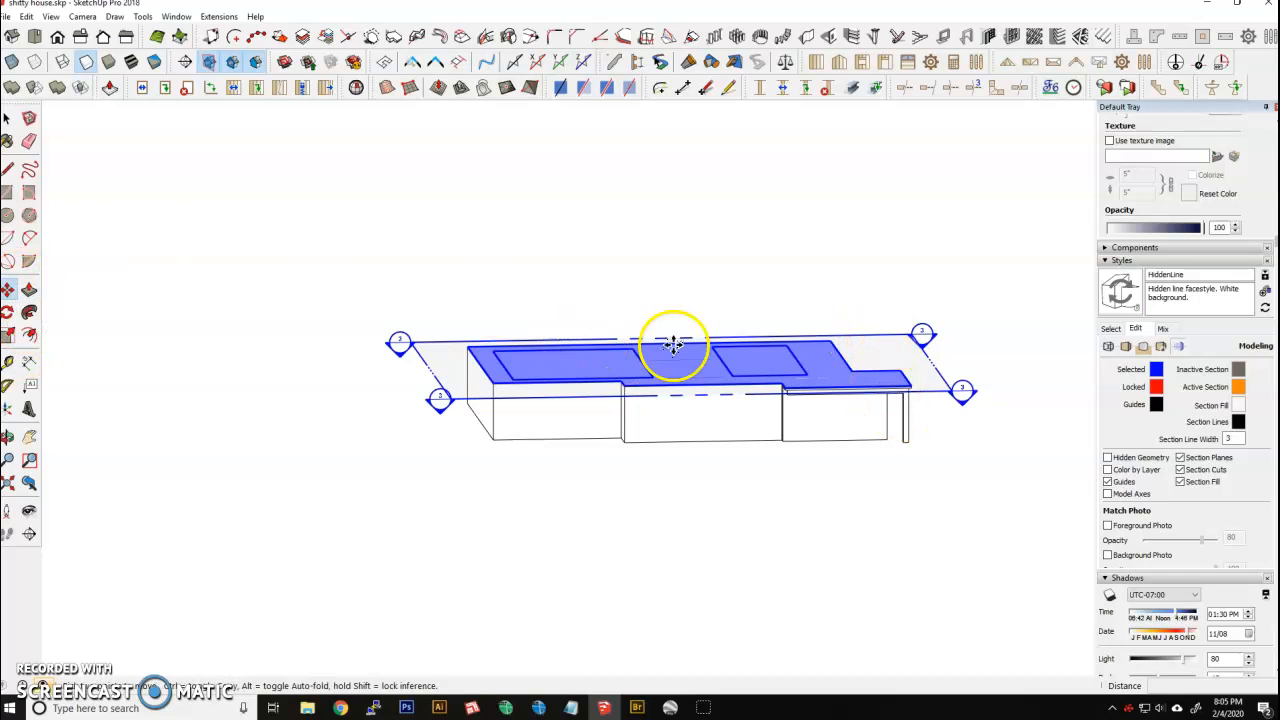
{"action": "left_click_drag", "start_coordinate": [866, 340], "coordinate": [890, 358]}
{"action": "key", "text": "space"}
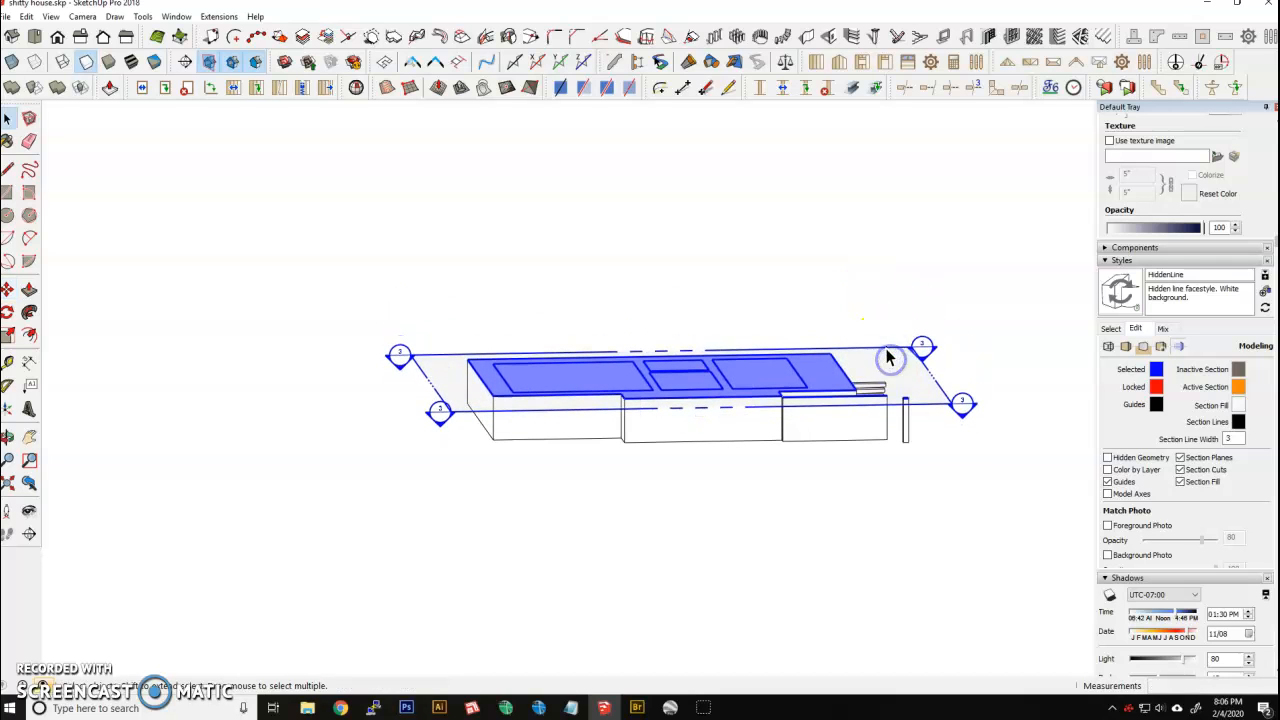
Deselect the section plane and turn off the display of section planes while keeping the cut.
{"action": "left_click", "coordinate": [883, 278]}
{"action": "middle_click_drag", "start_coordinate": [849, 296], "coordinate": [690, 474]}
{"action": "left_click", "coordinate": [764, 349]}
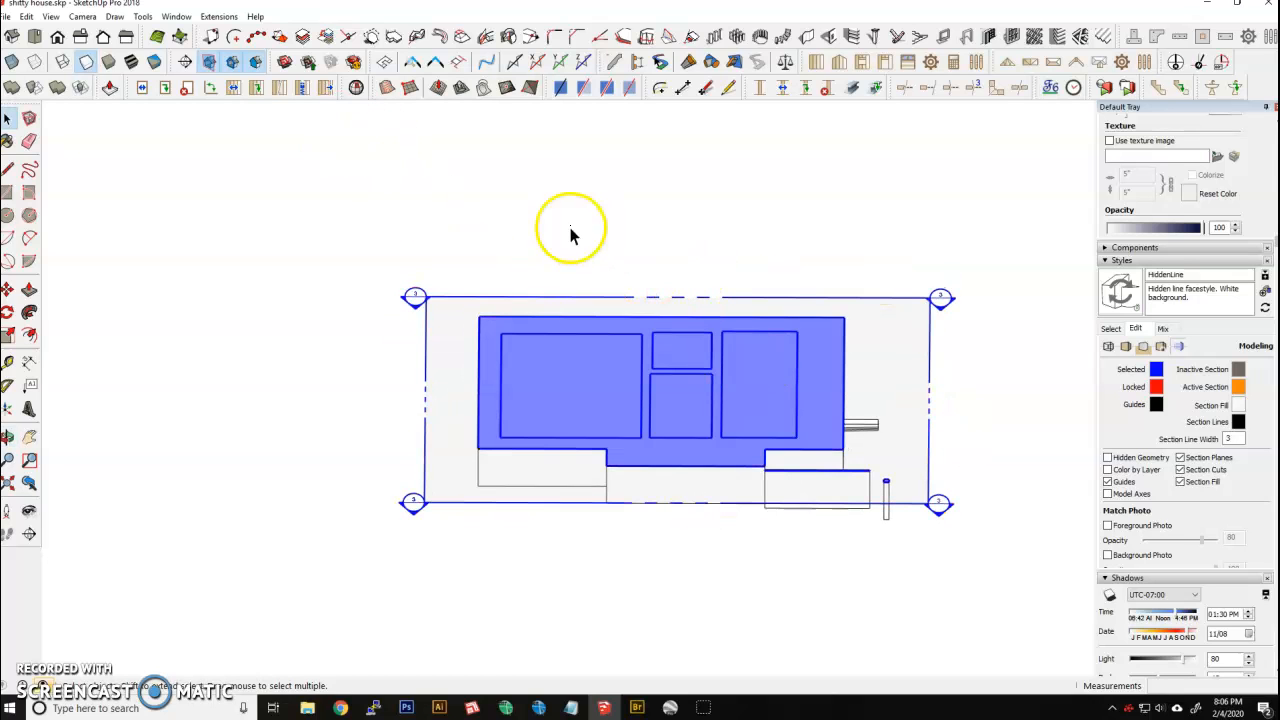
{"action": "left_click", "coordinate": [613, 213]}
{"action": "left_click", "coordinate": [442, 318]}
{"action": "left_click", "coordinate": [396, 200]}
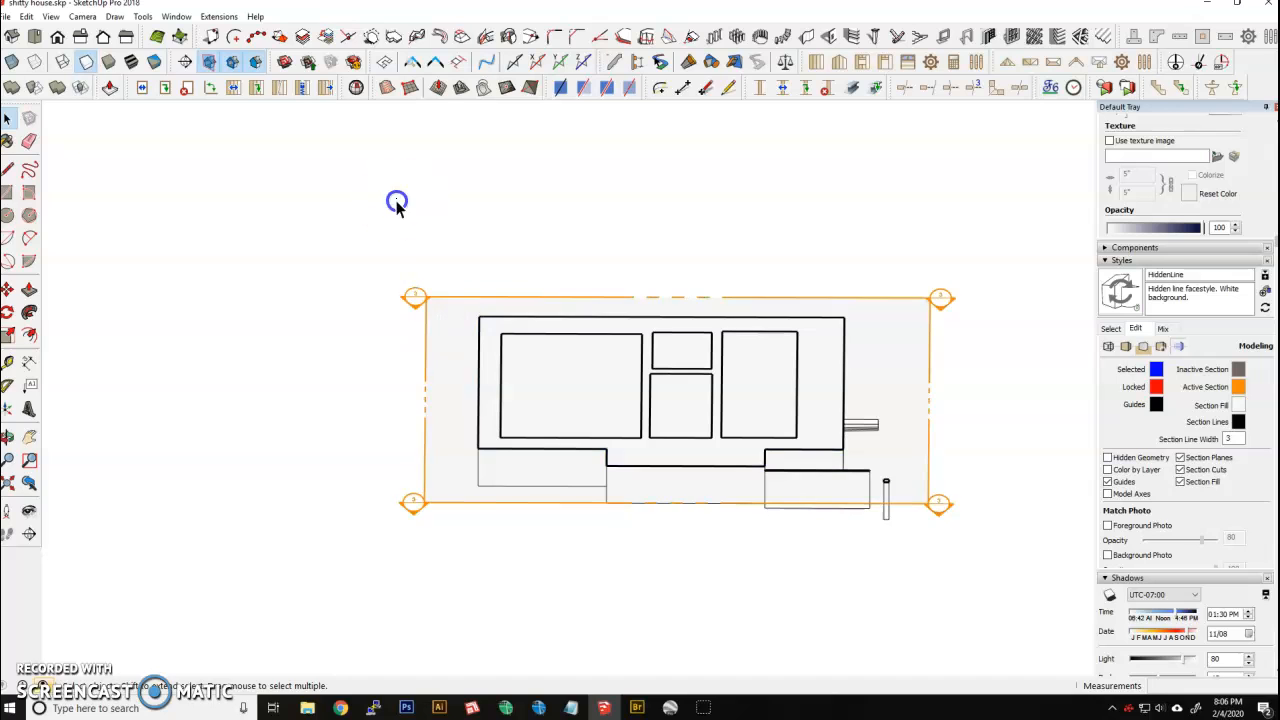
{"action": "left_click", "coordinate": [209, 62]}
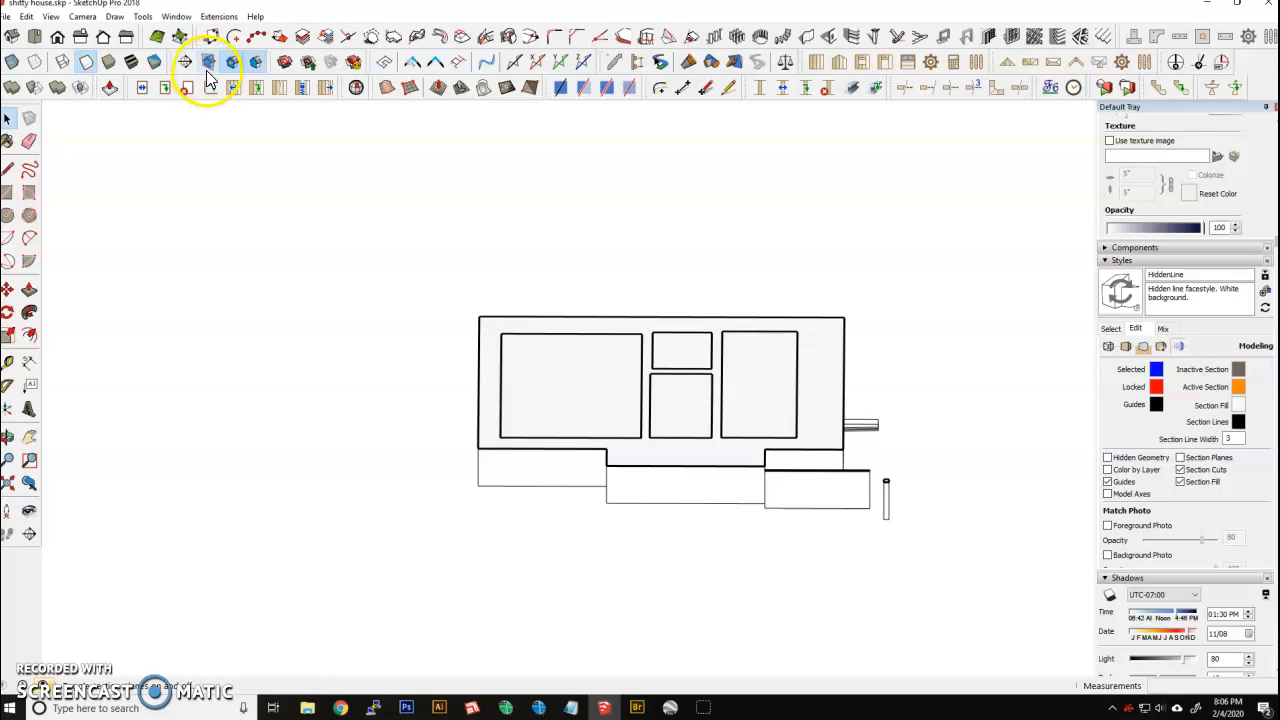
Undo the four hollowed-out rooms and the rectangles drawn for them on the house's underside.
{"action": "left_click", "coordinate": [695, 355]}
{"action": "left_click", "coordinate": [619, 246]}
{"action": "middle_click_drag", "start_coordinate": [619, 250], "coordinate": [634, 408]}
{"action": "left_click", "coordinate": [665, 437]}
{"action": "middle_click_drag", "start_coordinate": [775, 408], "coordinate": [594, 371]}
{"action": "left_click", "coordinate": [621, 425]}
{"action": "left_click", "coordinate": [589, 381]}
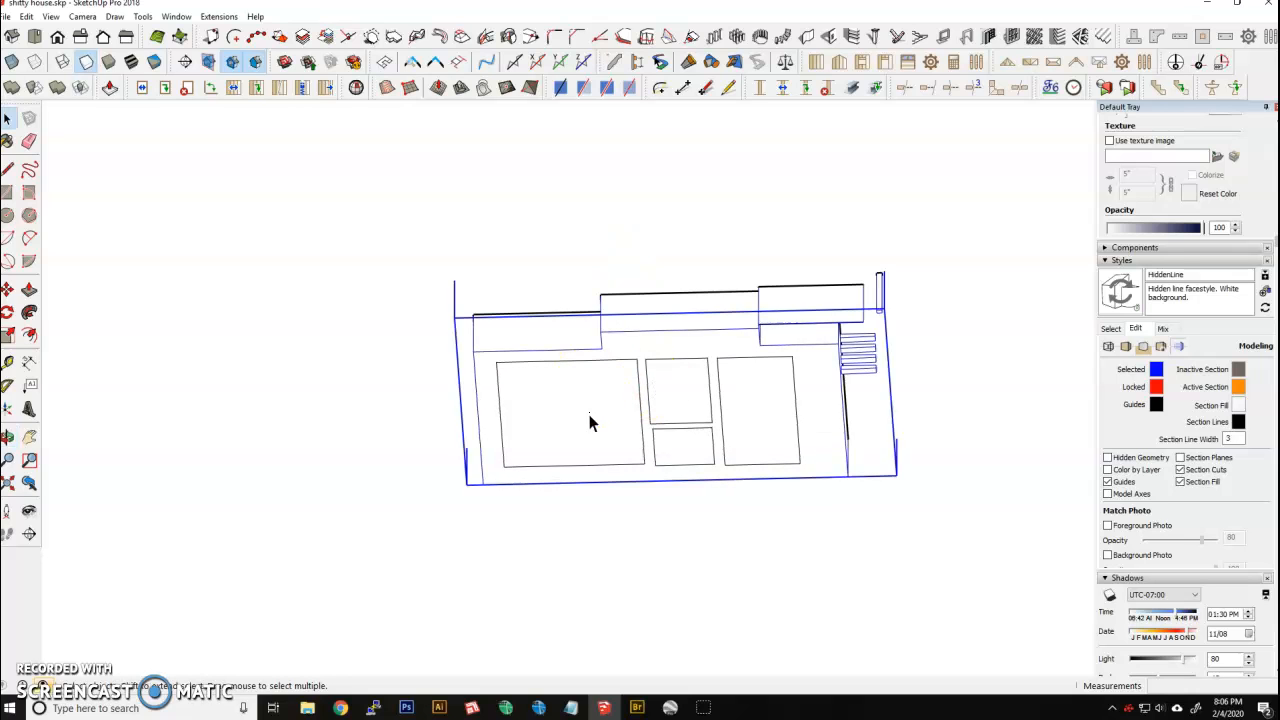
{"action": "middle_click_drag", "start_coordinate": [627, 408], "coordinate": [692, 617]}
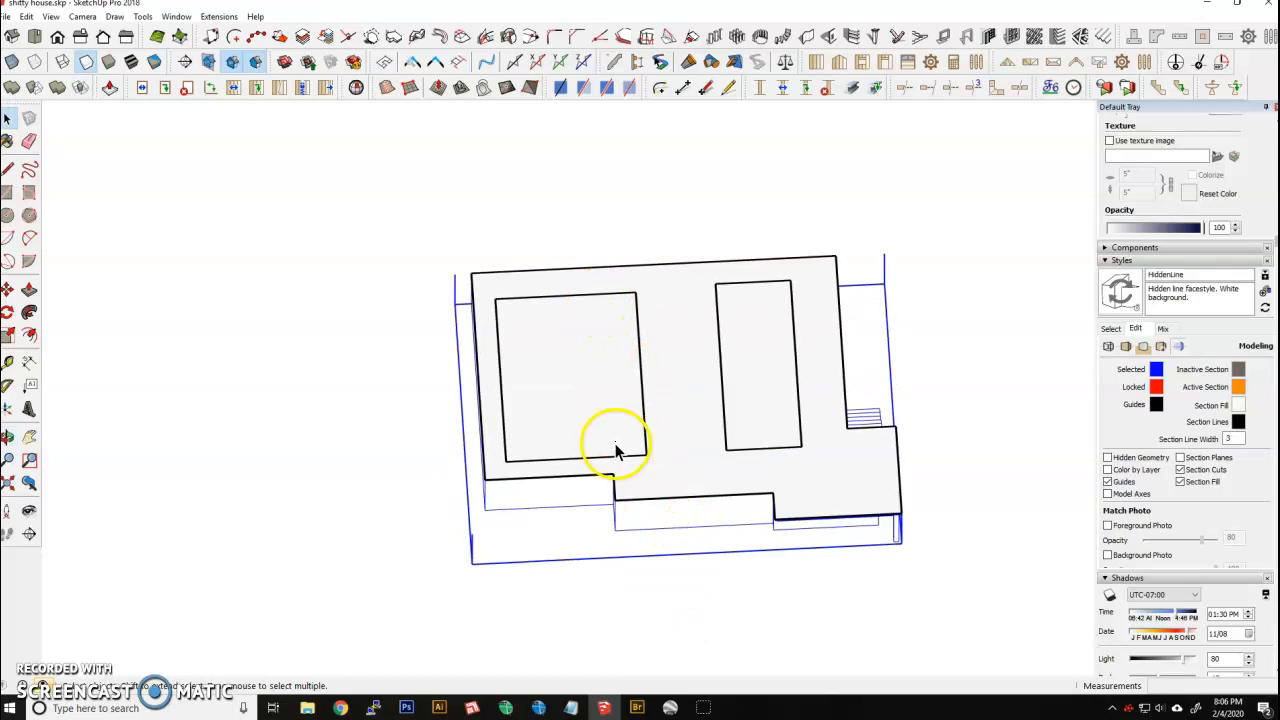
{"action": "key", "text": "ctrl+z"}
{"action": "key", "text": "ctrl+z"}
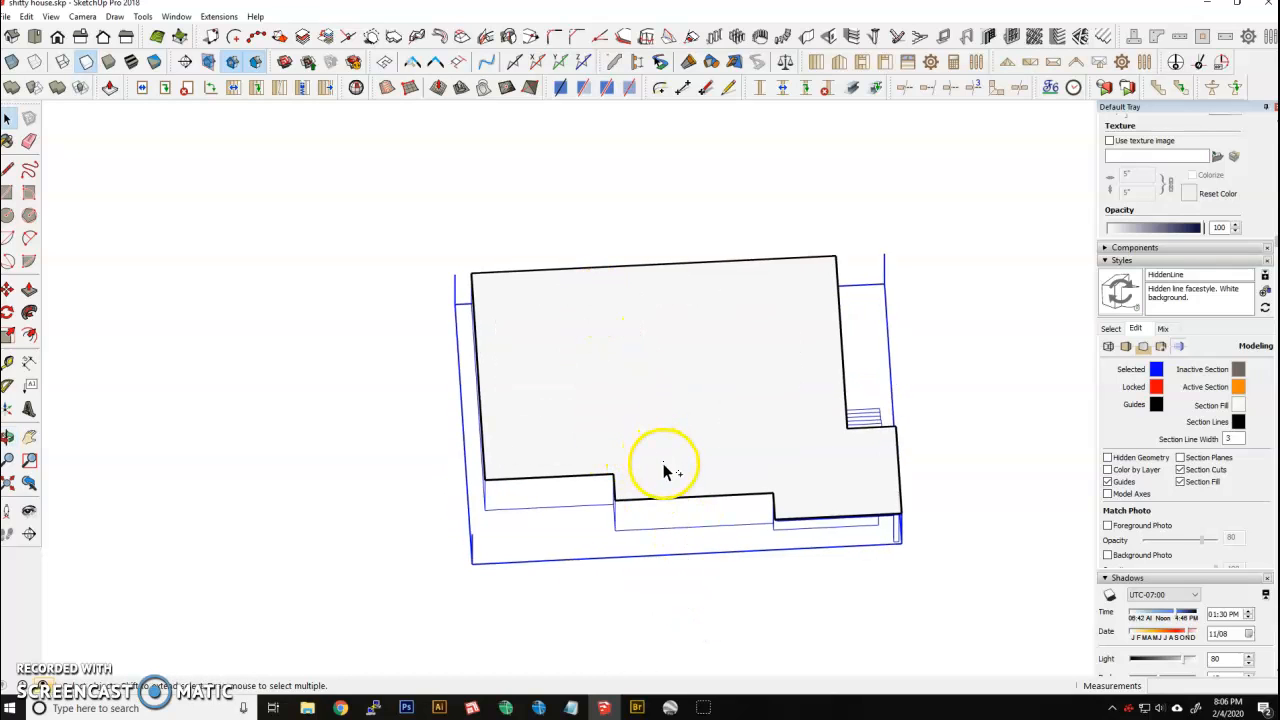
{"action": "mouse_move", "coordinate": [671, 487]}
{"action": "middle_mouse_down"}
{"action": "mouse_move", "coordinate": [676, 168]}
{"action": "mouse_move", "coordinate": [629, 217]}
{"action": "mouse_move", "coordinate": [634, 200]}
{"action": "middle_mouse_up"}
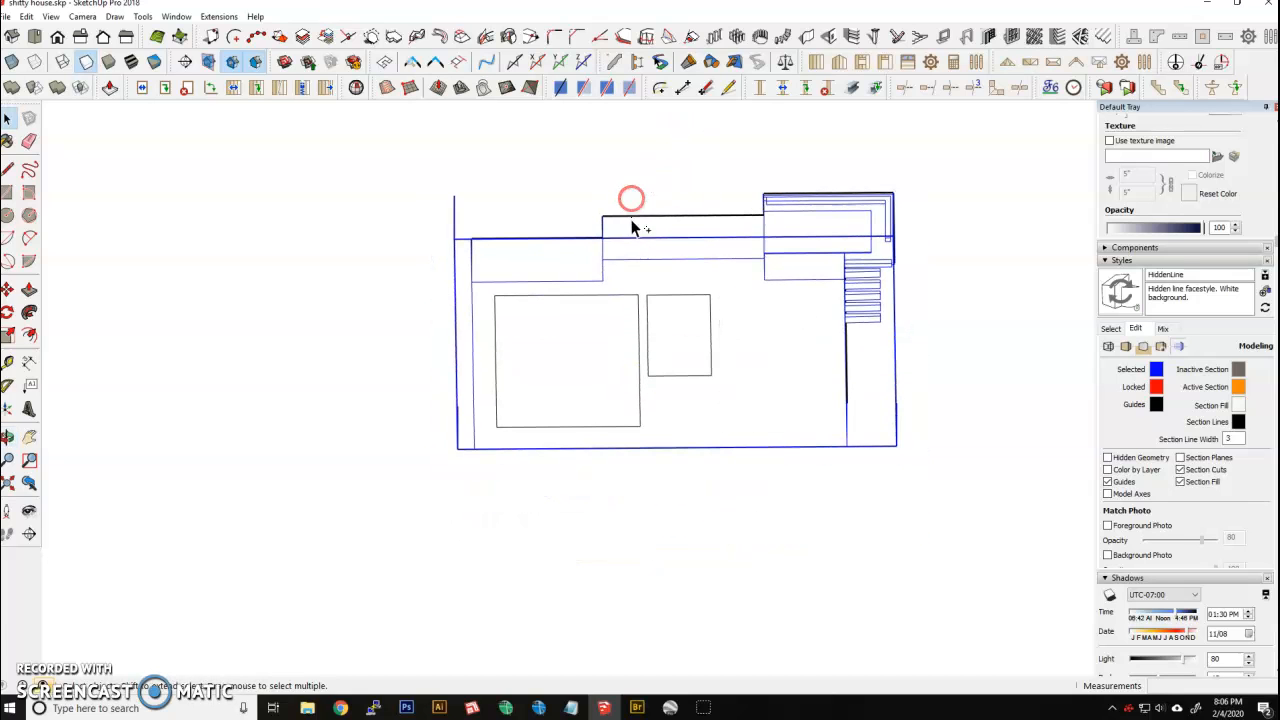
Open the house group and draw three separate rectangles side by side on its underside, the first about 15' 4" × 11' 2".
{"action": "double_click", "coordinate": [615, 350]}
{"action": "left_click", "coordinate": [615, 353]}
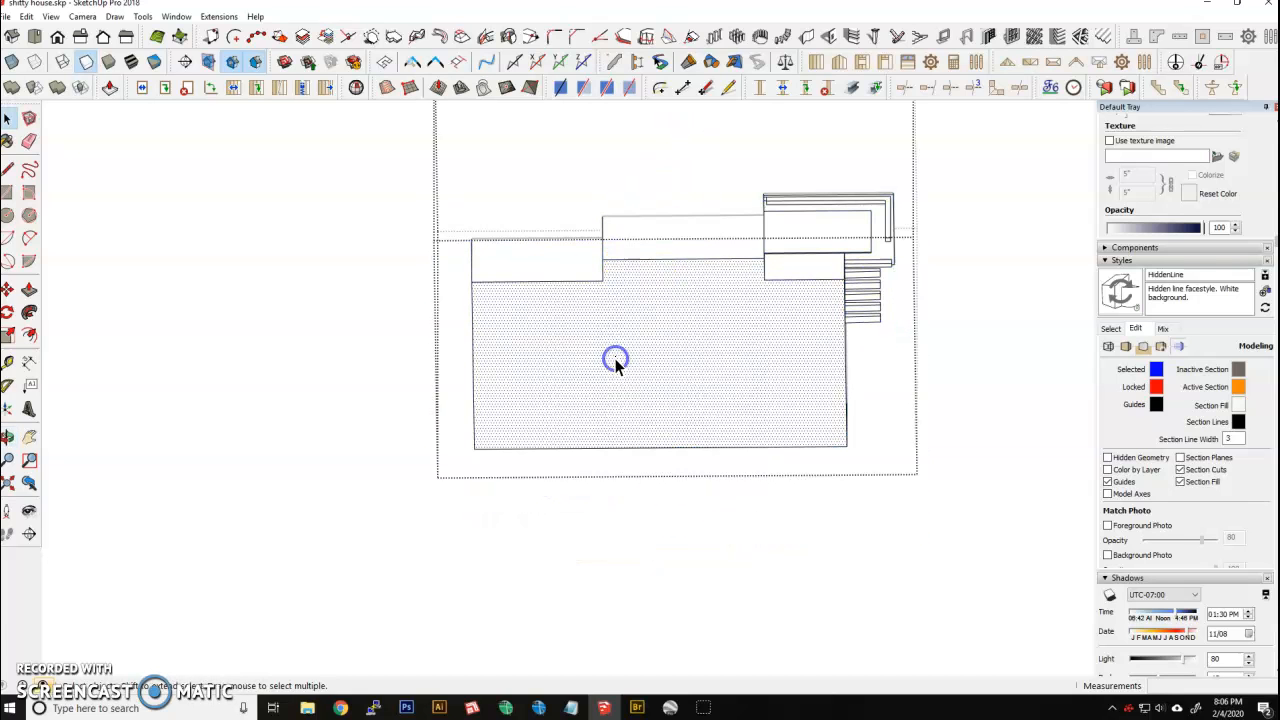
{"action": "key", "text": "r"}
{"action": "left_click", "coordinate": [482, 290]}
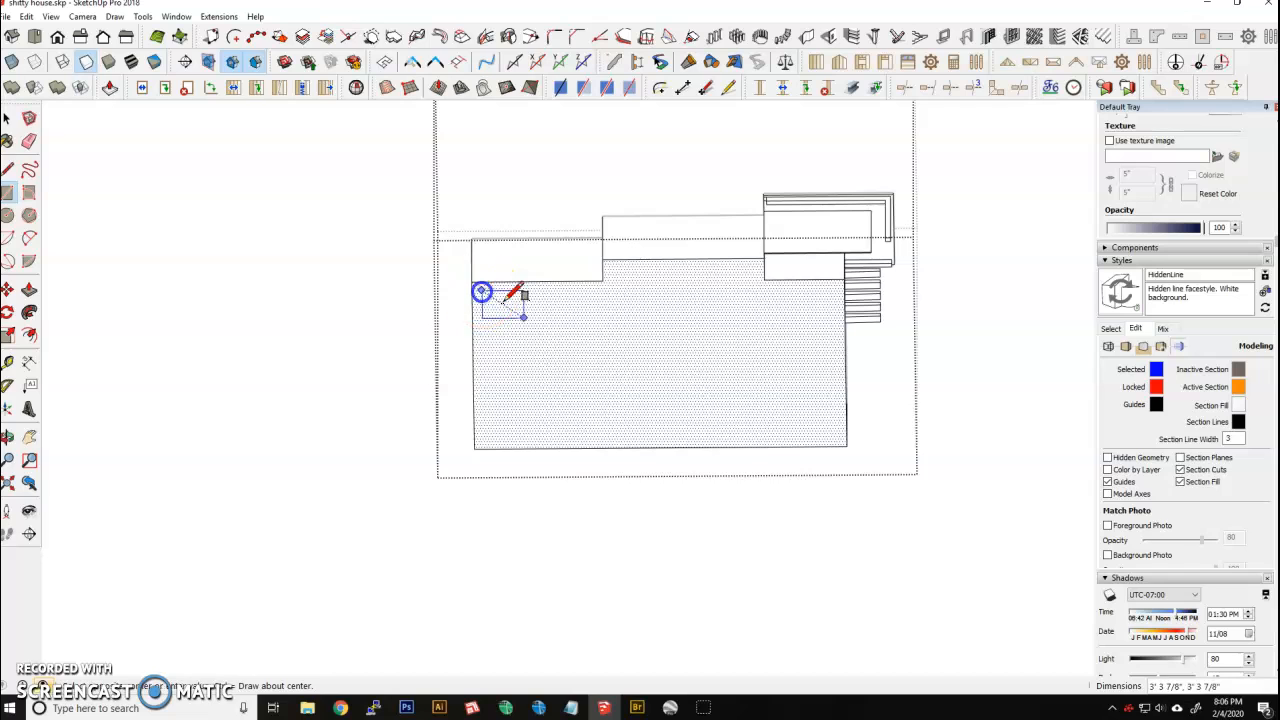
{"action": "left_click", "coordinate": [601, 399]}
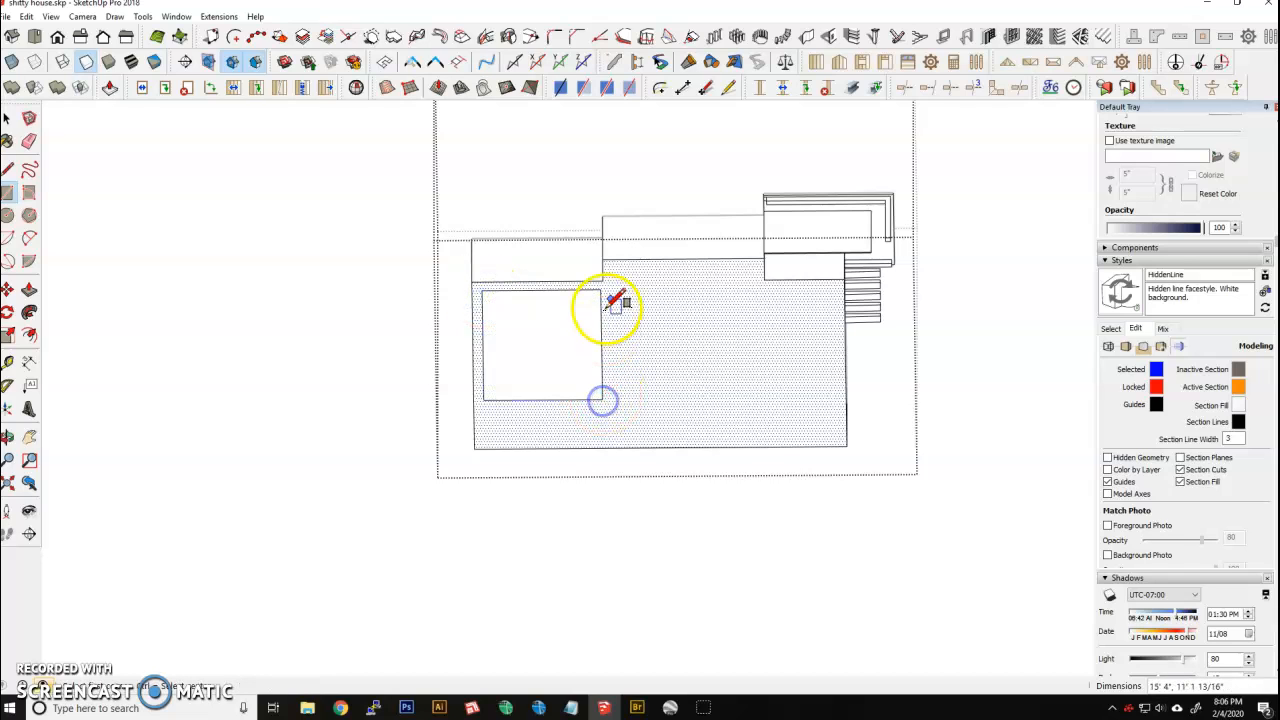
{"action": "left_click", "coordinate": [613, 266]}
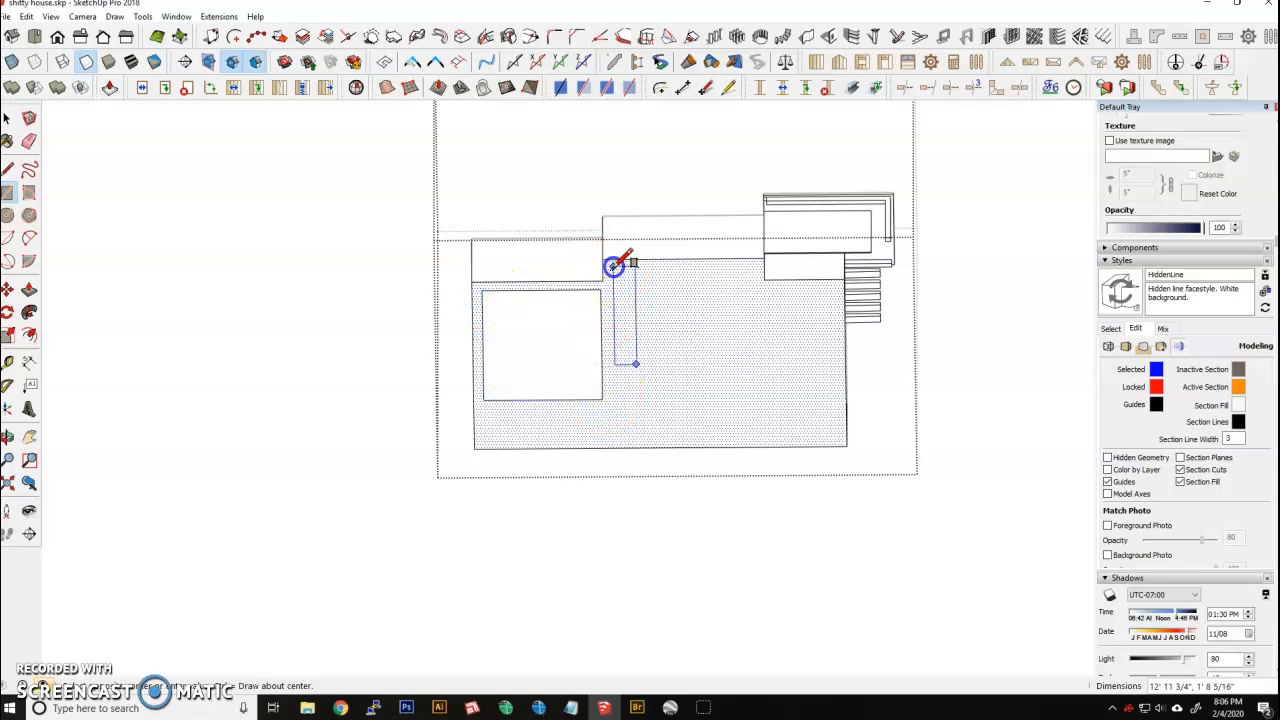
{"action": "left_click", "coordinate": [711, 396]}
{"action": "left_click", "coordinate": [716, 288]}
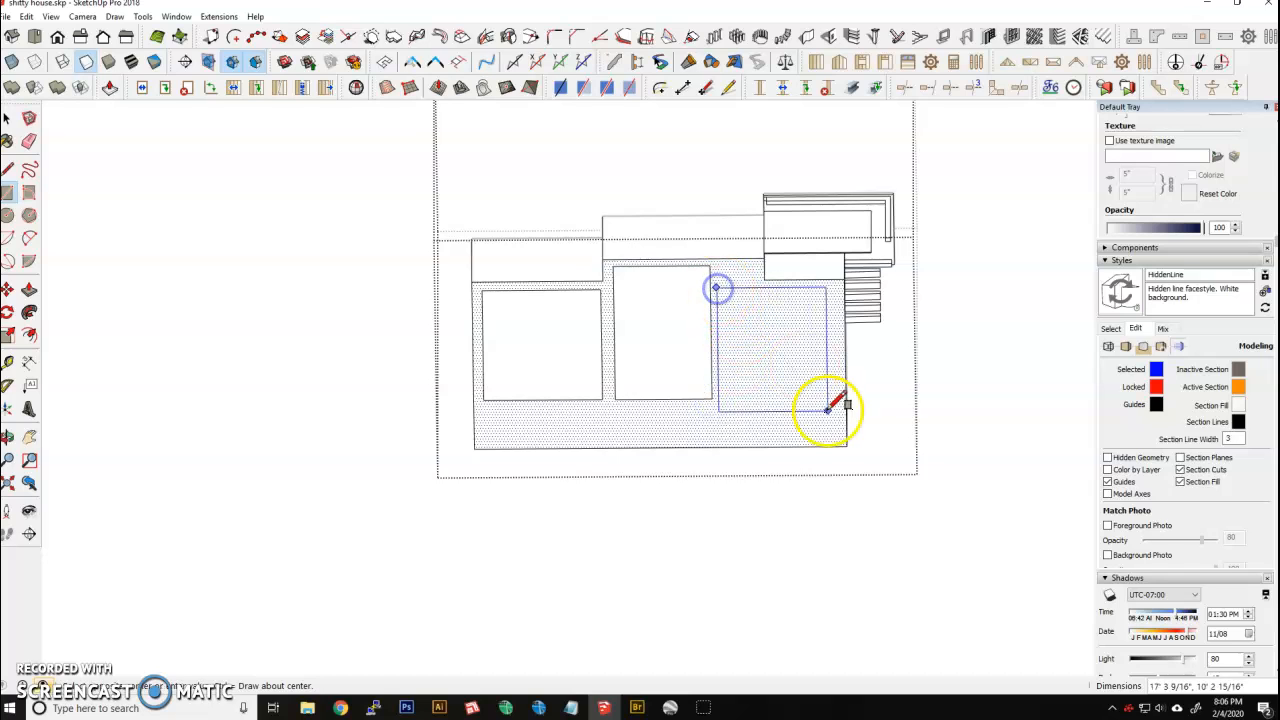
{"action": "left_click", "coordinate": [838, 417]}
{"action": "key", "text": "space"}
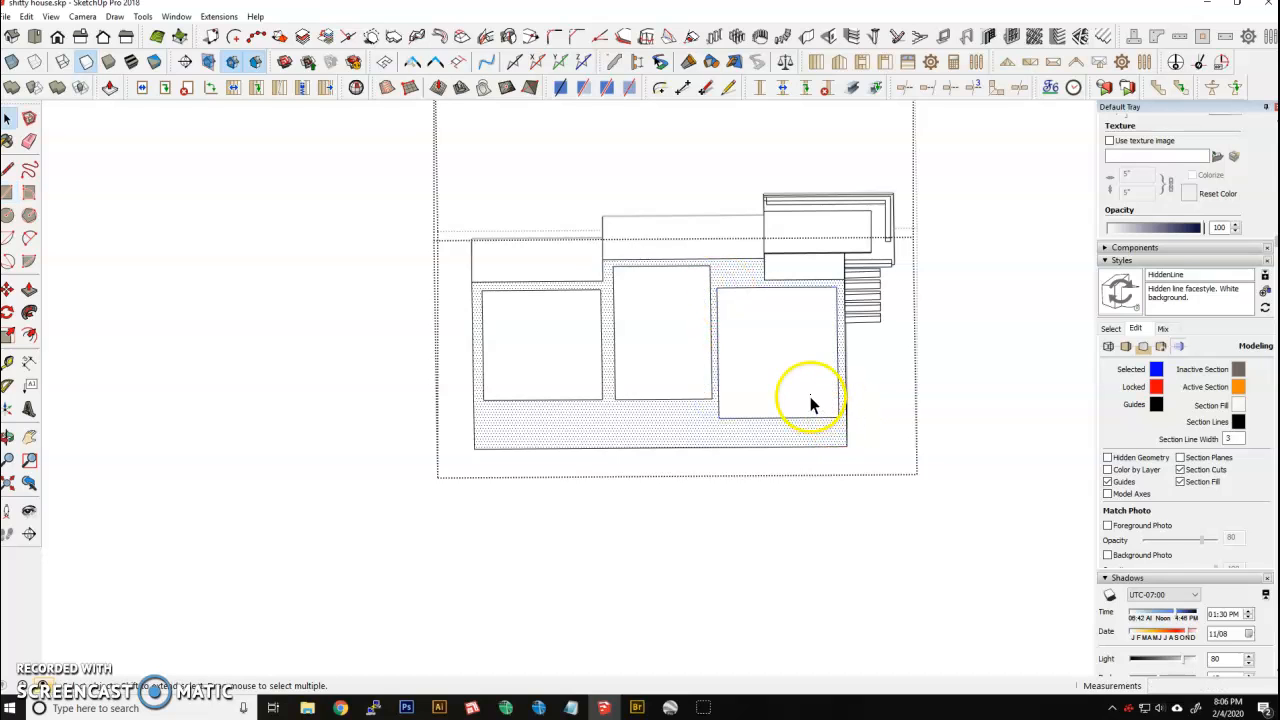
Push/Pull the three underside rectangles up into the house to hollow out rooms, and close the house group.
{"action": "left_click", "coordinate": [787, 359]}
{"action": "key", "text": "p"}
{"action": "left_click", "coordinate": [791, 360]}
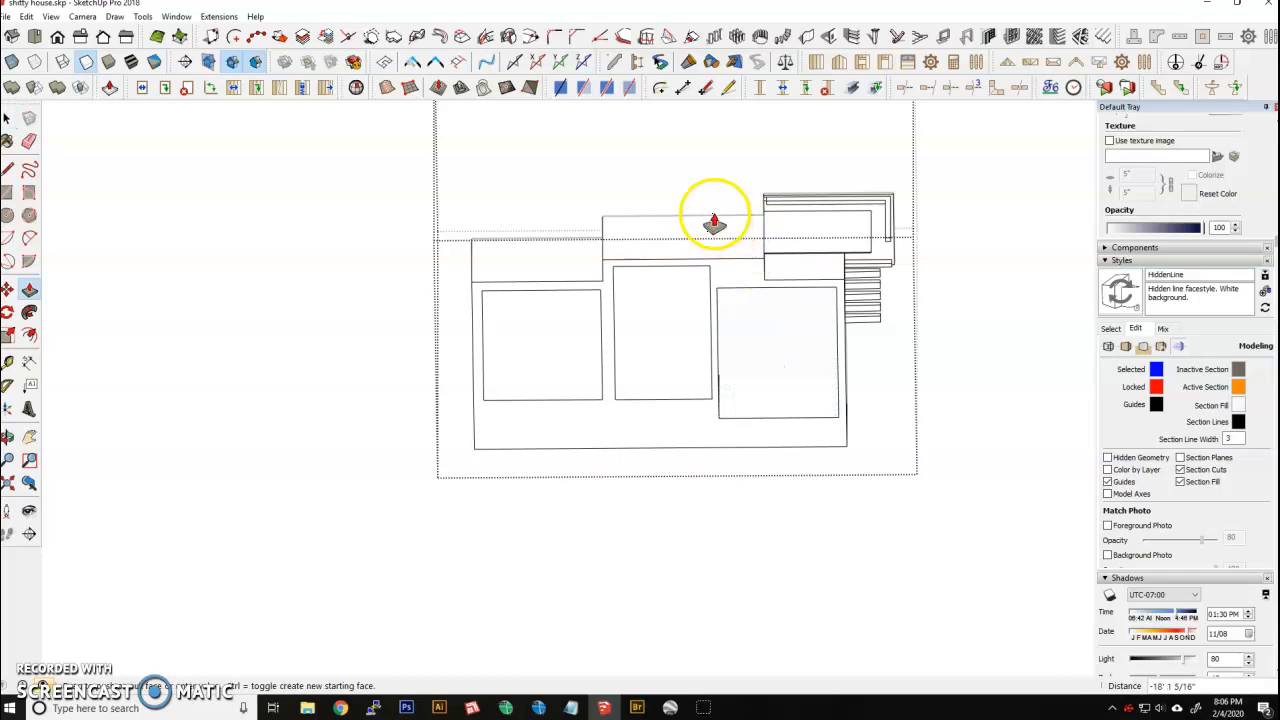
{"action": "left_click", "coordinate": [711, 221]}
{"action": "left_click", "coordinate": [681, 304]}
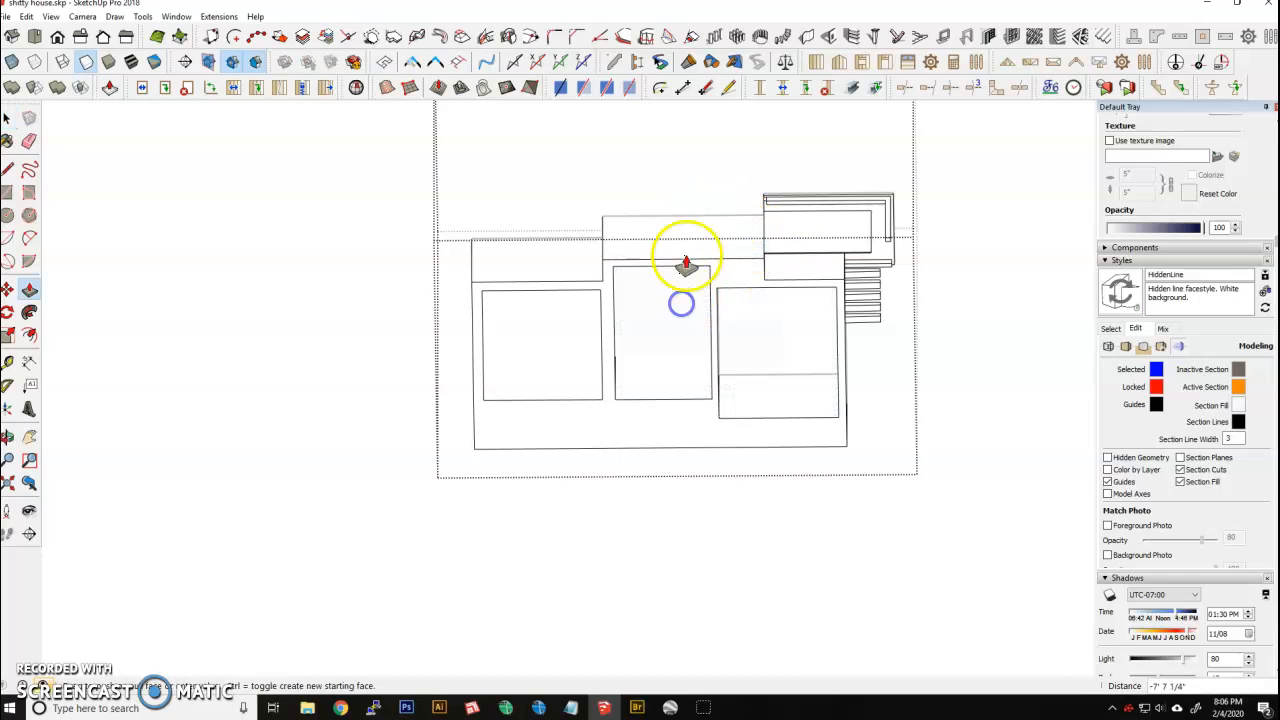
{"action": "left_click", "coordinate": [640, 226]}
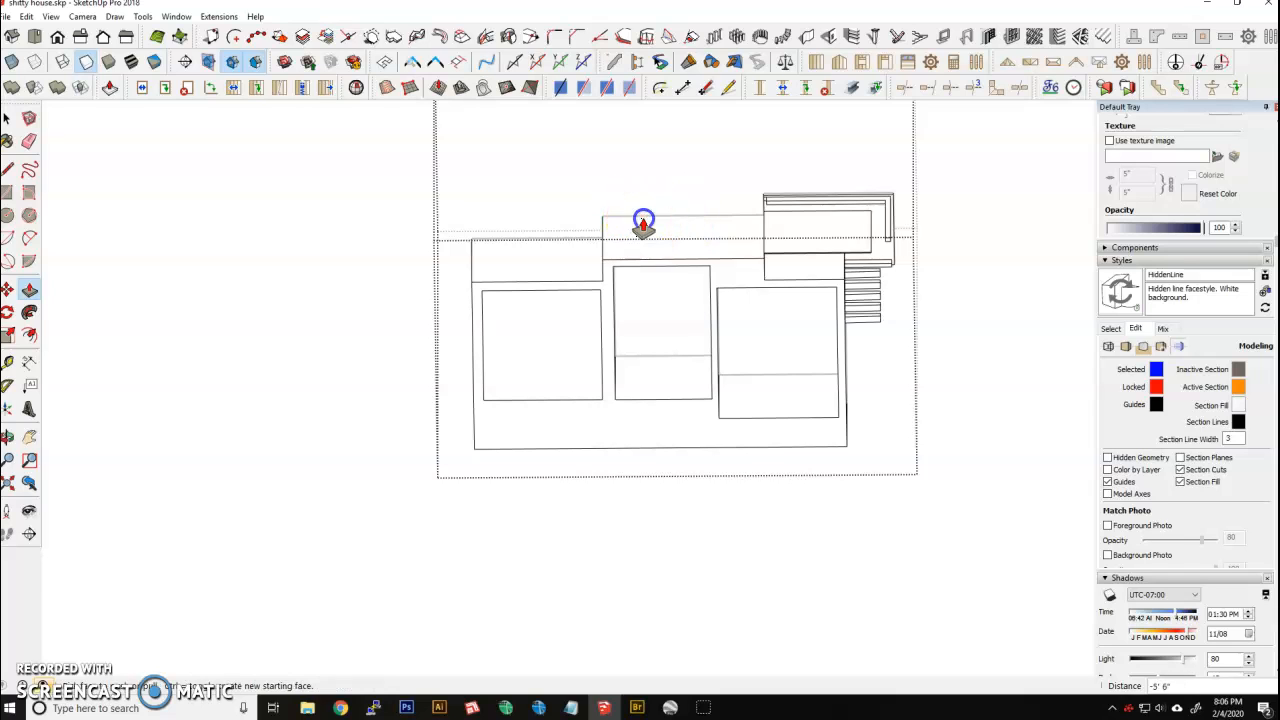
{"action": "left_click", "coordinate": [560, 313]}
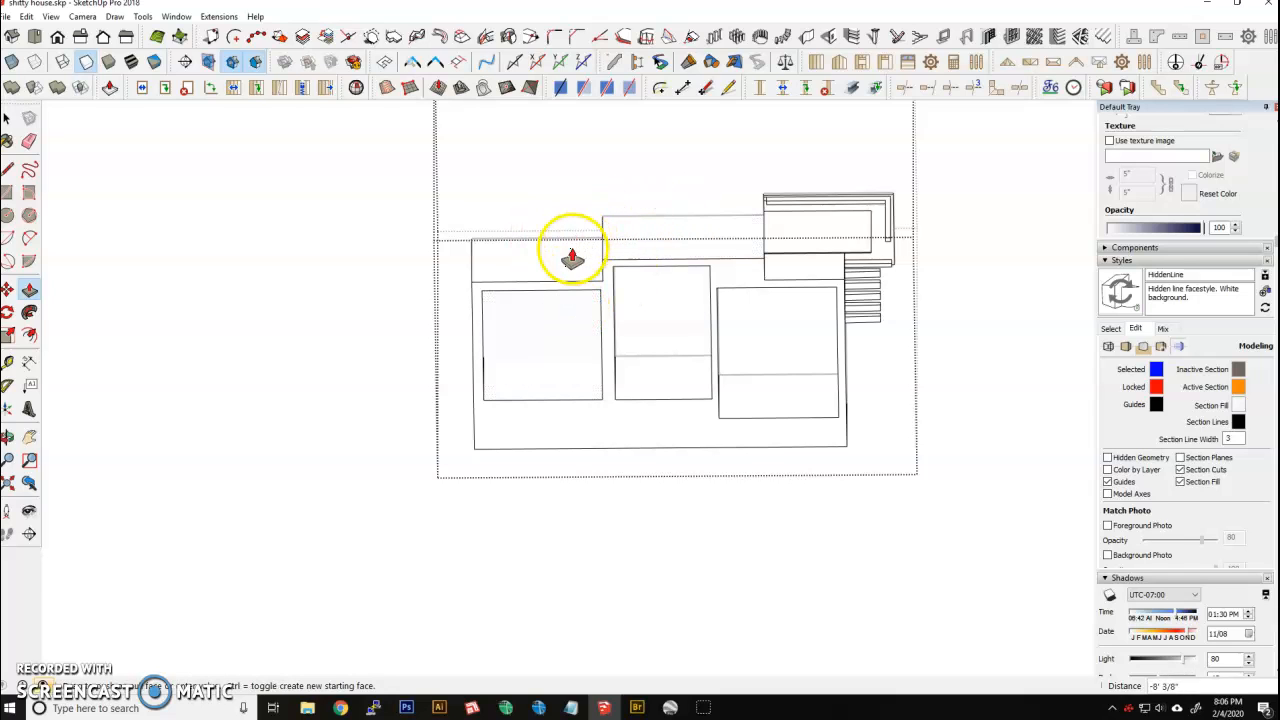
{"action": "left_click", "coordinate": [614, 218]}
{"action": "middle_click_drag", "start_coordinate": [639, 166], "coordinate": [700, 517]}
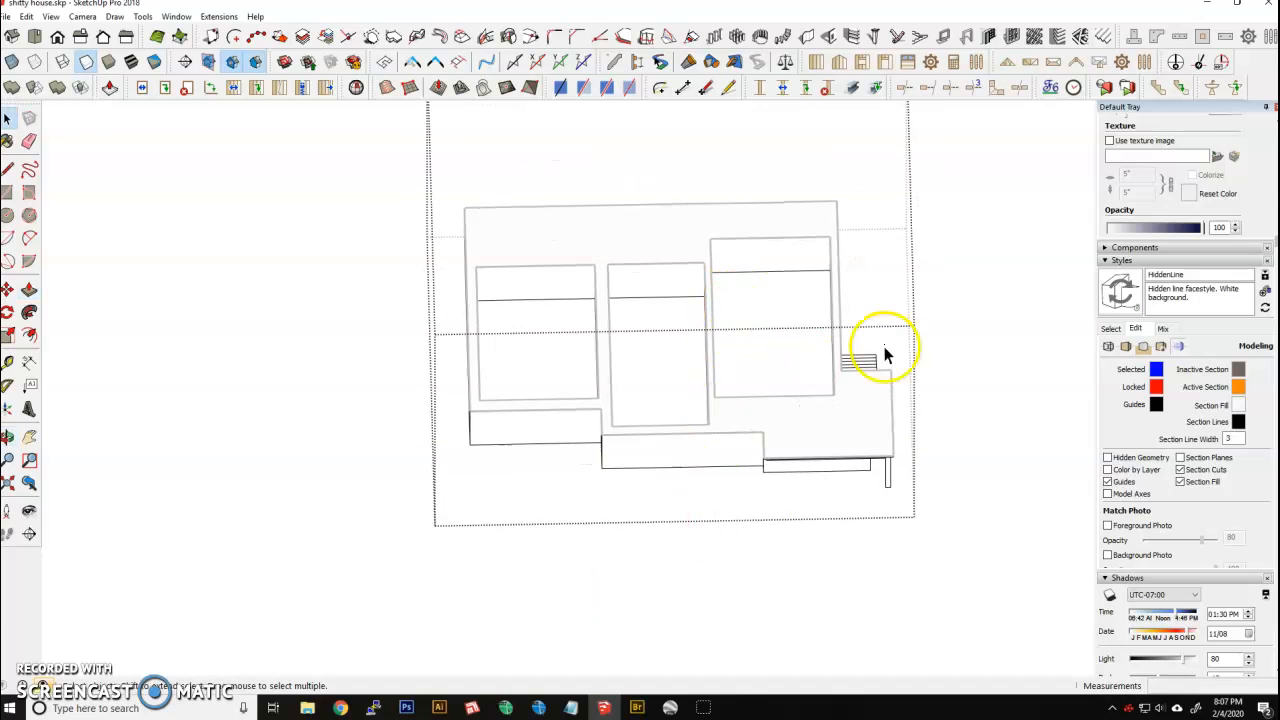
{"action": "left_click", "coordinate": [983, 338]}
{"action": "middle_click_drag", "start_coordinate": [774, 375], "coordinate": [1006, 209]}
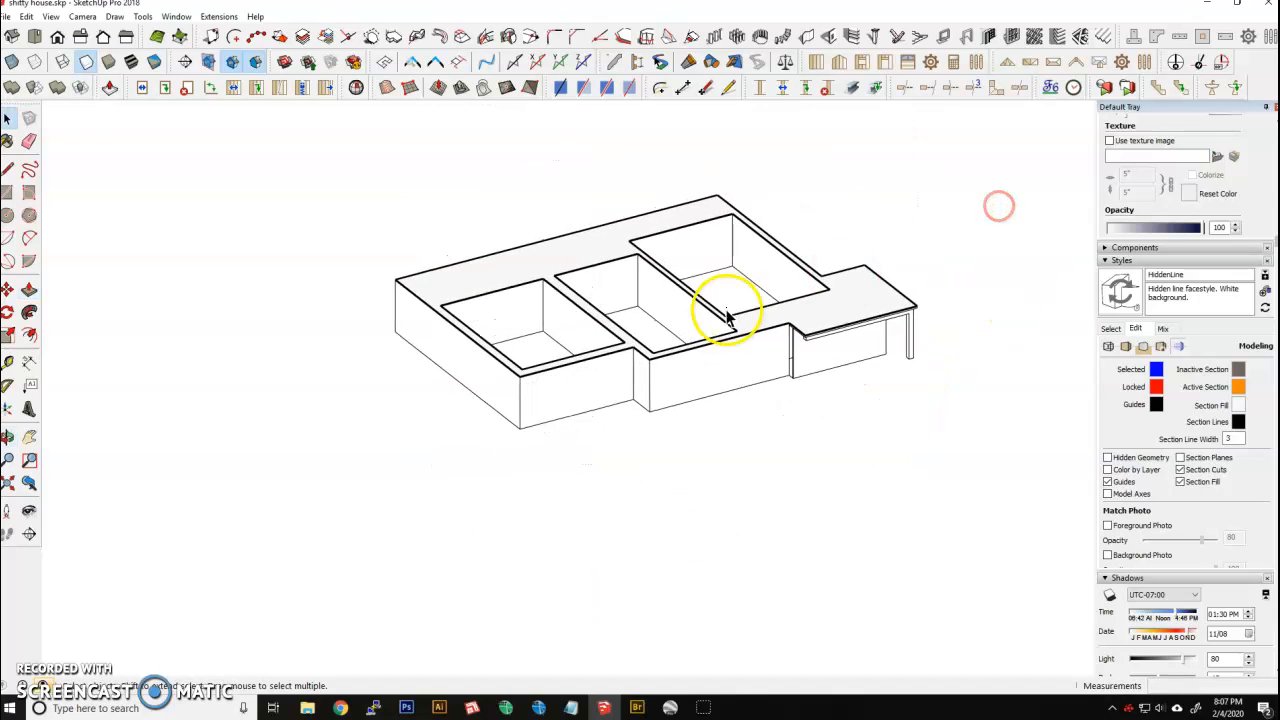
Select the horizontal section plane, toggle its active cut, and leave the cut switched off with the plane deselected.
{"action": "left_click", "coordinate": [535, 262]}
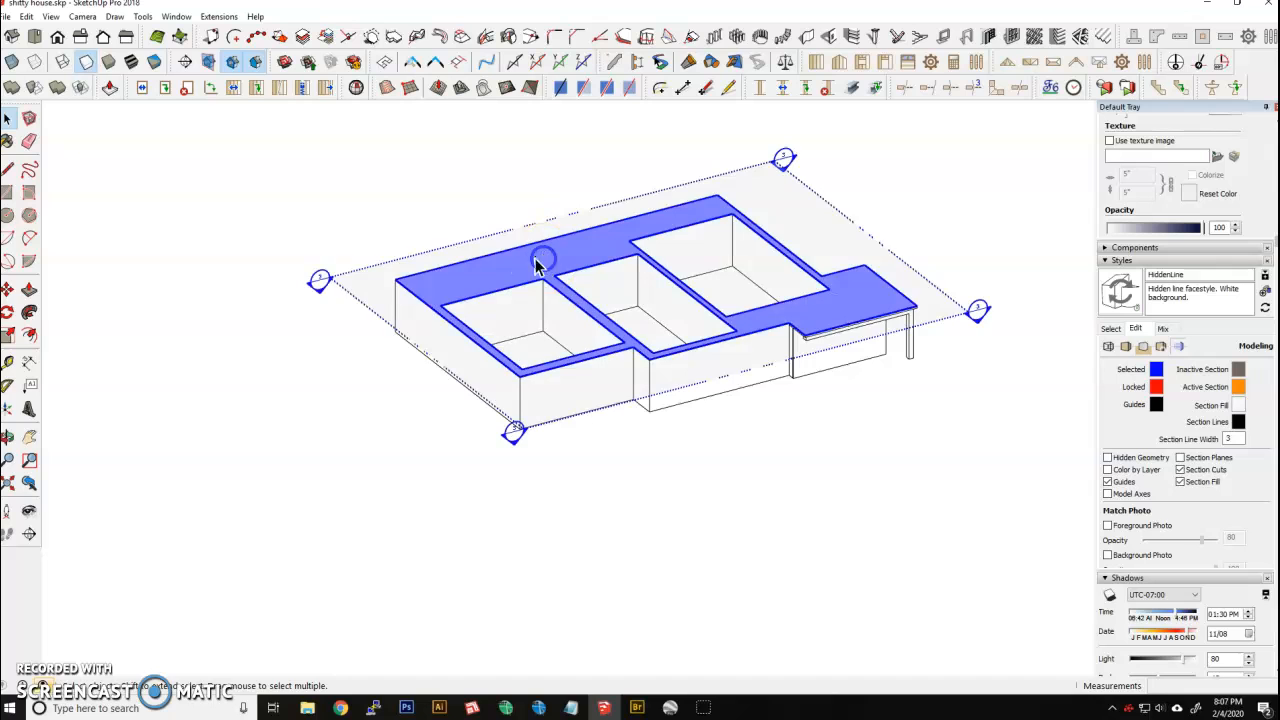
{"action": "left_click", "coordinate": [359, 218]}
{"action": "left_click", "coordinate": [437, 275]}
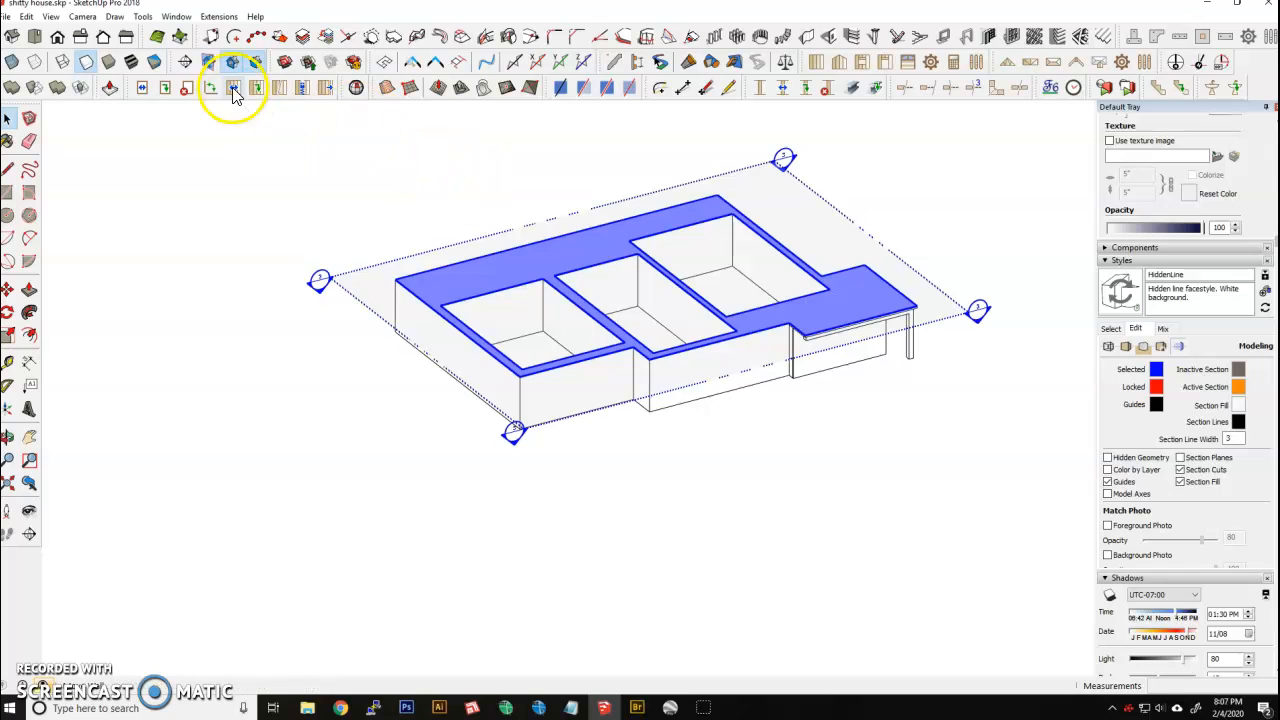
{"action": "double_click", "coordinate": [364, 295]}
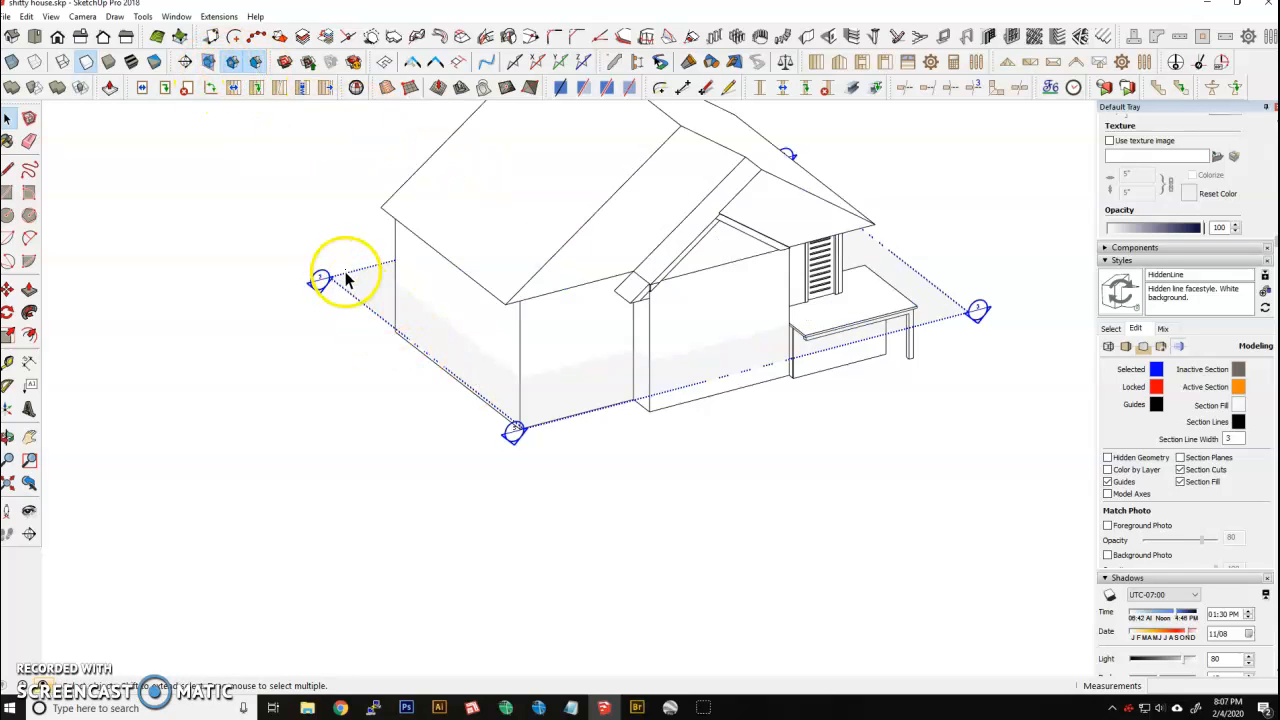
{"action": "double_click", "coordinate": [348, 284]}
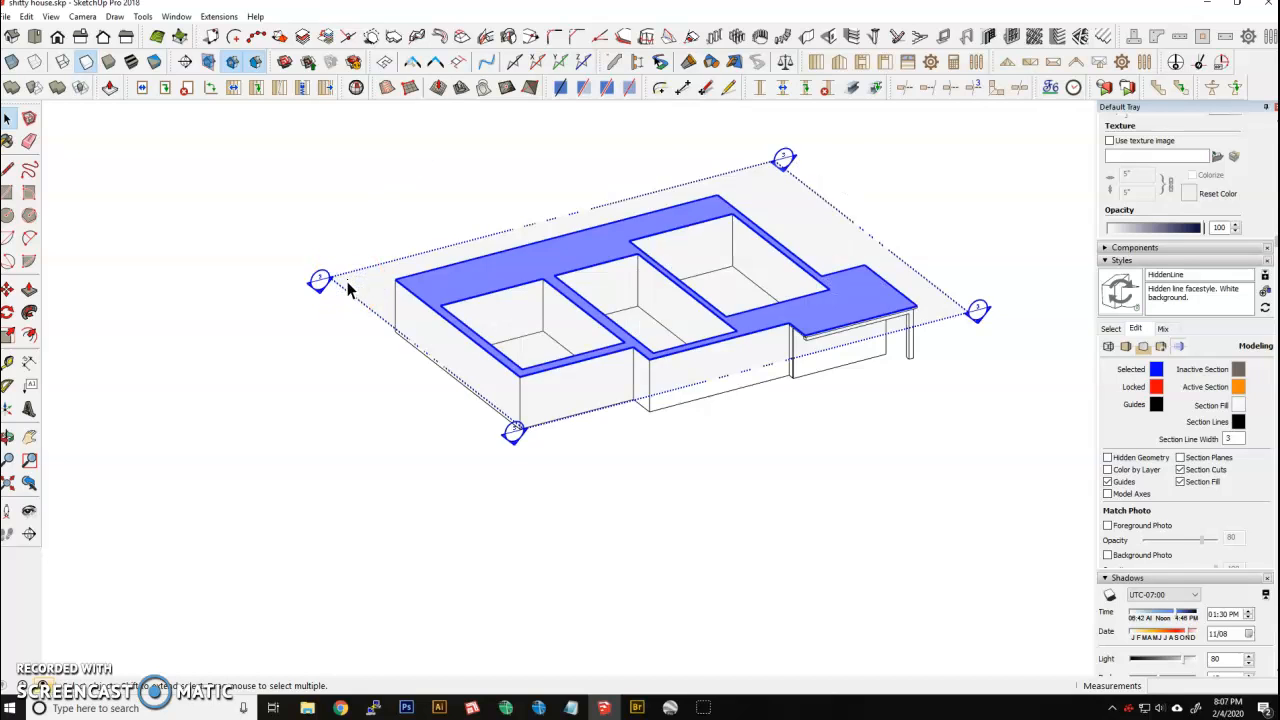
{"action": "double_click", "coordinate": [348, 288]}
{"action": "left_click", "coordinate": [326, 248]}
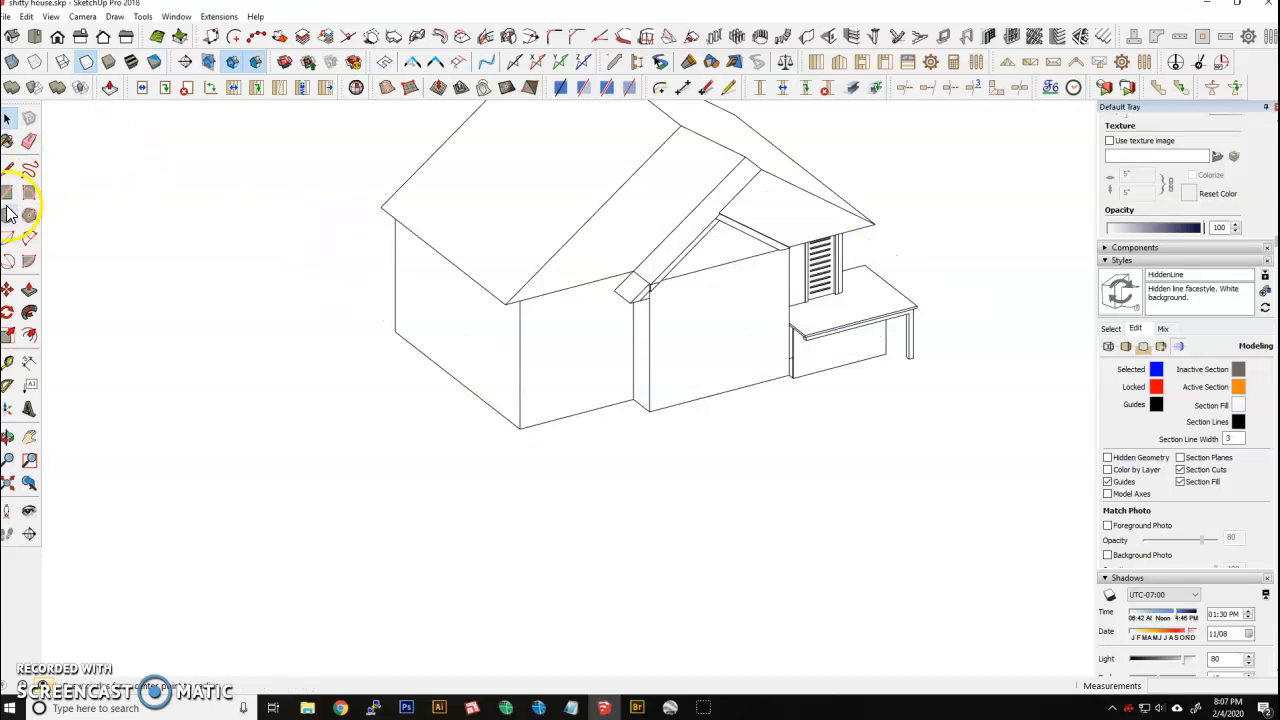
Place a new vertical section plane with the default name on the side wall of the house.
{"action": "left_click", "coordinate": [186, 62]}
{"action": "left_click", "coordinate": [515, 350]}
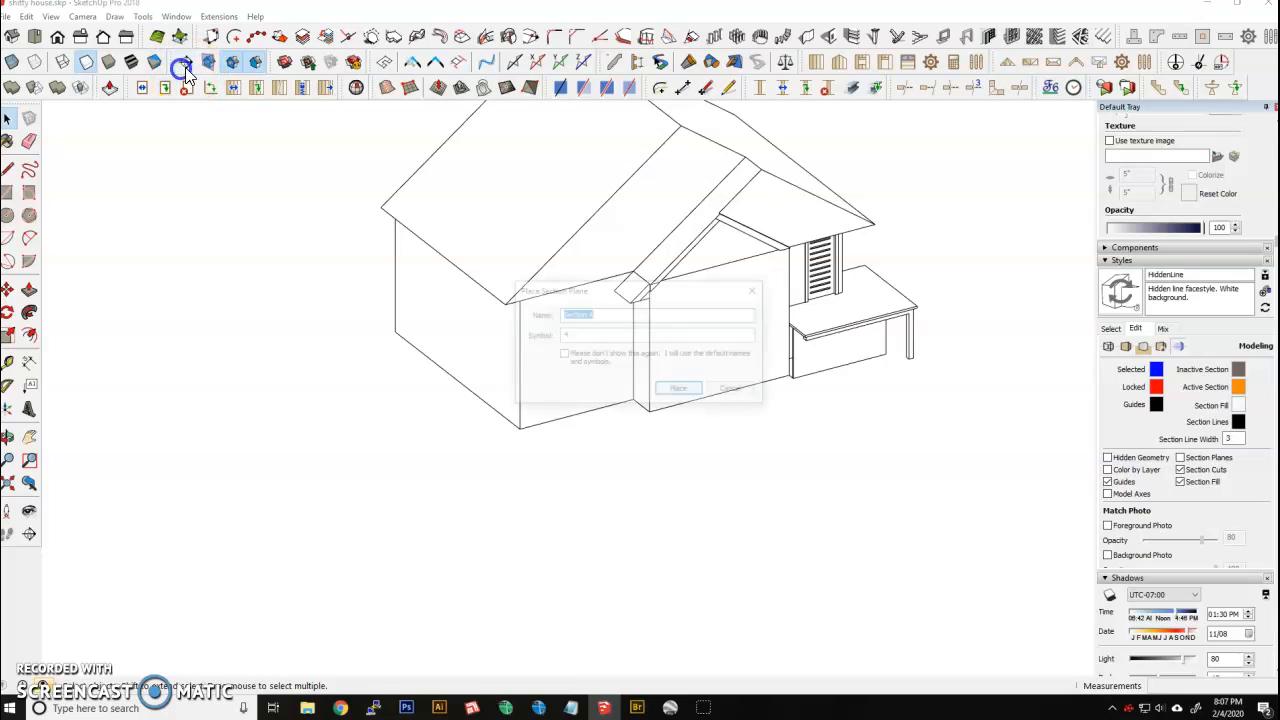
{"action": "left_click", "coordinate": [680, 389]}
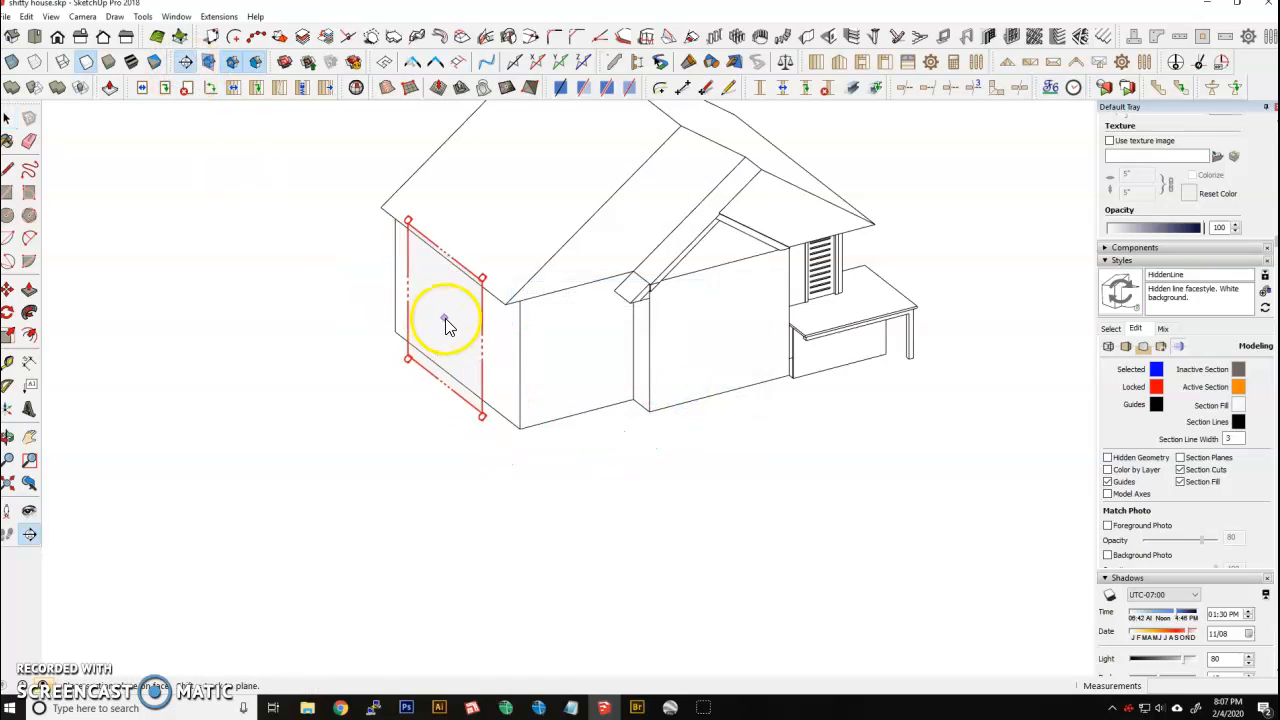
{"action": "left_click", "coordinate": [445, 325]}
Move the new vertical section plane about 9' into the house so that it cuts through the first room, and deselect it.
{"action": "left_click", "coordinate": [532, 153]}
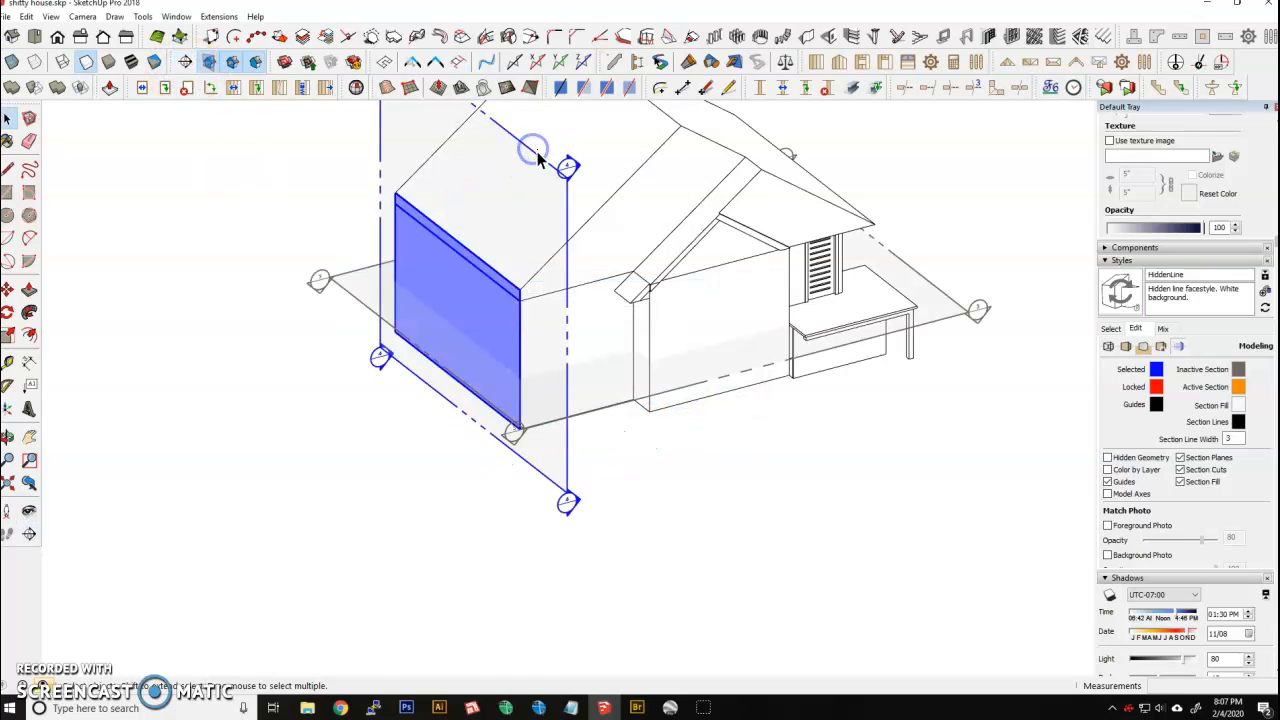
{"action": "key", "text": "m"}
{"action": "left_click_drag", "start_coordinate": [546, 150], "coordinate": [633, 150]}
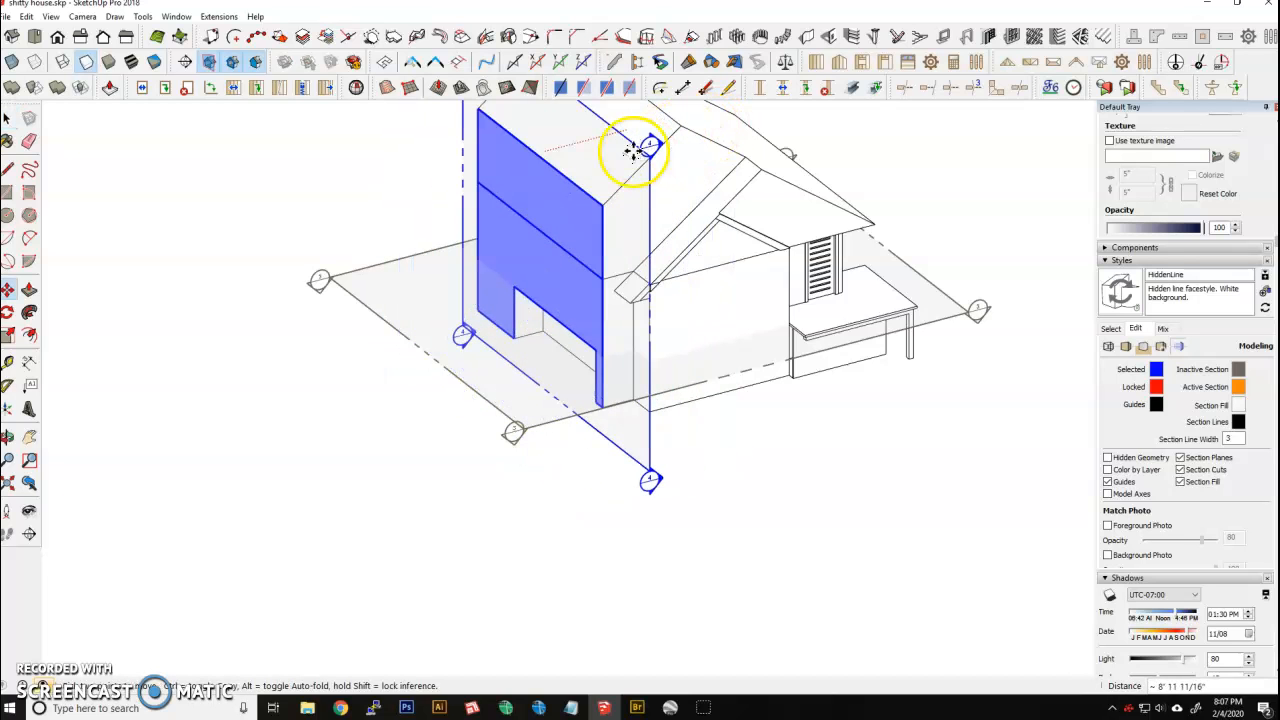
{"action": "key", "text": "space"}
{"action": "left_click", "coordinate": [364, 185]}
Switch to the standard Left view facing the section cut and turn off the display of section planes.
{"action": "middle_click_drag", "start_coordinate": [368, 305], "coordinate": [742, 198]}
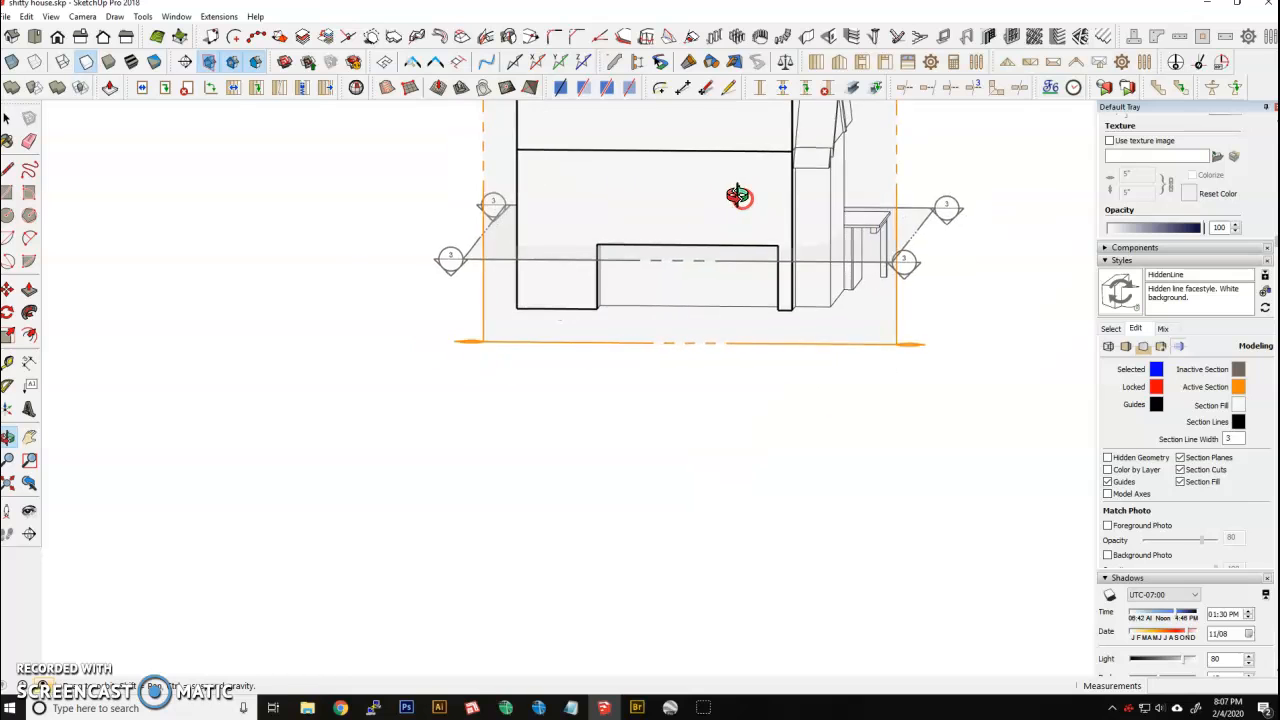
{"action": "scroll", "coordinate": [585, 235], "scroll_direction": "down", "scroll_amount": 2}
{"action": "scroll", "coordinate": [480, 350], "scroll_direction": "down", "scroll_amount": 3}
{"action": "scroll", "coordinate": [540, 255], "scroll_direction": "up", "scroll_amount": 3}
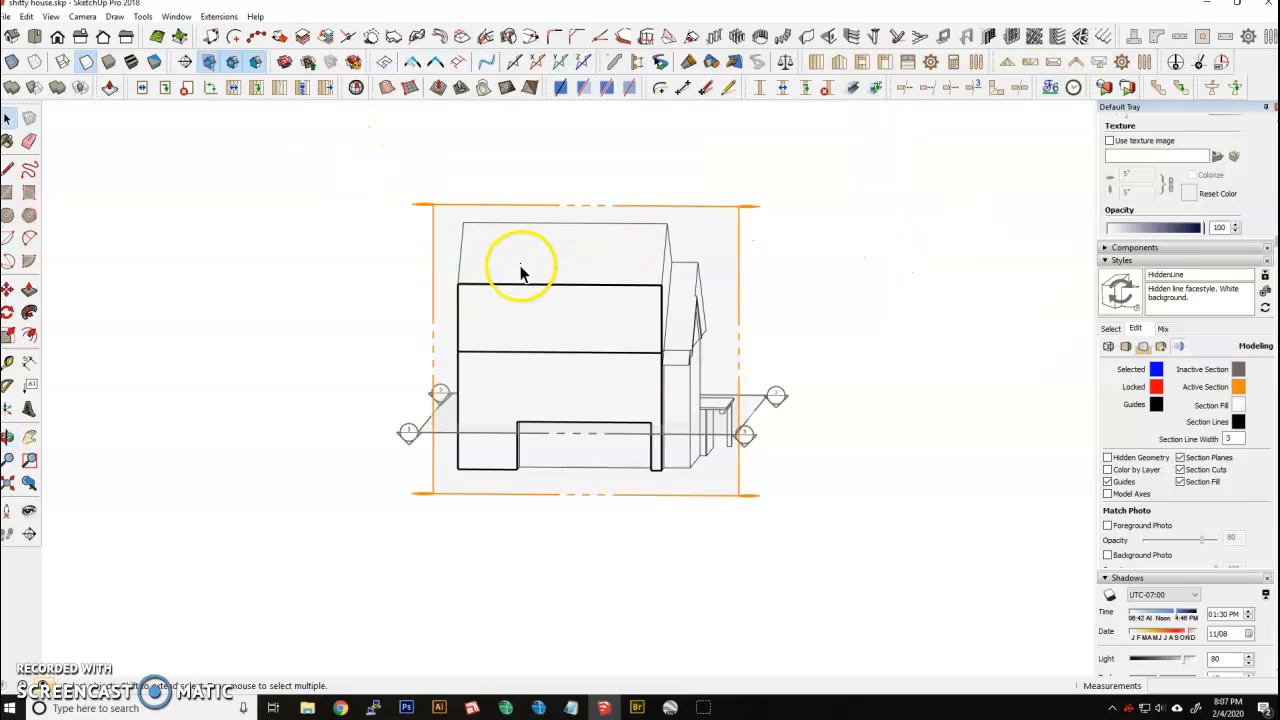
{"action": "left_click", "coordinate": [80, 37]}
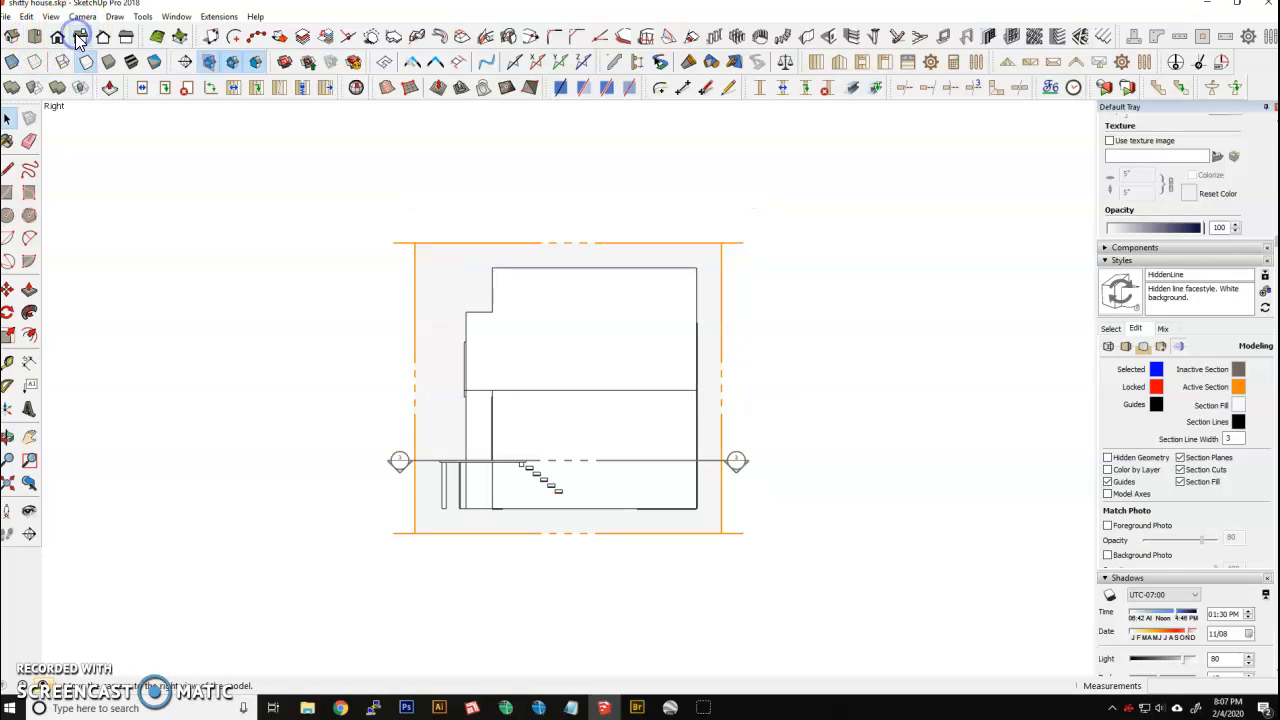
{"action": "left_click", "coordinate": [125, 37]}
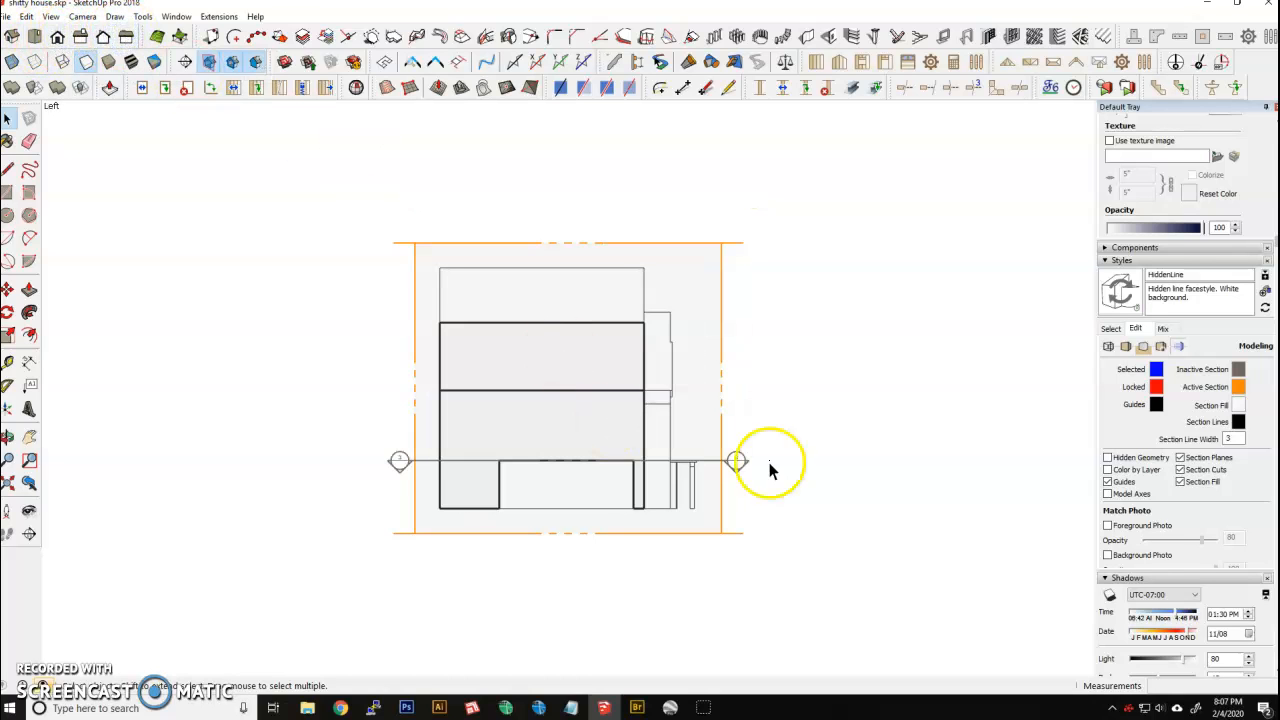
{"action": "left_click", "coordinate": [214, 63]}
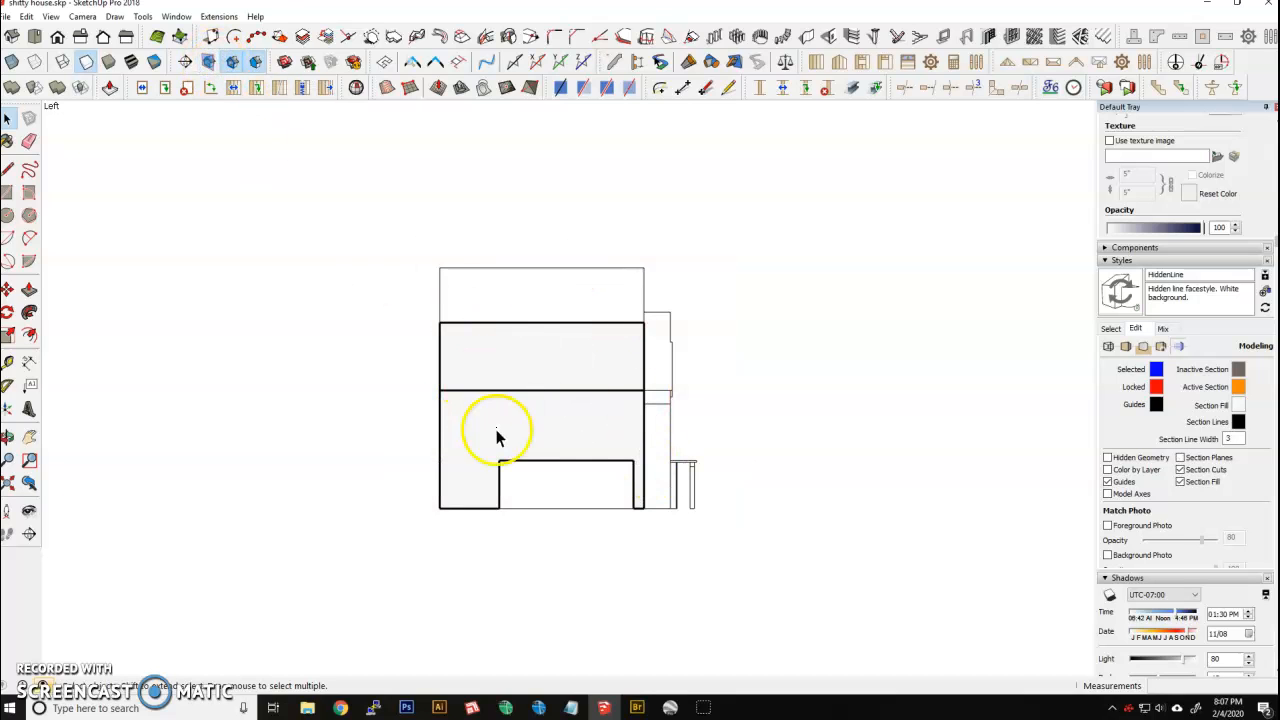
Create a scene from the left section view, saving the style changes as a new style.
{"action": "scroll", "coordinate": [1200, 485], "scroll_direction": "down", "scroll_amount": 5}
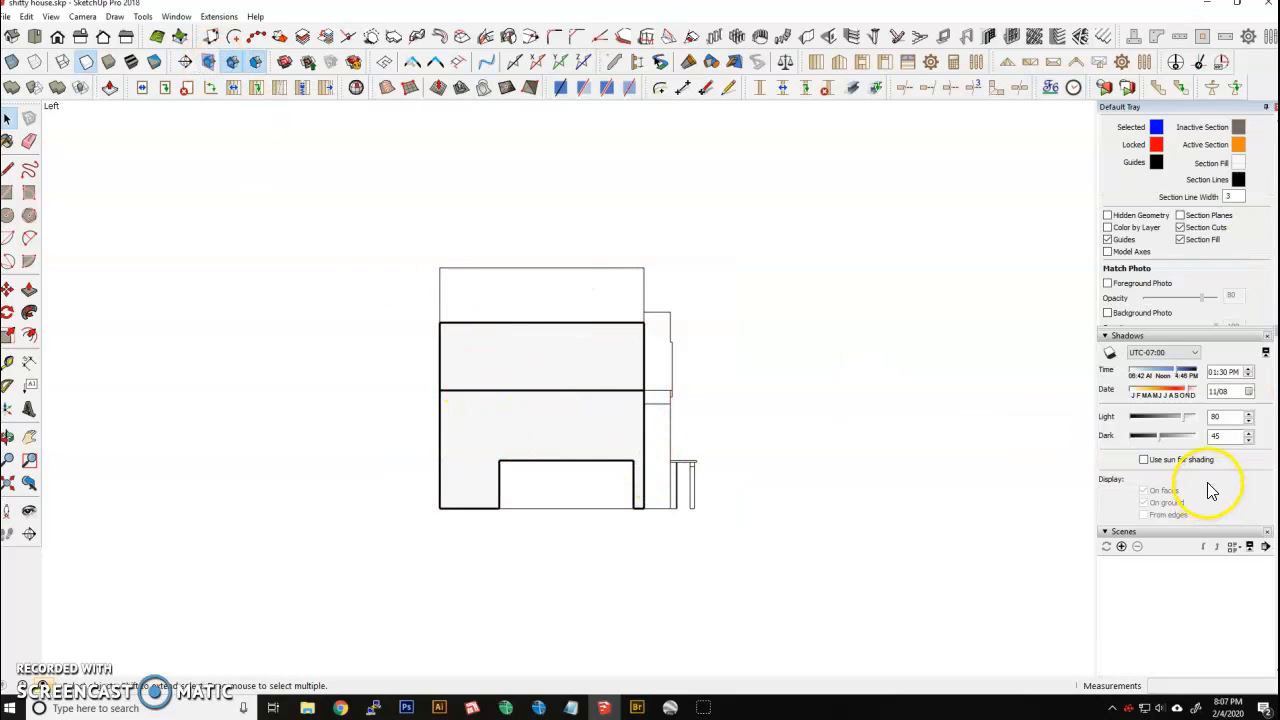
{"action": "left_click", "coordinate": [1121, 547]}
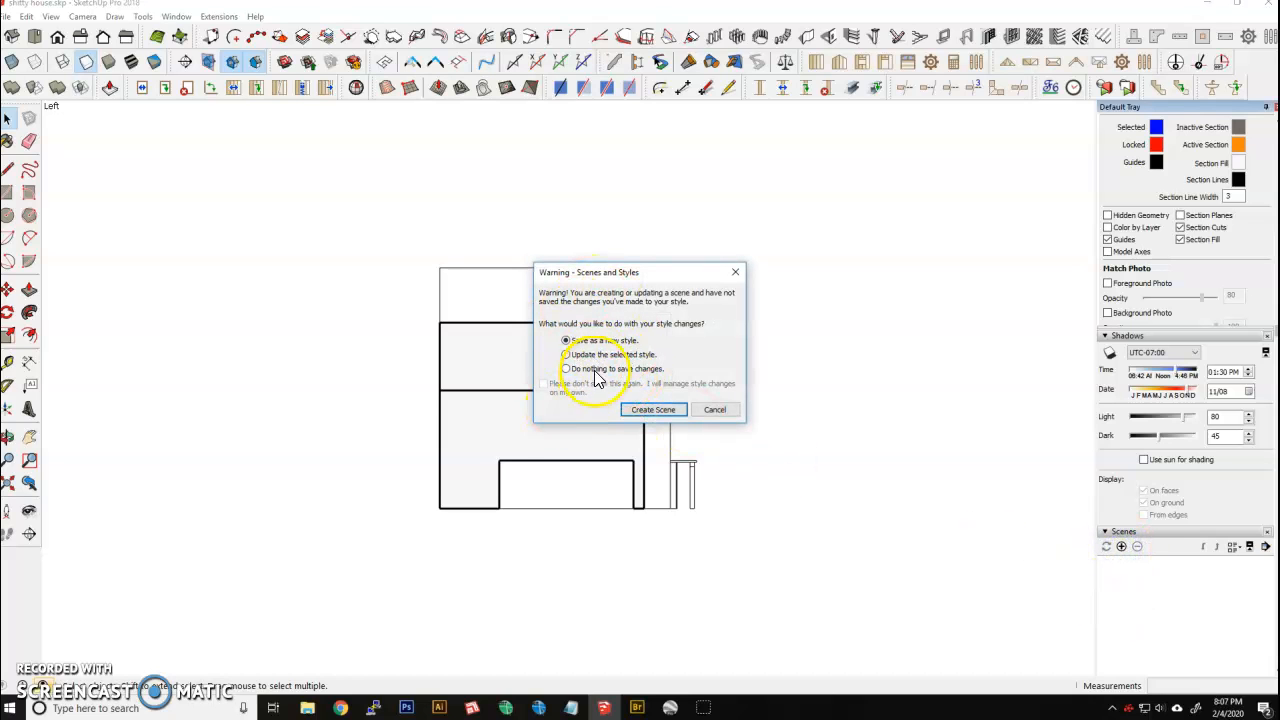
{"action": "left_click", "coordinate": [634, 415]}
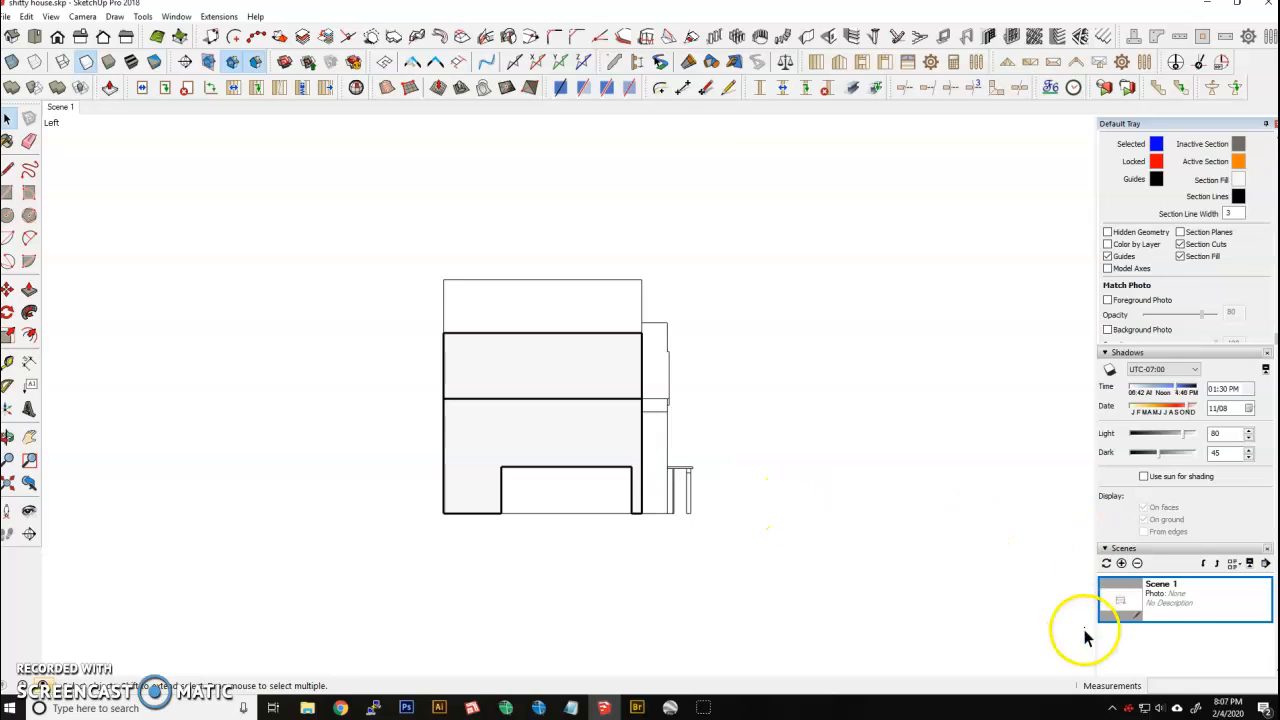
{"action": "scroll", "coordinate": [1165, 630], "scroll_direction": "down", "scroll_amount": 3}
{"action": "left_click", "coordinate": [1168, 484]}
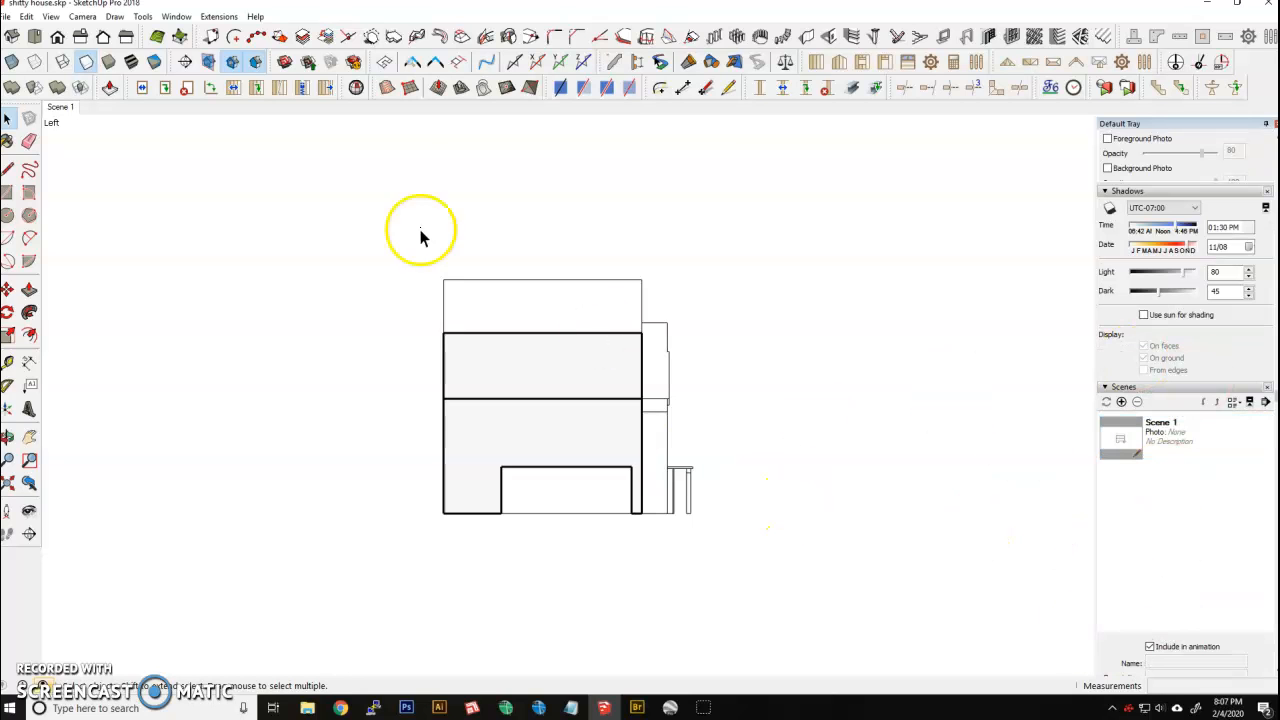
{"action": "middle_click_drag", "start_coordinate": [489, 279], "coordinate": [300, 443]}
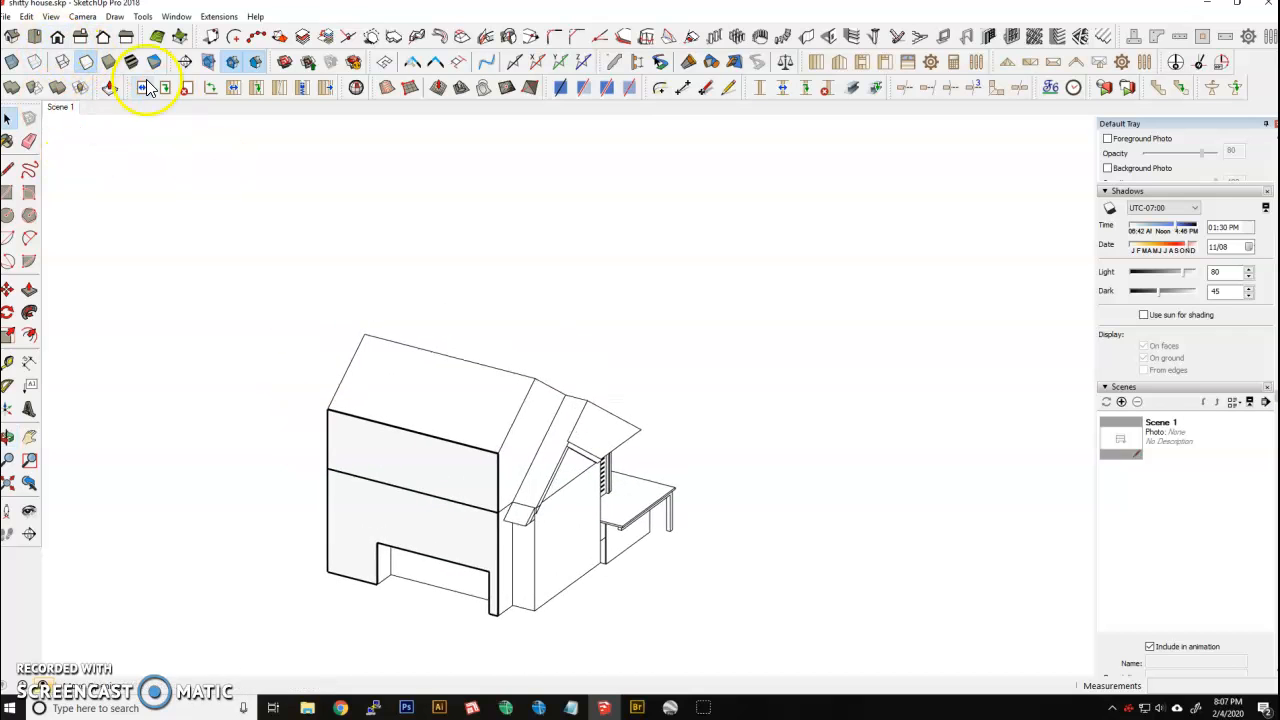
Show the section planes and make the horizontal plane through the house the active section cut, leaving it deselected.
{"action": "left_click", "coordinate": [207, 62]}
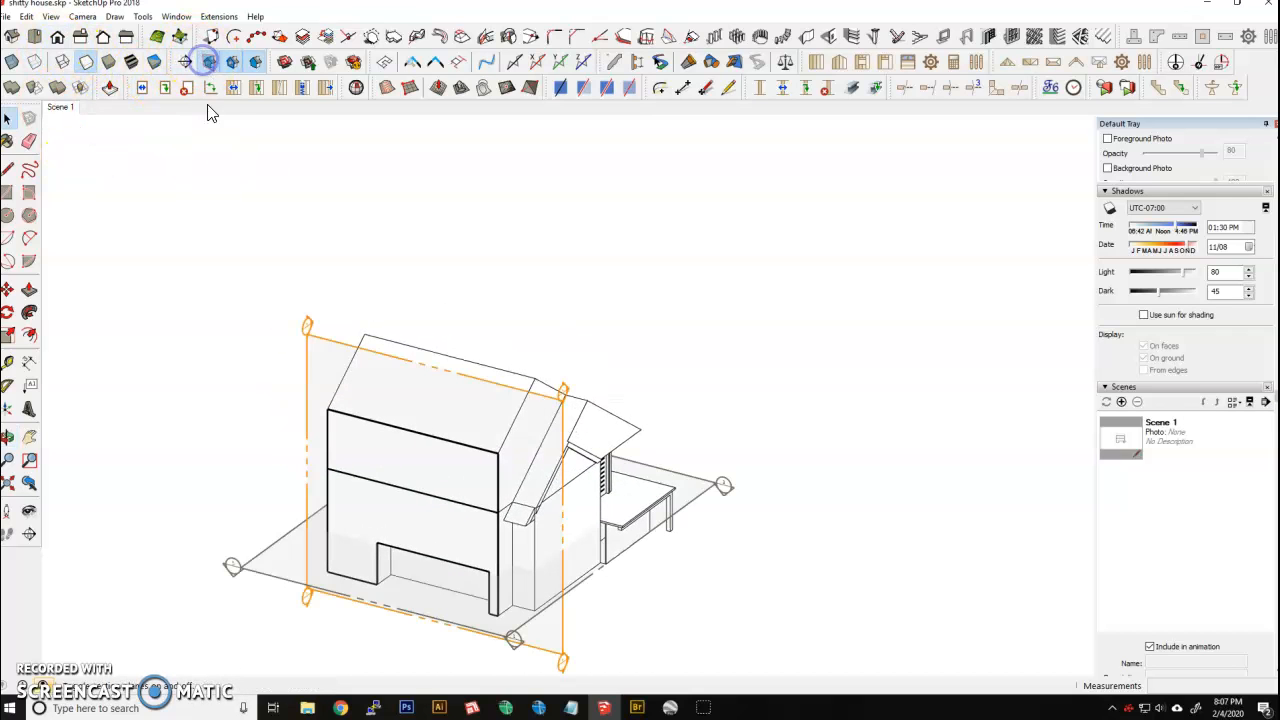
{"action": "left_click", "coordinate": [700, 490]}
{"action": "left_click", "coordinate": [697, 357]}
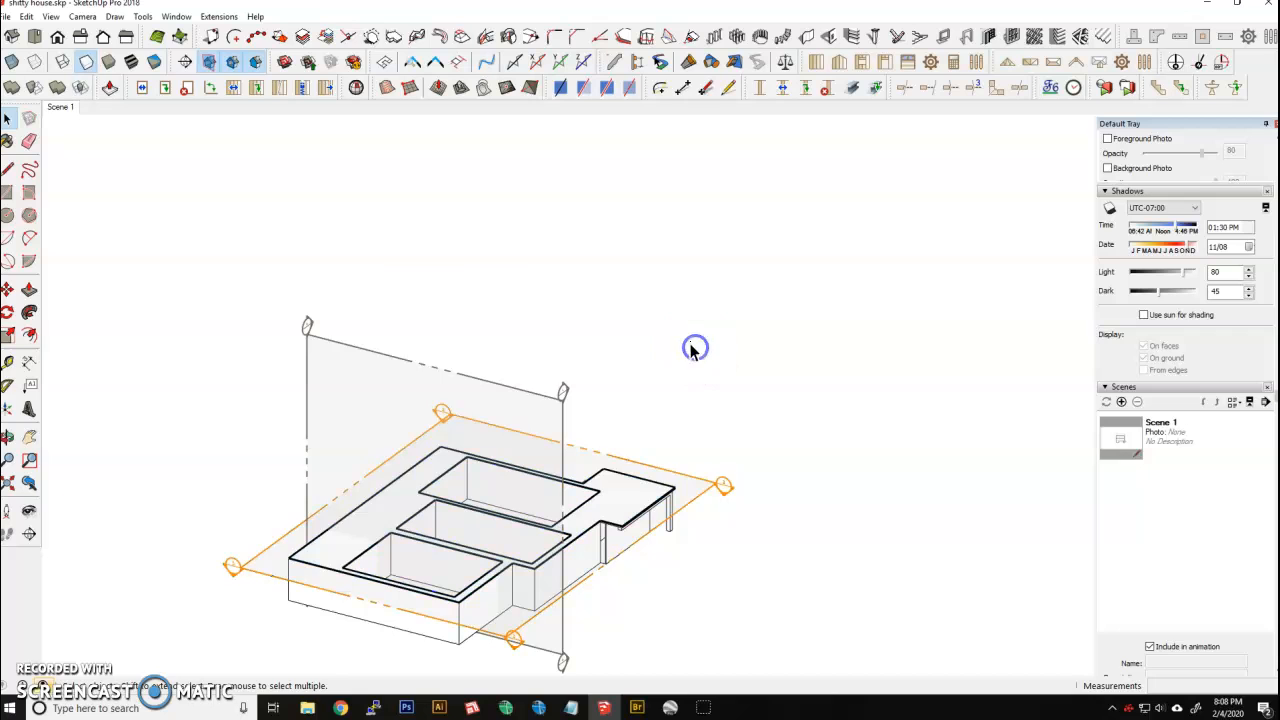
Hide the section planes, switch to the standard Top view and create a scene from this floor plan view.
{"action": "left_click", "coordinate": [208, 62]}
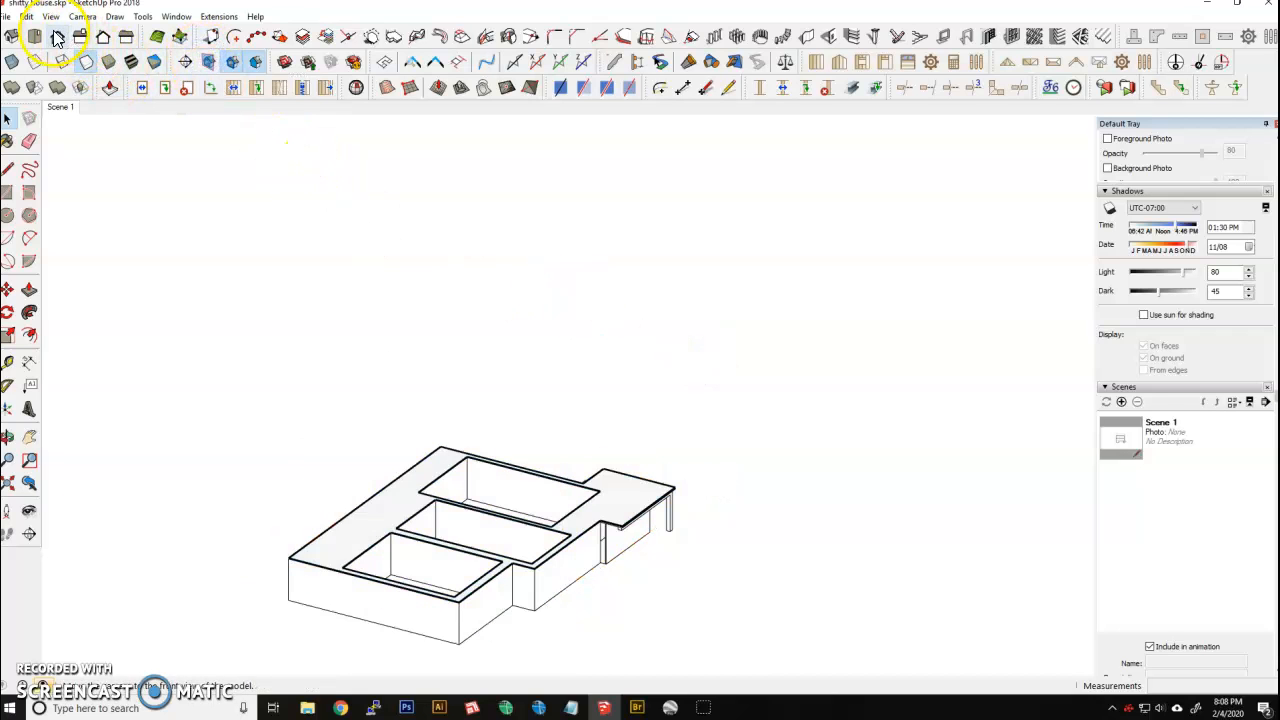
{"action": "left_click", "coordinate": [86, 62]}
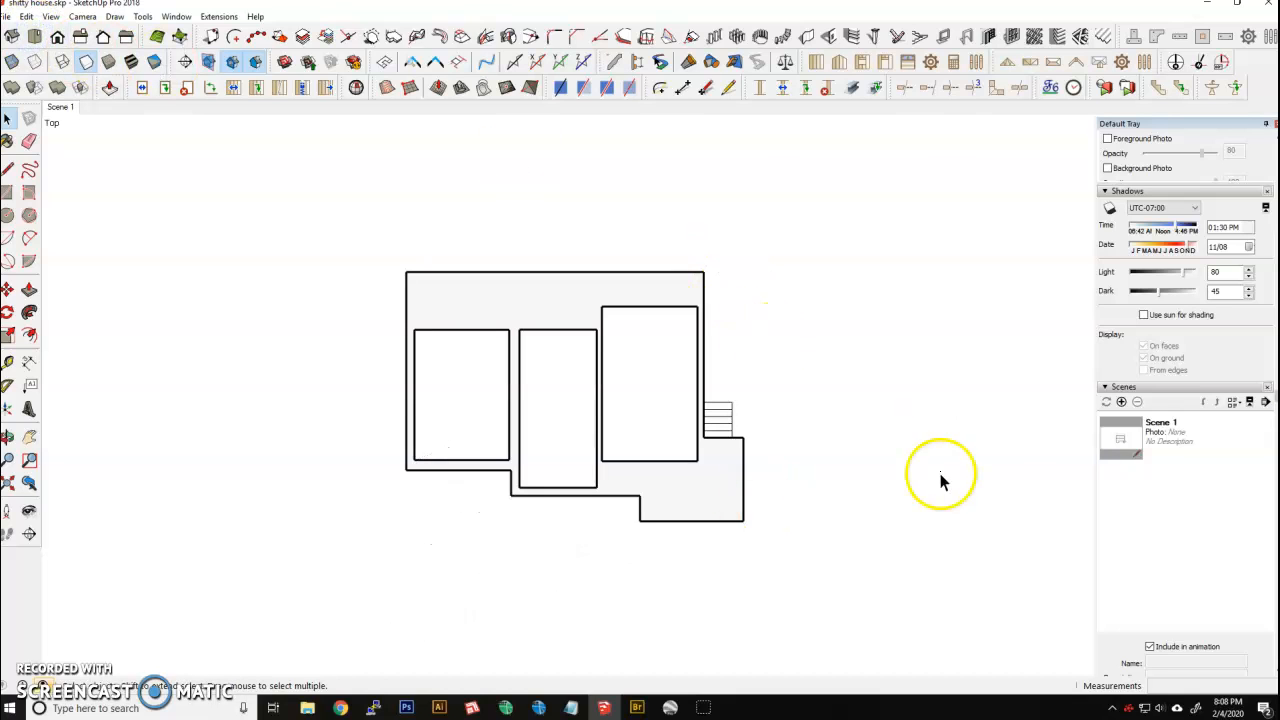
{"action": "left_click", "coordinate": [1124, 403]}
{"action": "left_click", "coordinate": [1137, 554]}
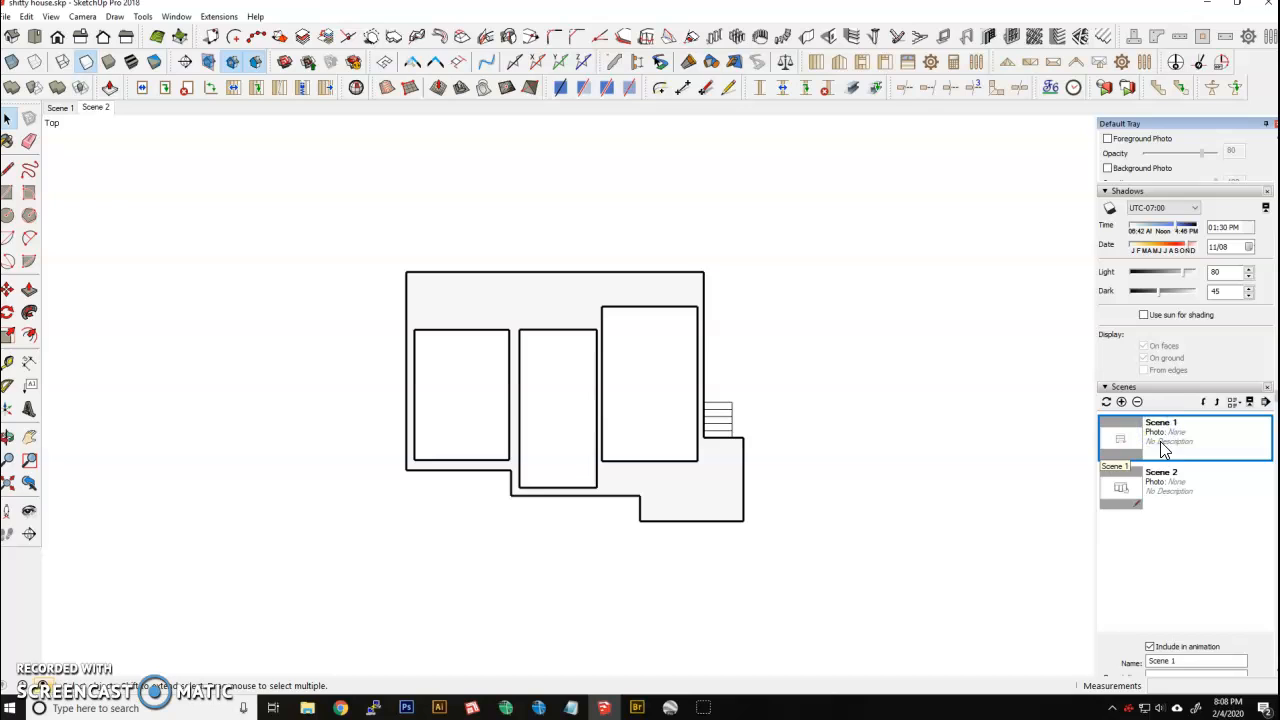
Rename the new floor plan scene as "floor plpan".
{"action": "scroll", "coordinate": [1160, 441], "scroll_direction": "down", "scroll_amount": 3}
{"action": "left_click_drag", "start_coordinate": [1182, 498], "coordinate": [1135, 507]}
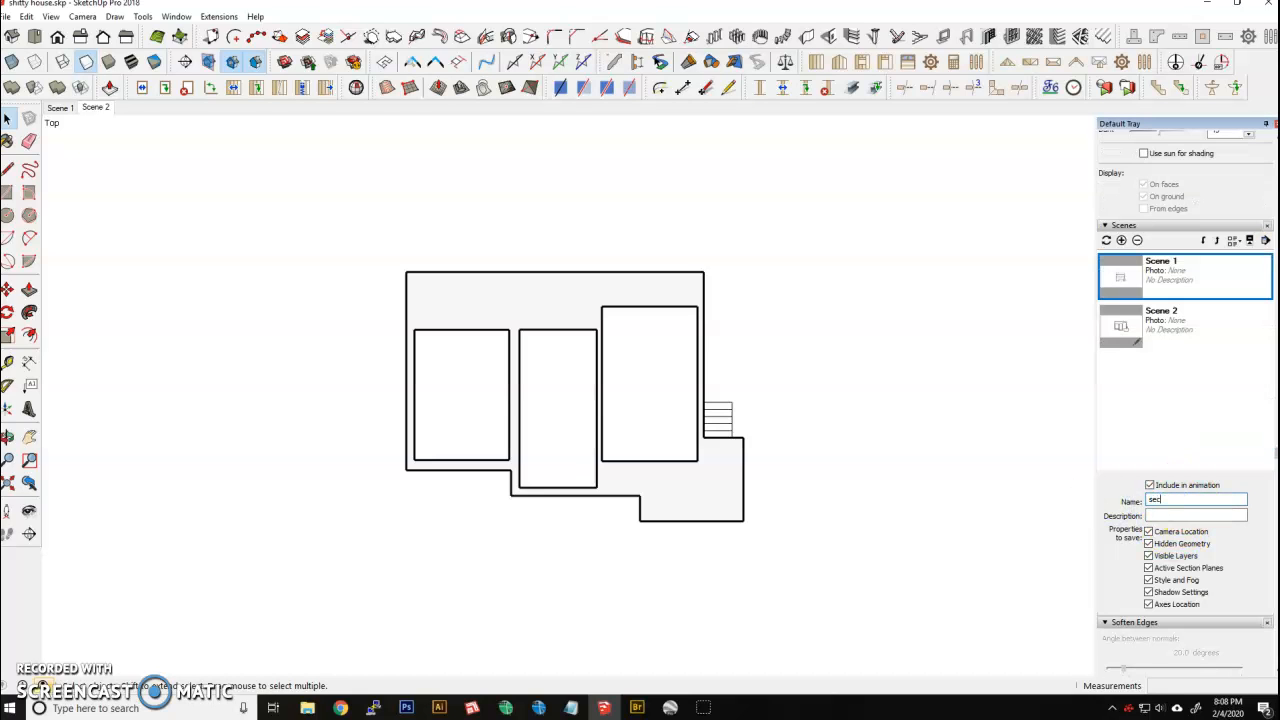
{"action": "left_click", "coordinate": [1157, 331]}
{"action": "left_click", "coordinate": [1185, 503]}
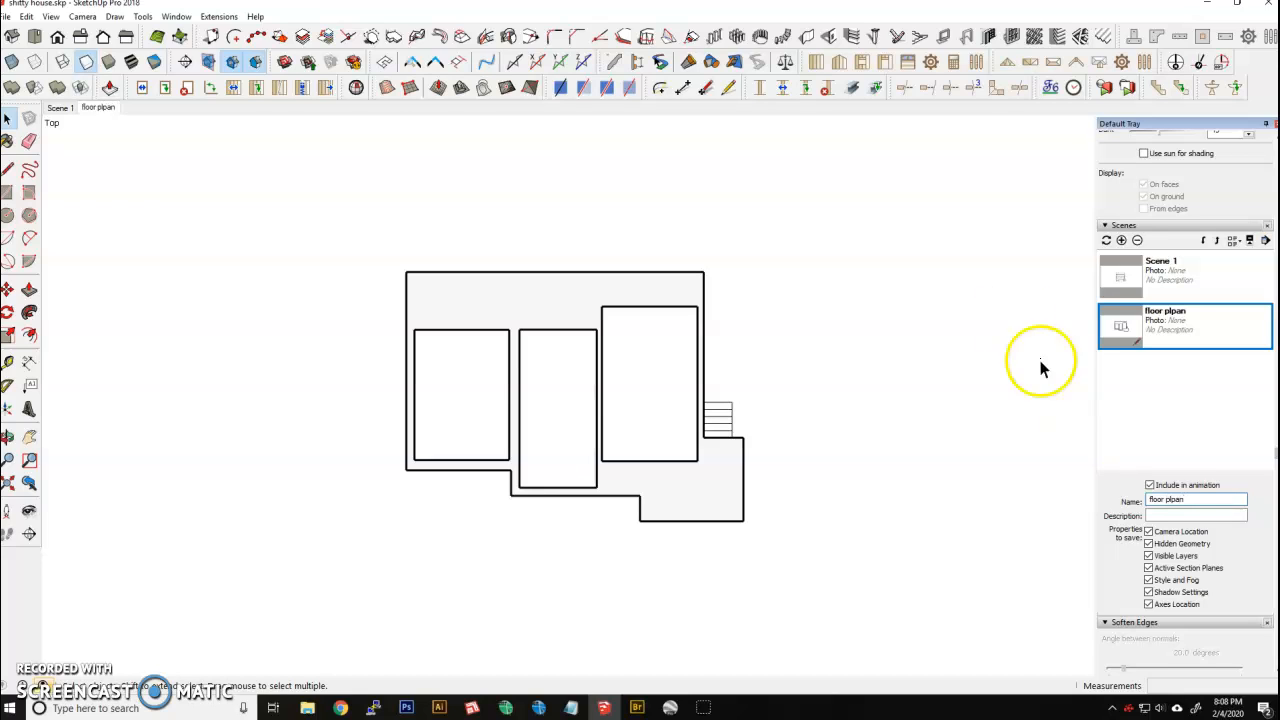
{"action": "left_click", "coordinate": [957, 386]}
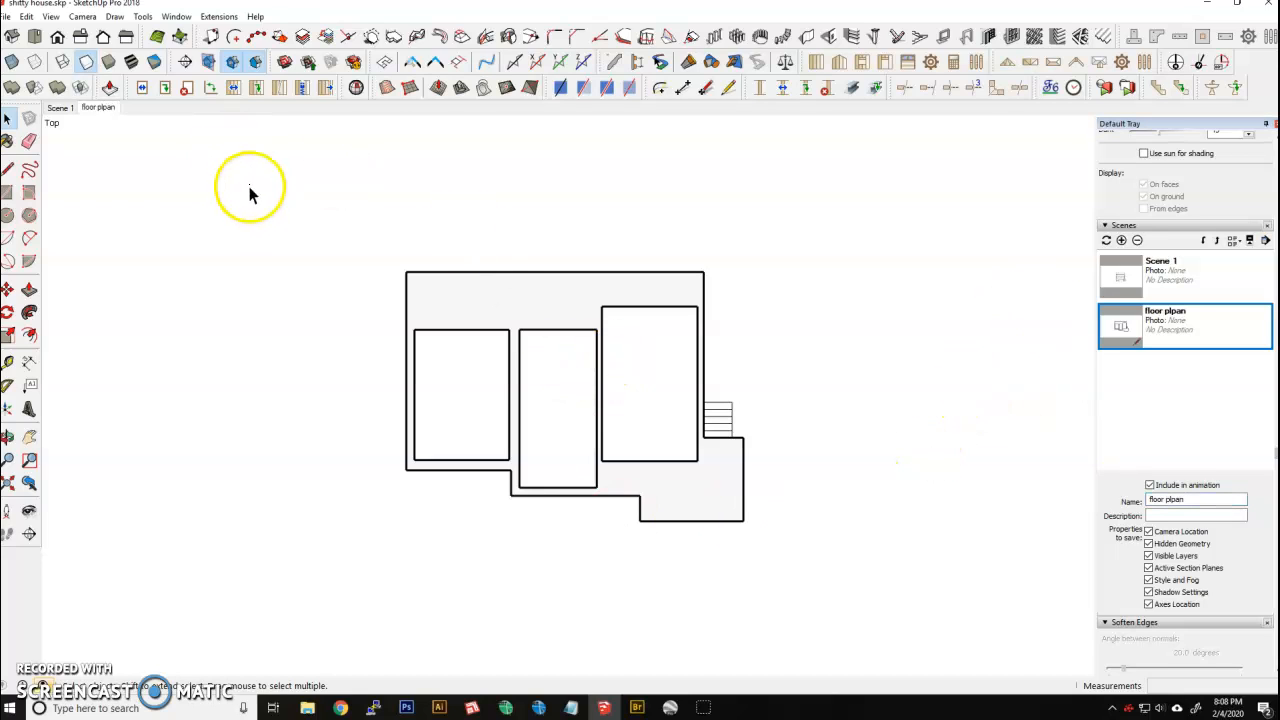
Return to Scene 1, orbit to a 3D view with the section planes shown, and deactivate the vertical section cut.
{"action": "left_click", "coordinate": [432, 289]}
{"action": "left_click", "coordinate": [797, 322]}
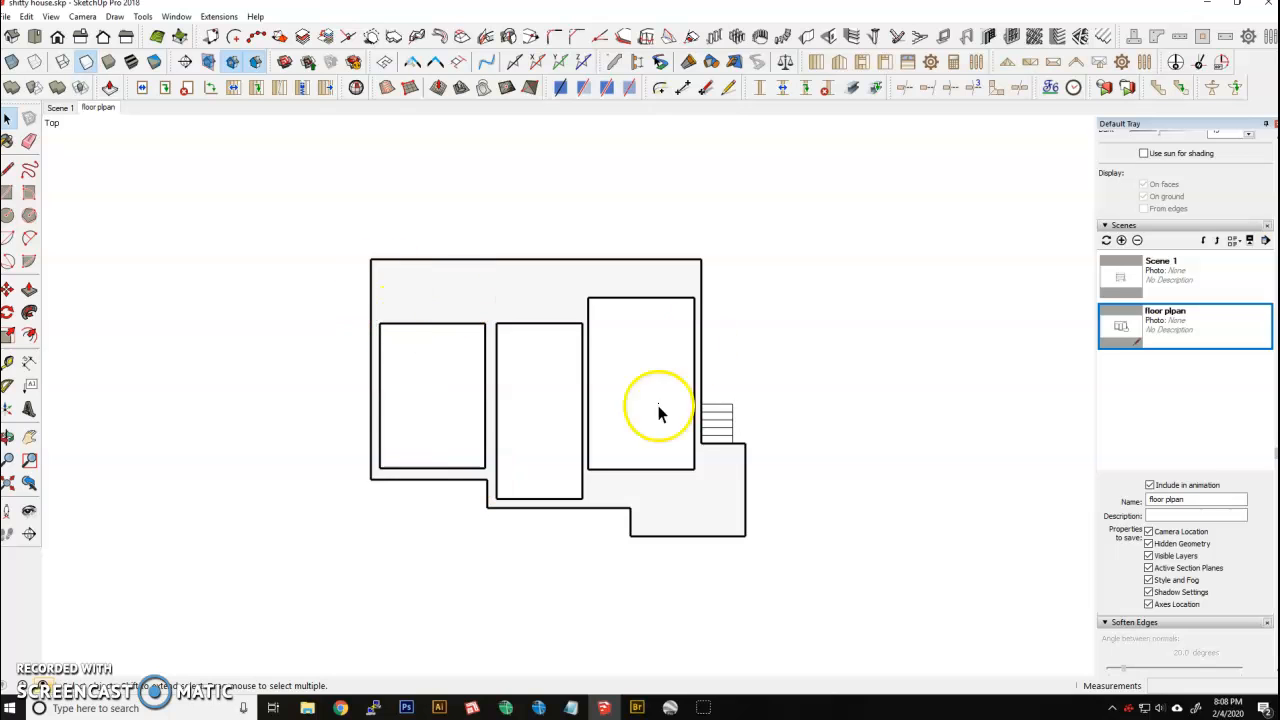
{"action": "left_click", "coordinate": [60, 108]}
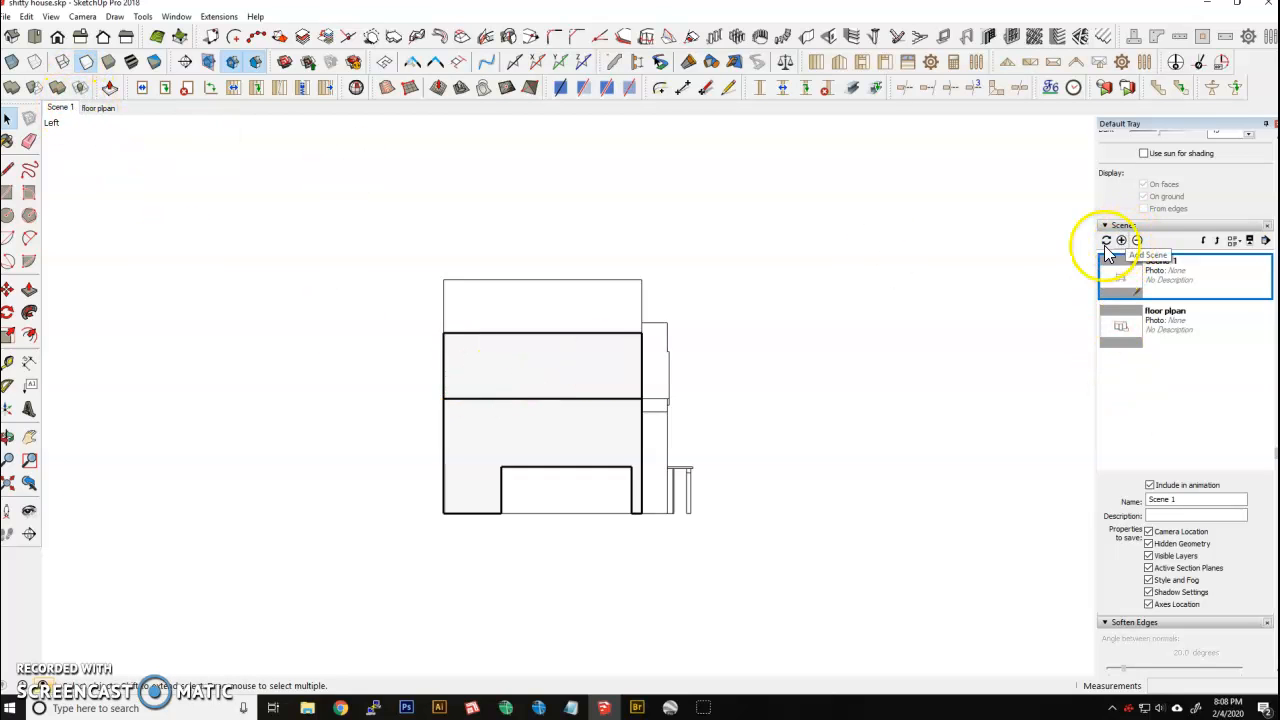
{"action": "middle_click_drag", "start_coordinate": [526, 289], "coordinate": [337, 429]}
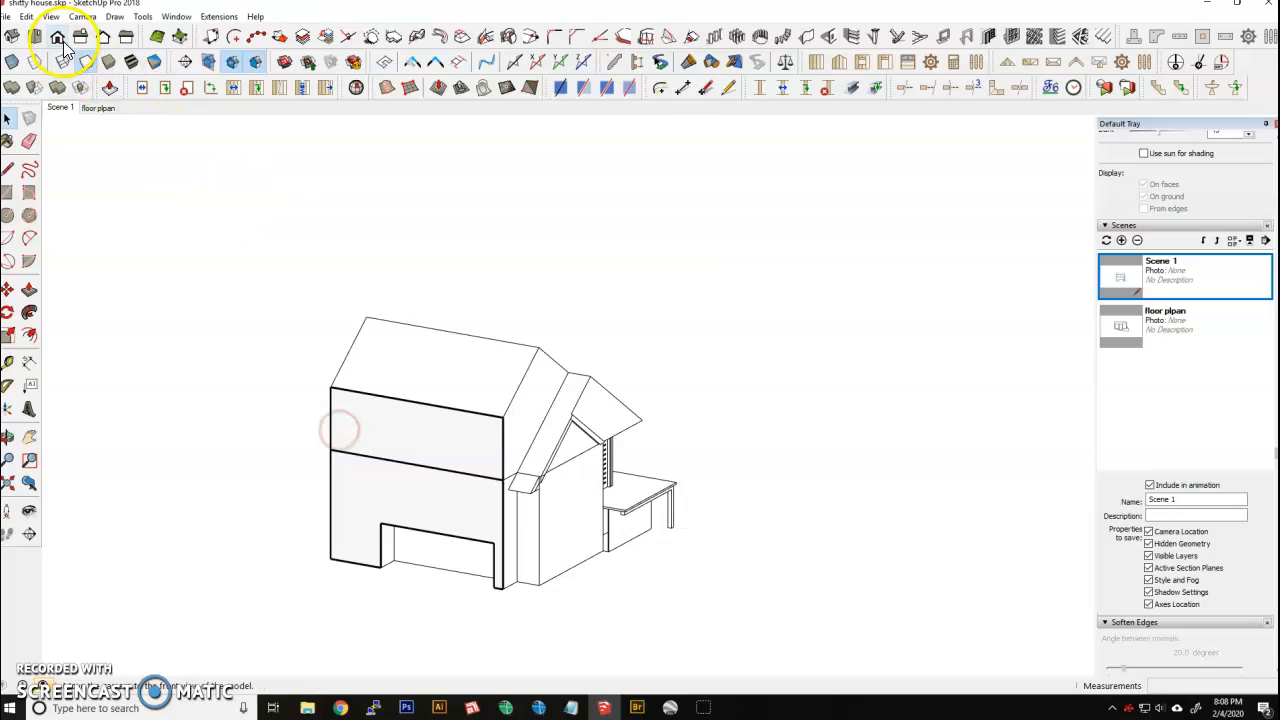
{"action": "left_click", "coordinate": [206, 61]}
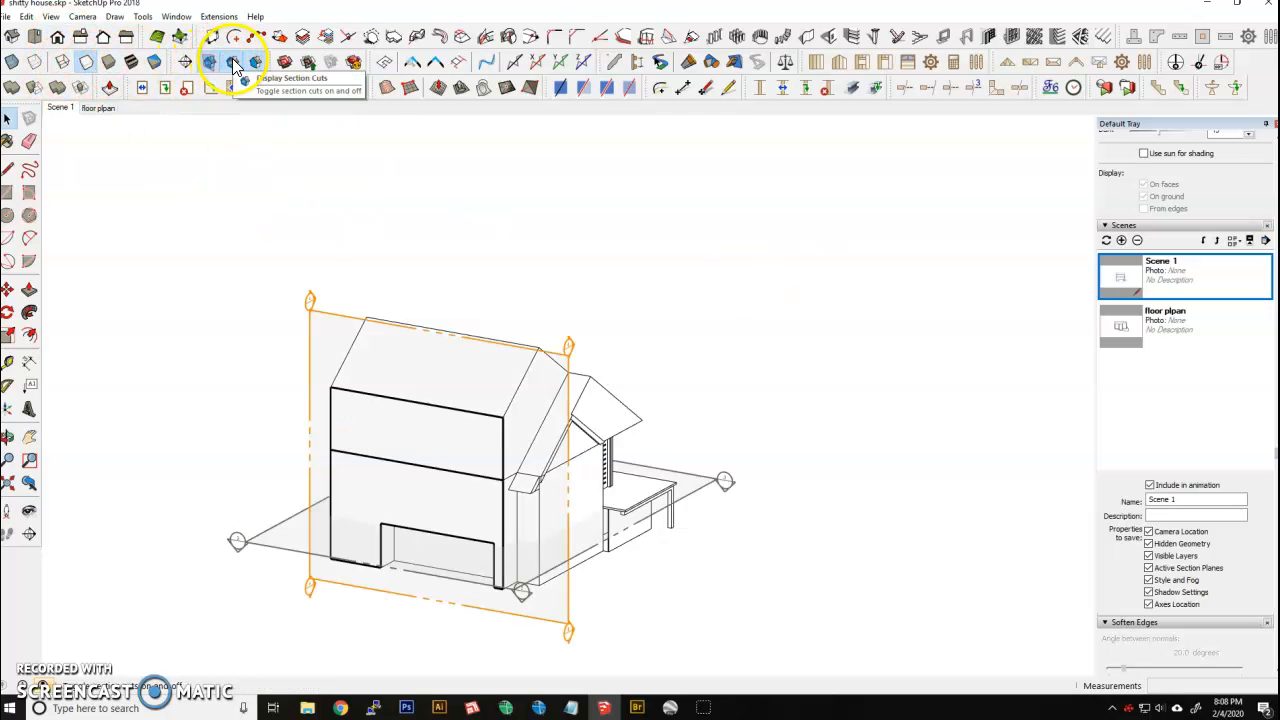
{"action": "double_click", "coordinate": [320, 312]}
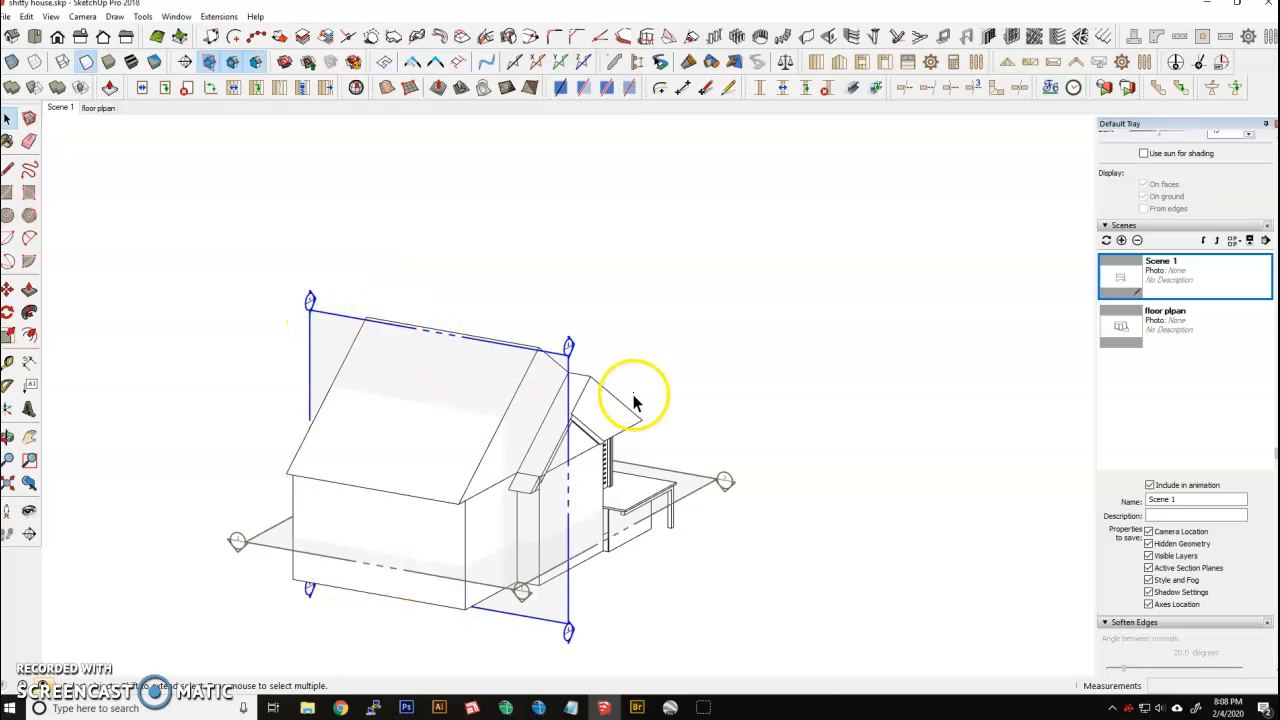
Create a scene from the uncut 3D view of the house and name it "WORK".
{"action": "left_click", "coordinate": [1122, 241]}
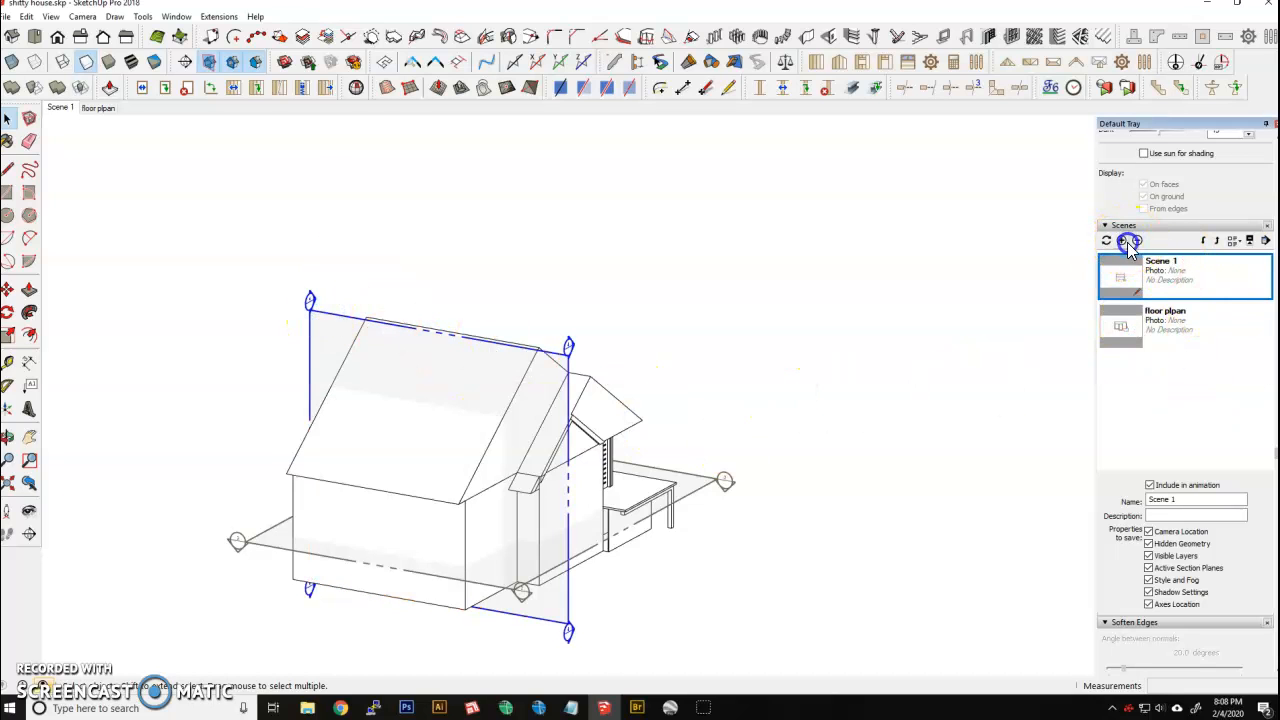
{"action": "left_click", "coordinate": [659, 412]}
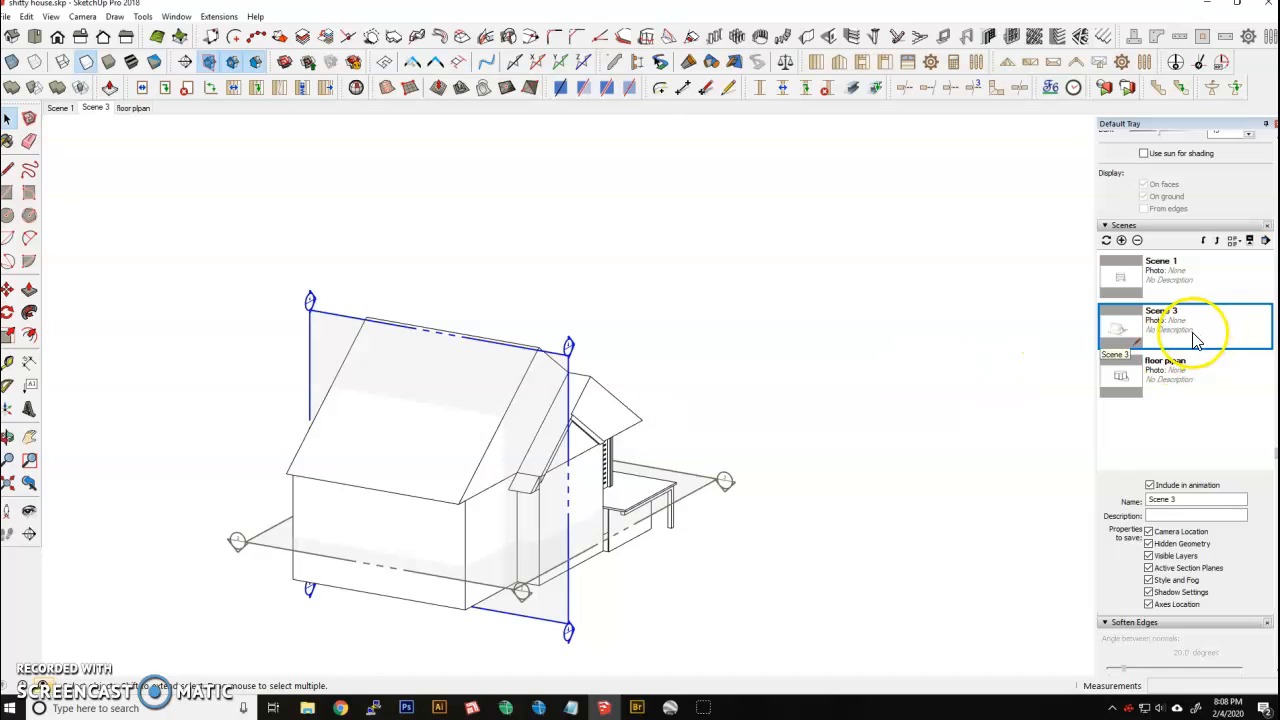
{"action": "double_click", "coordinate": [1190, 497]}
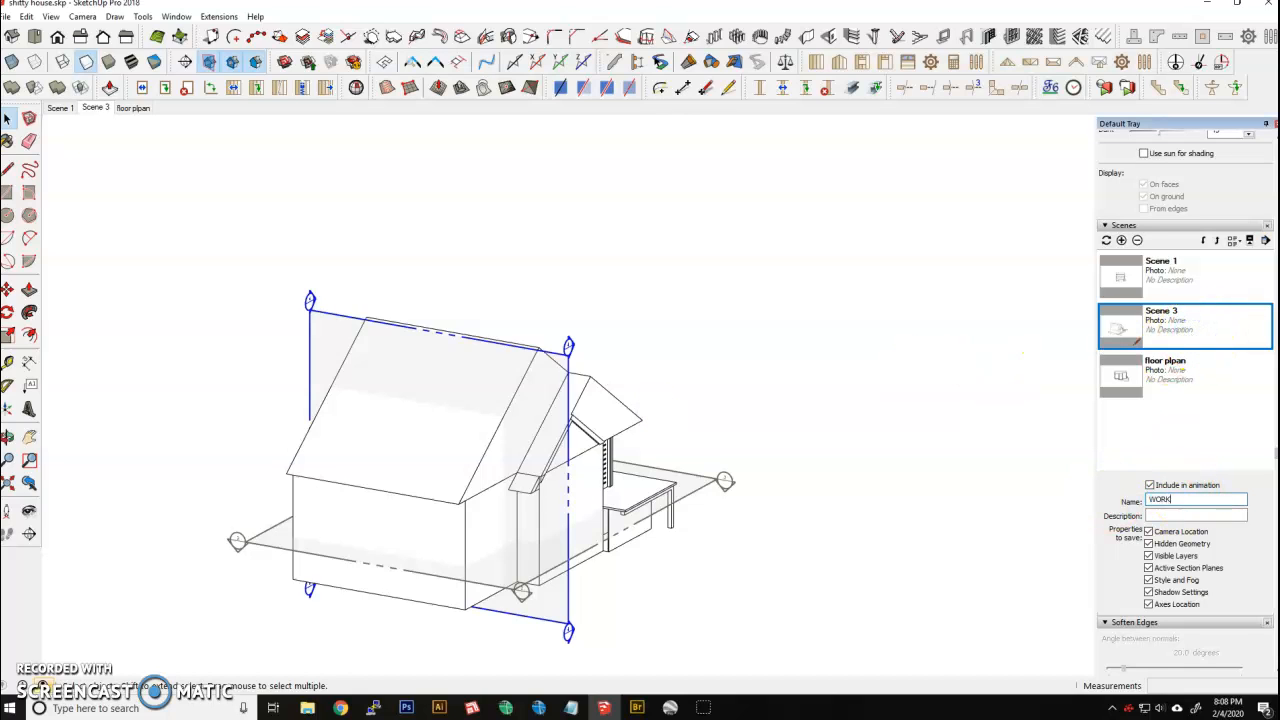
Check the saved scenes by orbiting away and recalling Scene 1, the floor plan scene and the WORK scene.
{"action": "middle_click_drag", "start_coordinate": [806, 363], "coordinate": [440, 440]}
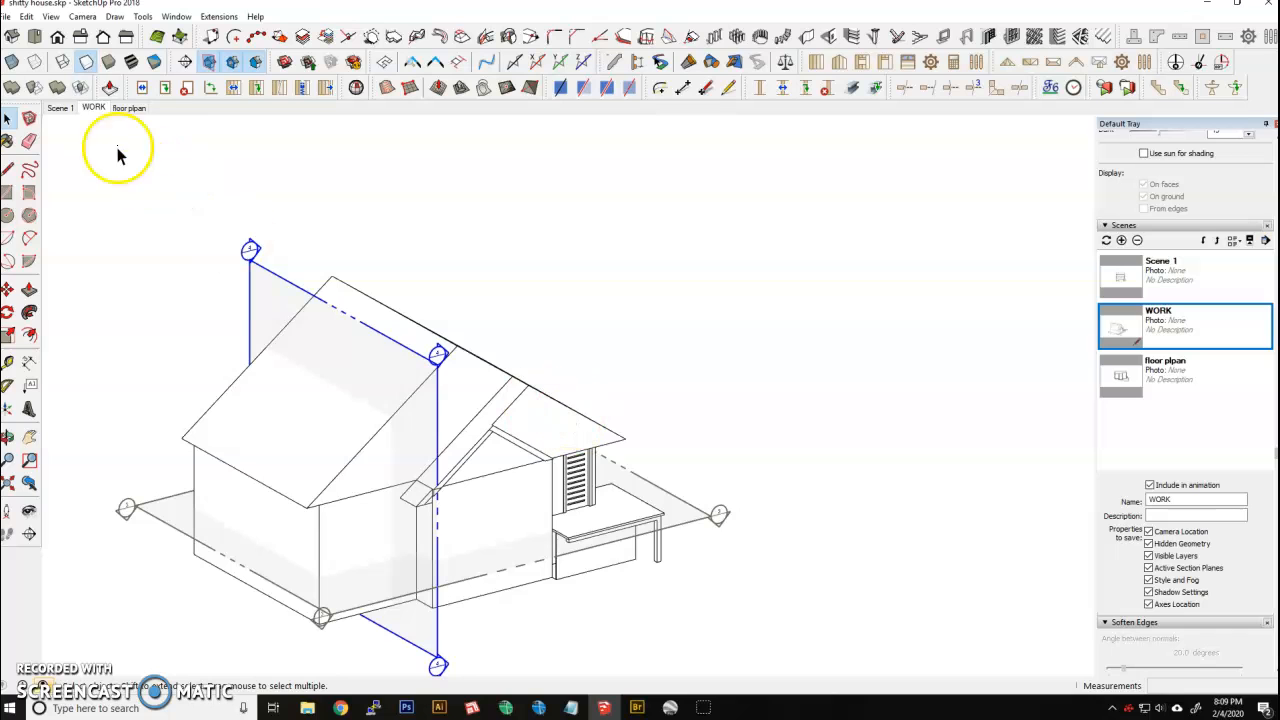
{"action": "middle_click_drag", "start_coordinate": [306, 371], "coordinate": [440, 487]}
{"action": "left_click", "coordinate": [1175, 290]}
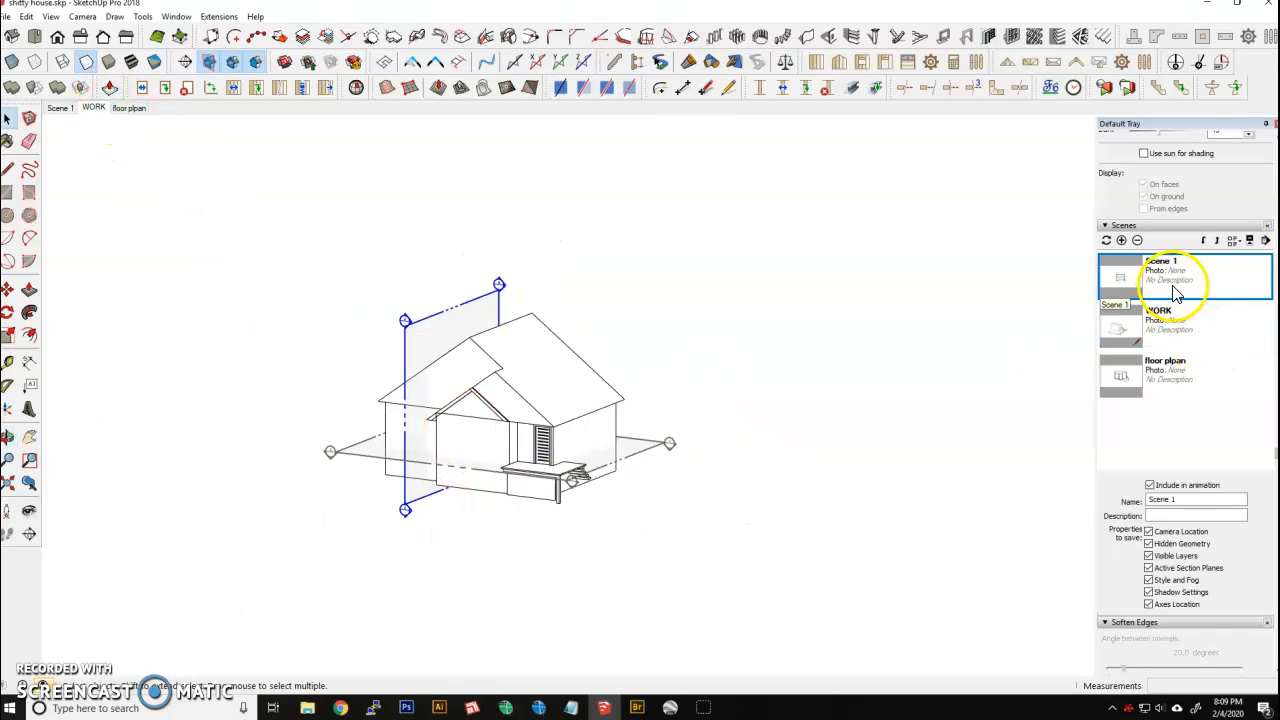
{"action": "double_click", "coordinate": [1178, 290]}
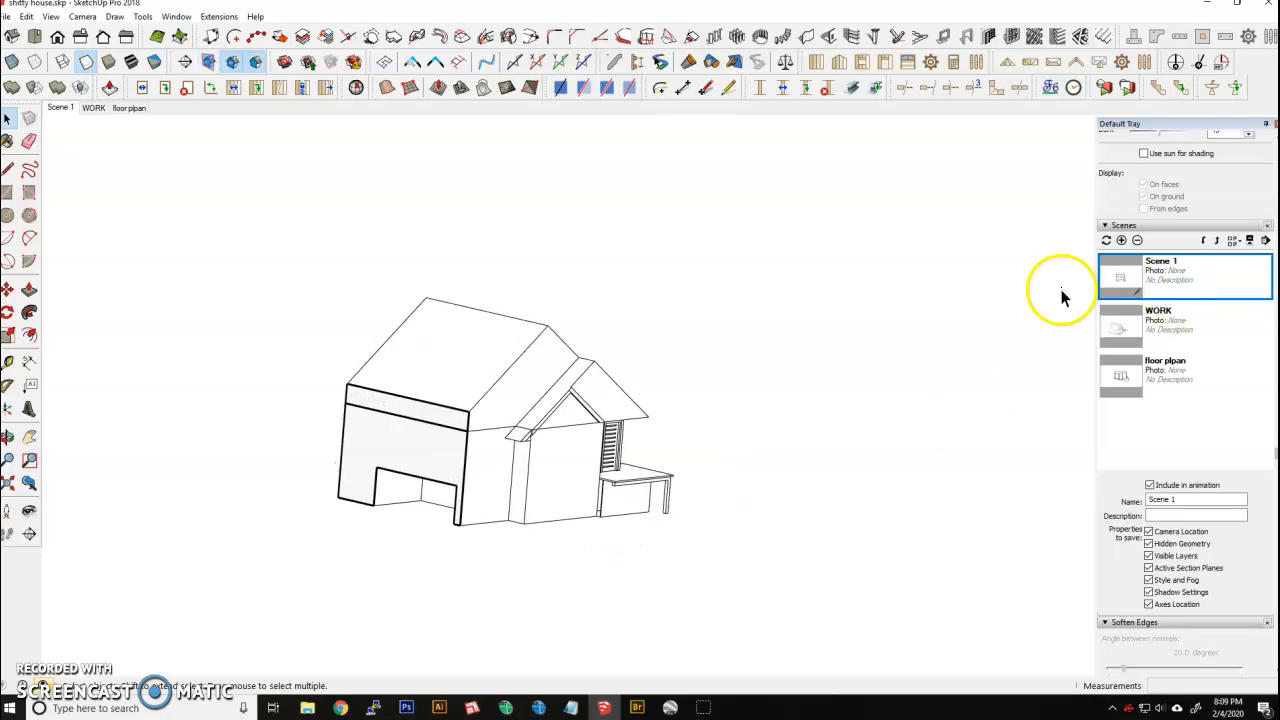
{"action": "left_click", "coordinate": [112, 109]}
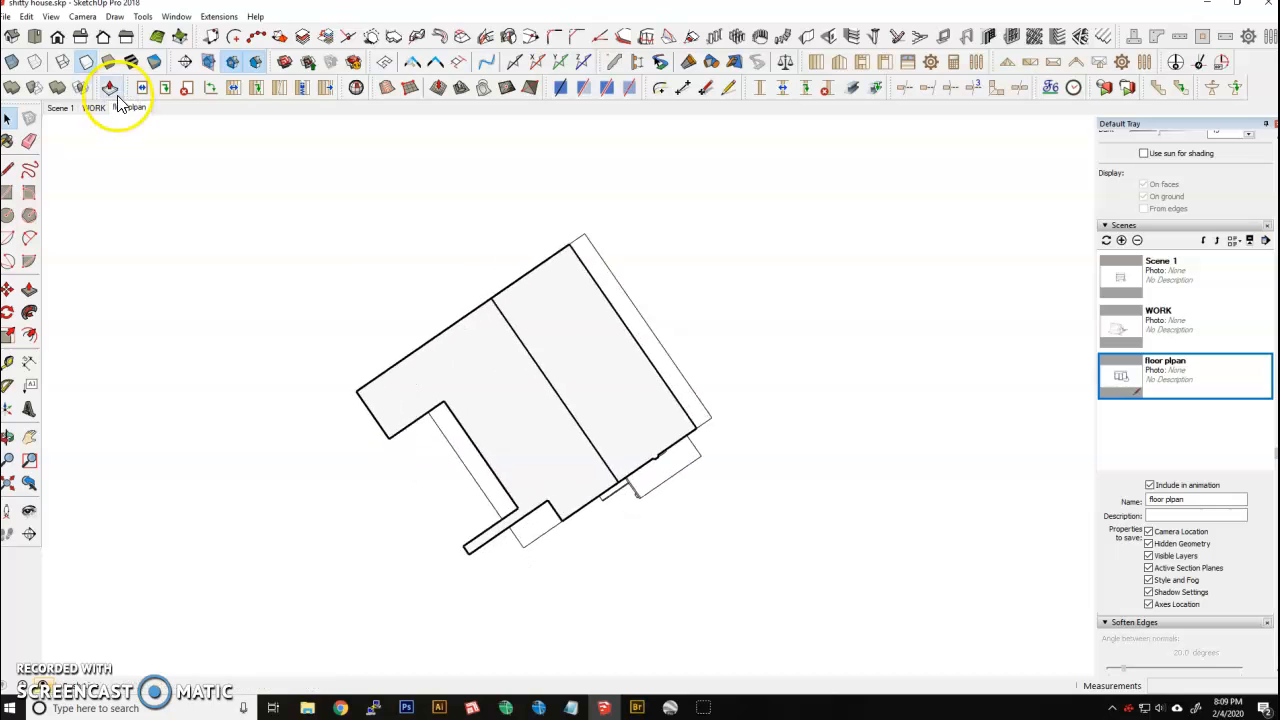
{"action": "left_click", "coordinate": [90, 110]}
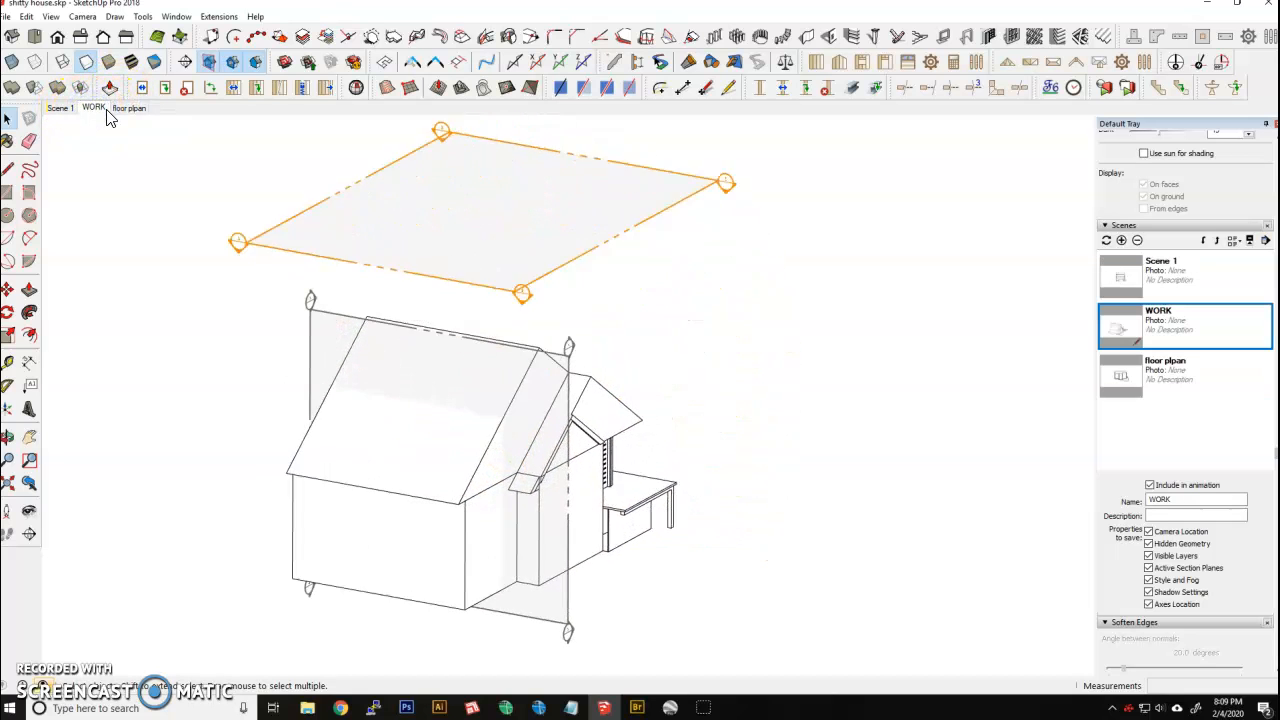
Switch the model to the Shaded face style and update the WORK scene with it.
{"action": "left_click", "coordinate": [107, 62]}
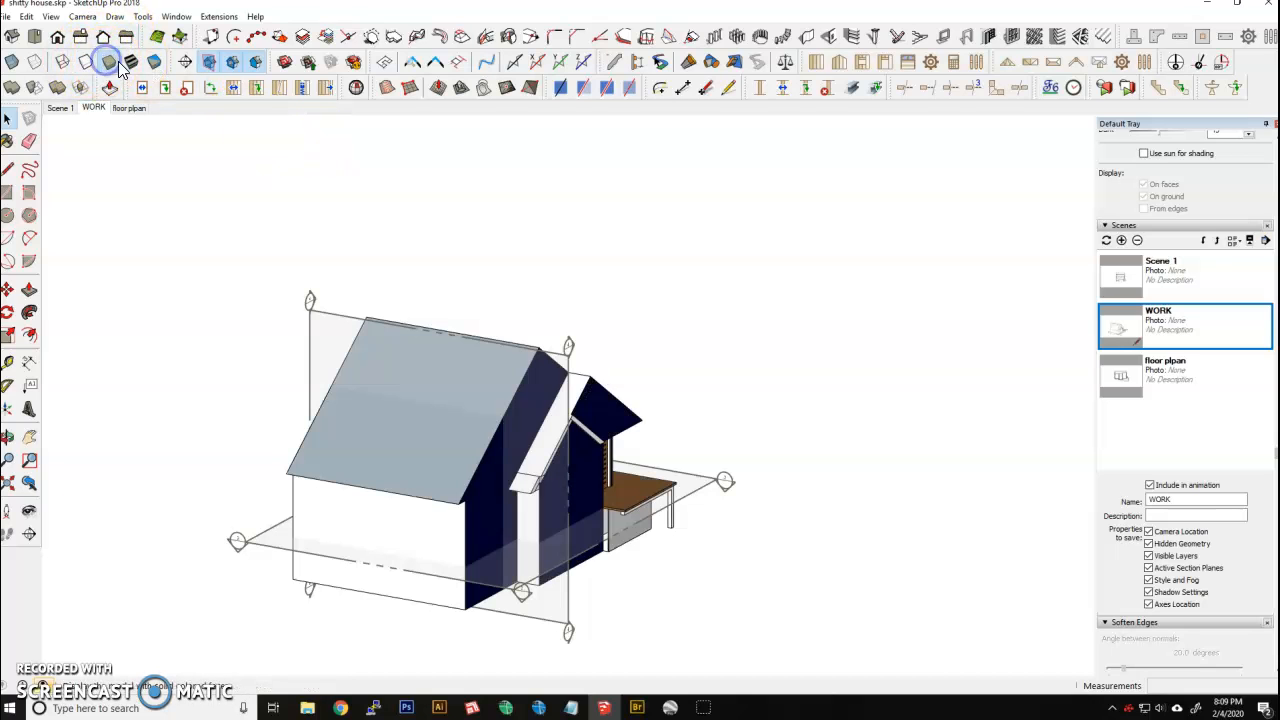
{"action": "left_click", "coordinate": [1124, 242]}
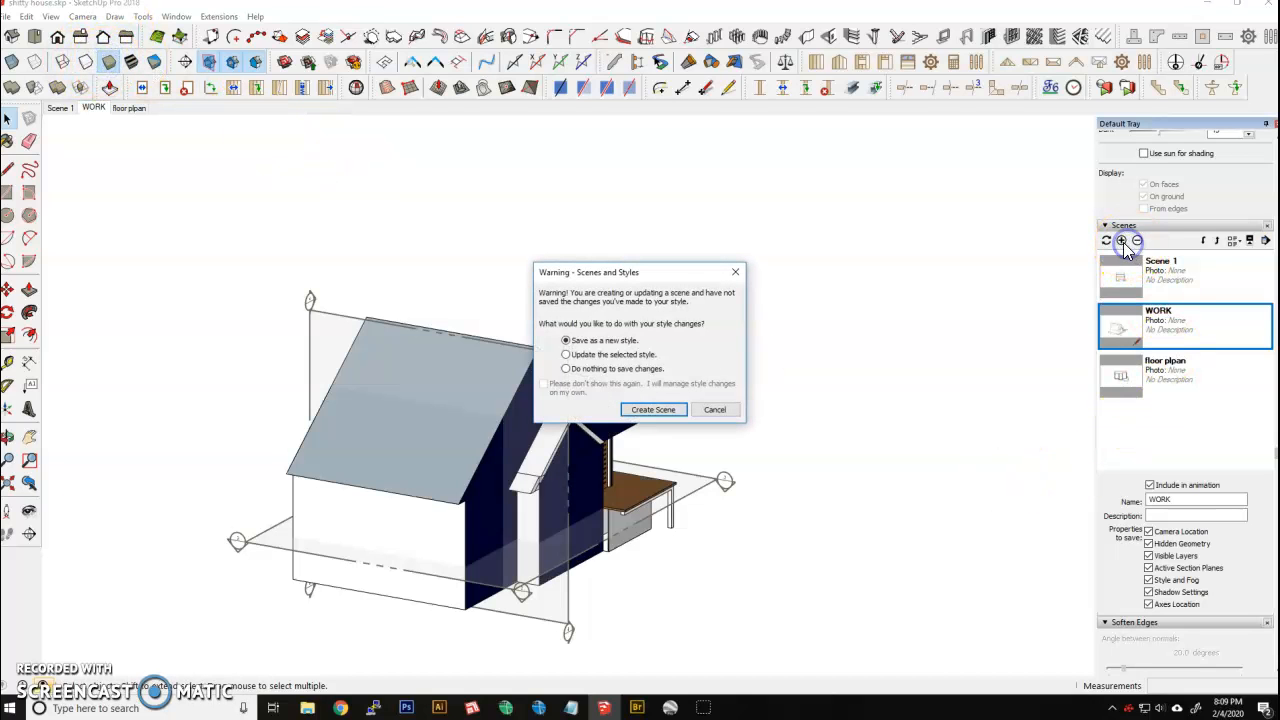
{"action": "left_click", "coordinate": [719, 410]}
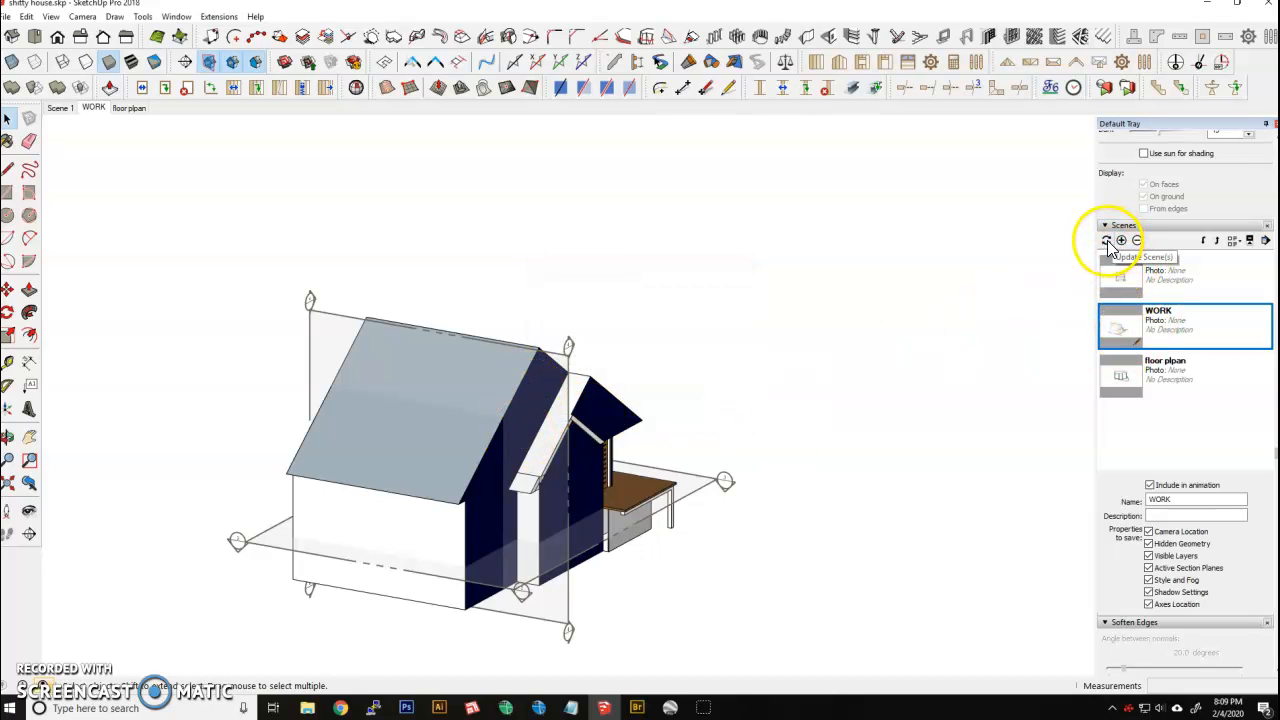
{"action": "left_click", "coordinate": [1107, 242]}
{"action": "left_click", "coordinate": [627, 400]}
{"action": "left_click", "coordinate": [651, 408]}
Recall the floor plan scene and send the saved model to LayOut, using a letter-size title block template.
{"action": "middle_click_drag", "start_coordinate": [420, 475], "coordinate": [470, 468]}
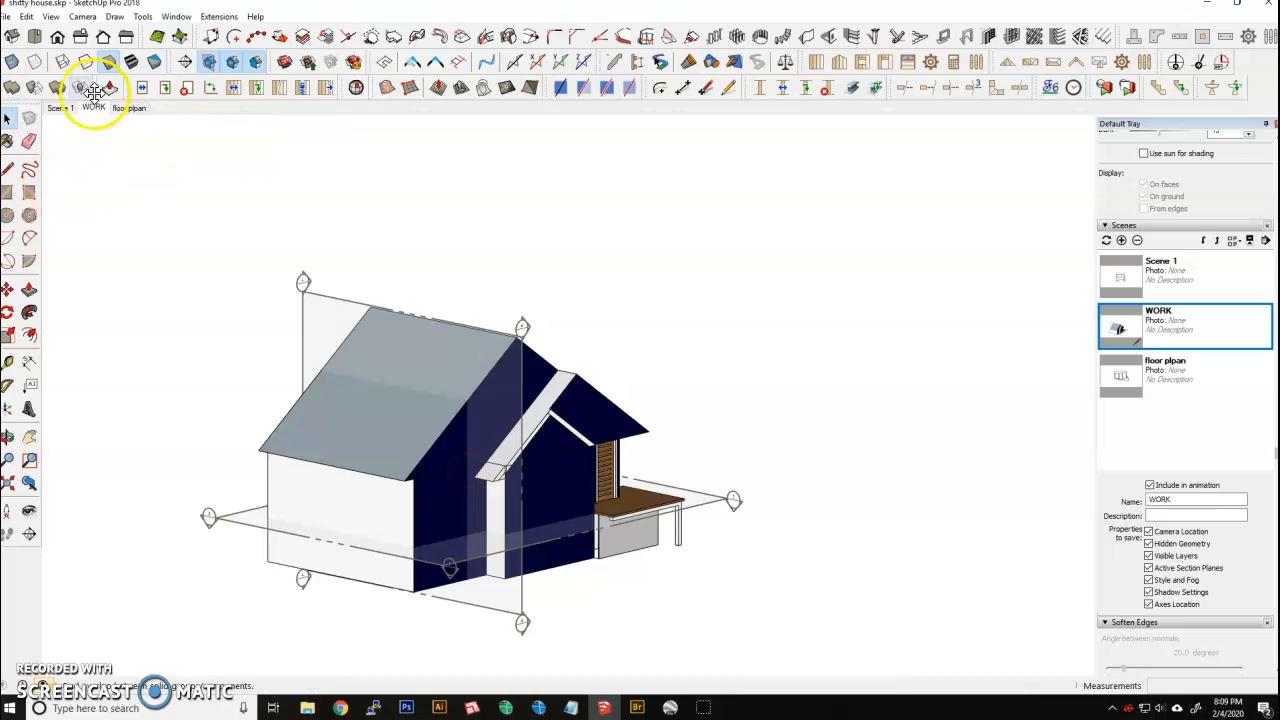
{"action": "left_click", "coordinate": [131, 108]}
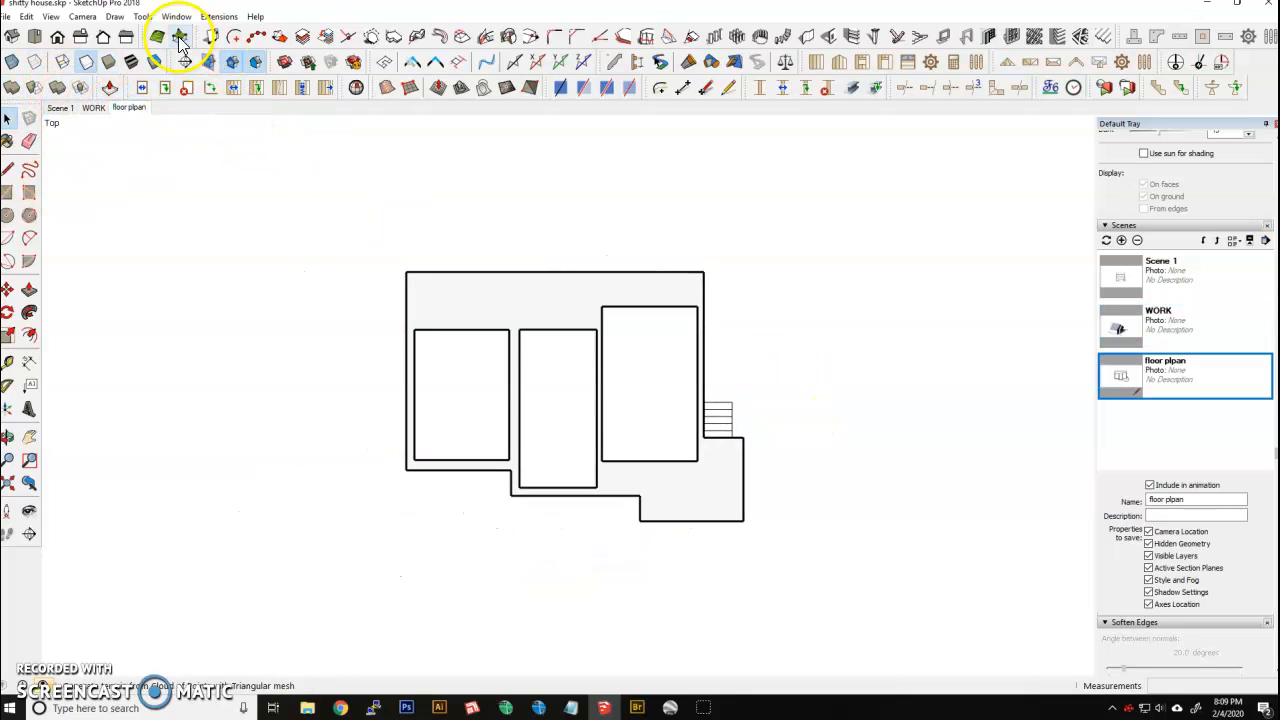
{"action": "left_click", "coordinate": [10, 18]}
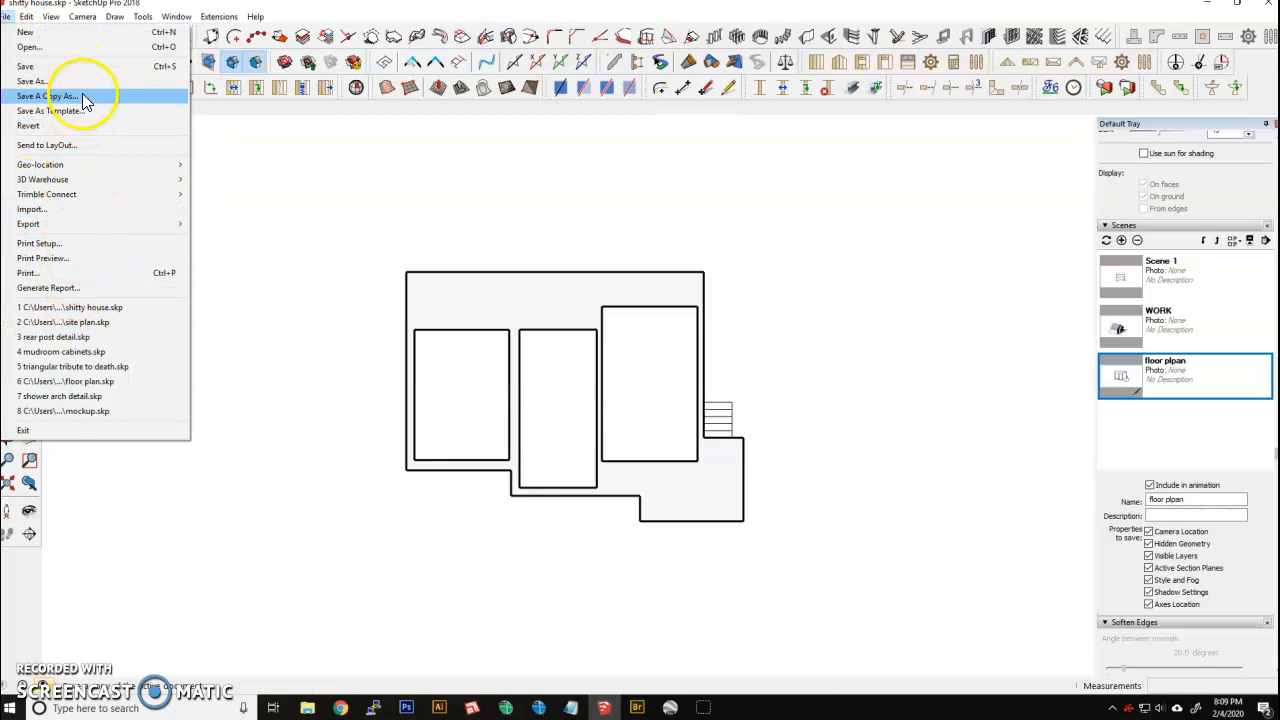
{"action": "left_click", "coordinate": [86, 145]}
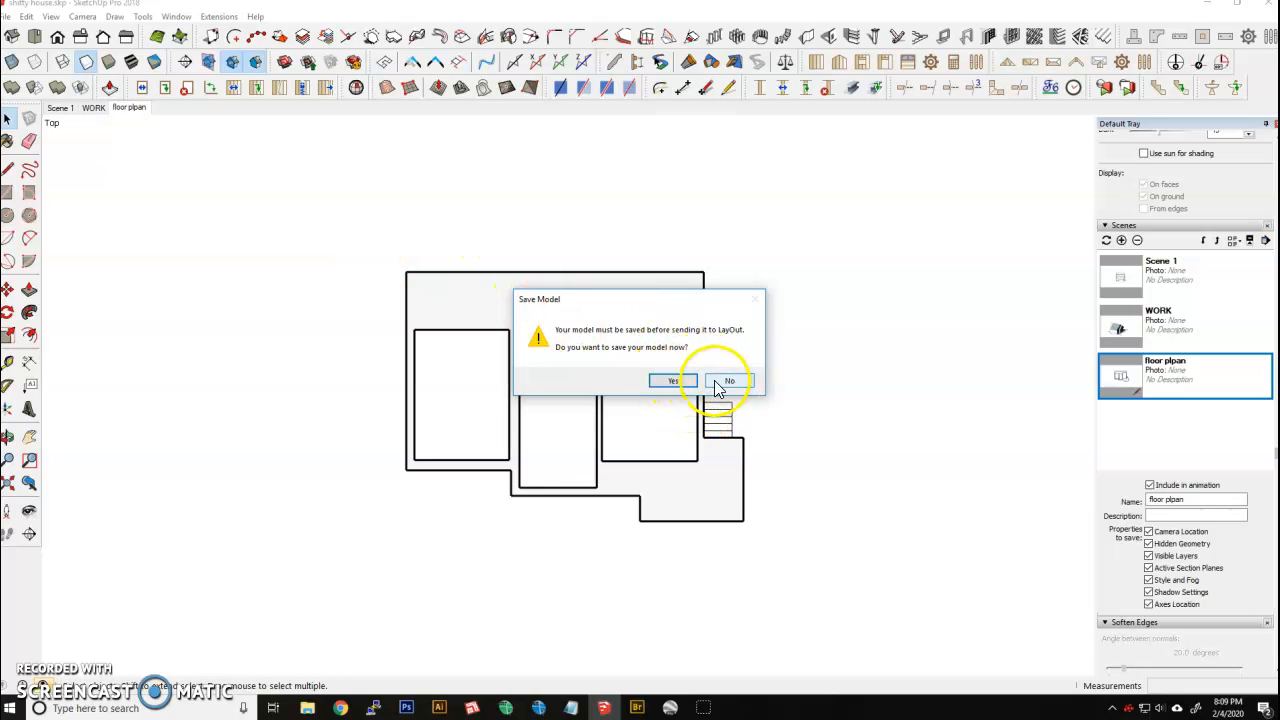
{"action": "left_click", "coordinate": [673, 381]}
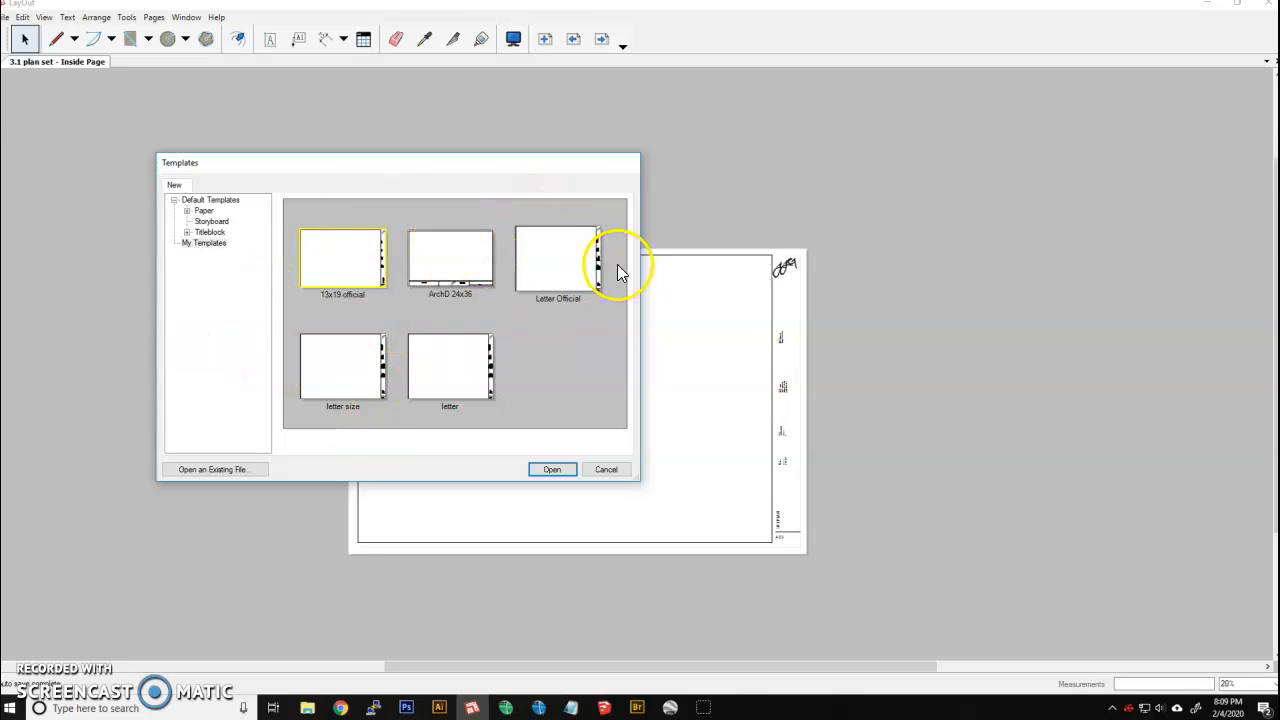
{"action": "left_click", "coordinate": [557, 470]}
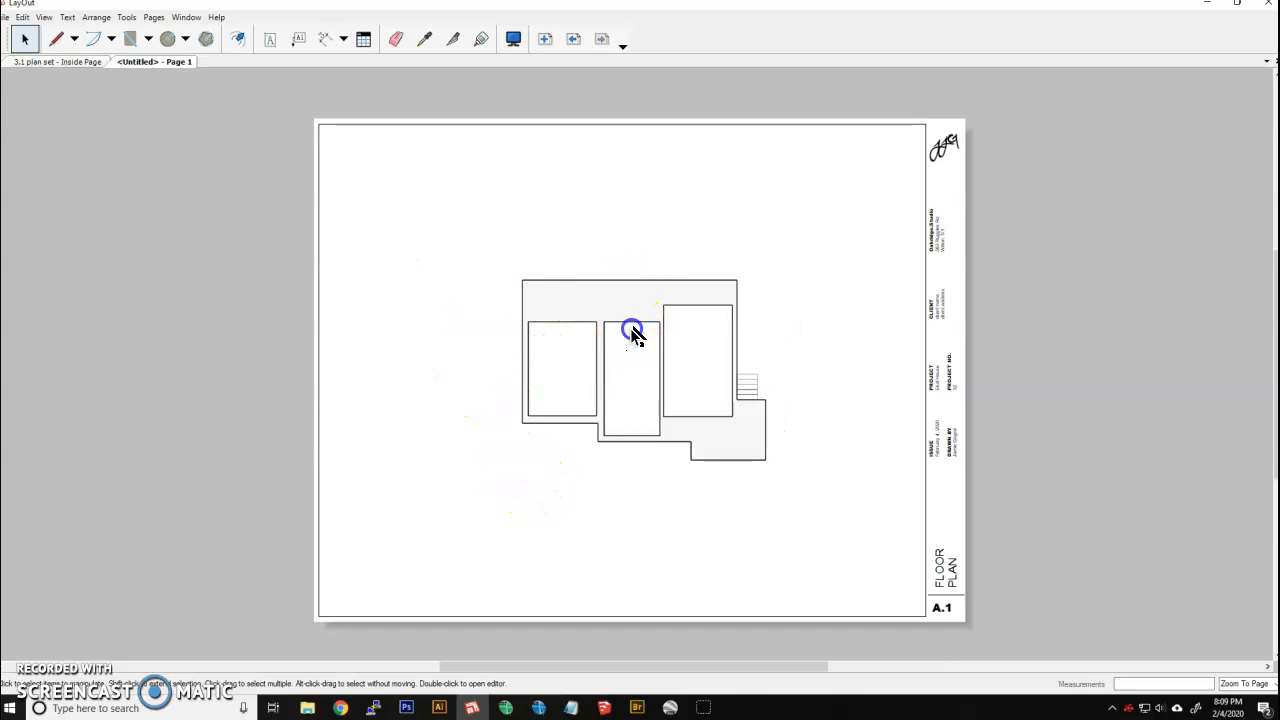
Select the floor plan viewport on the page and pull the design, layout and dimension/text style trays into view.
{"action": "left_click", "coordinate": [623, 320]}
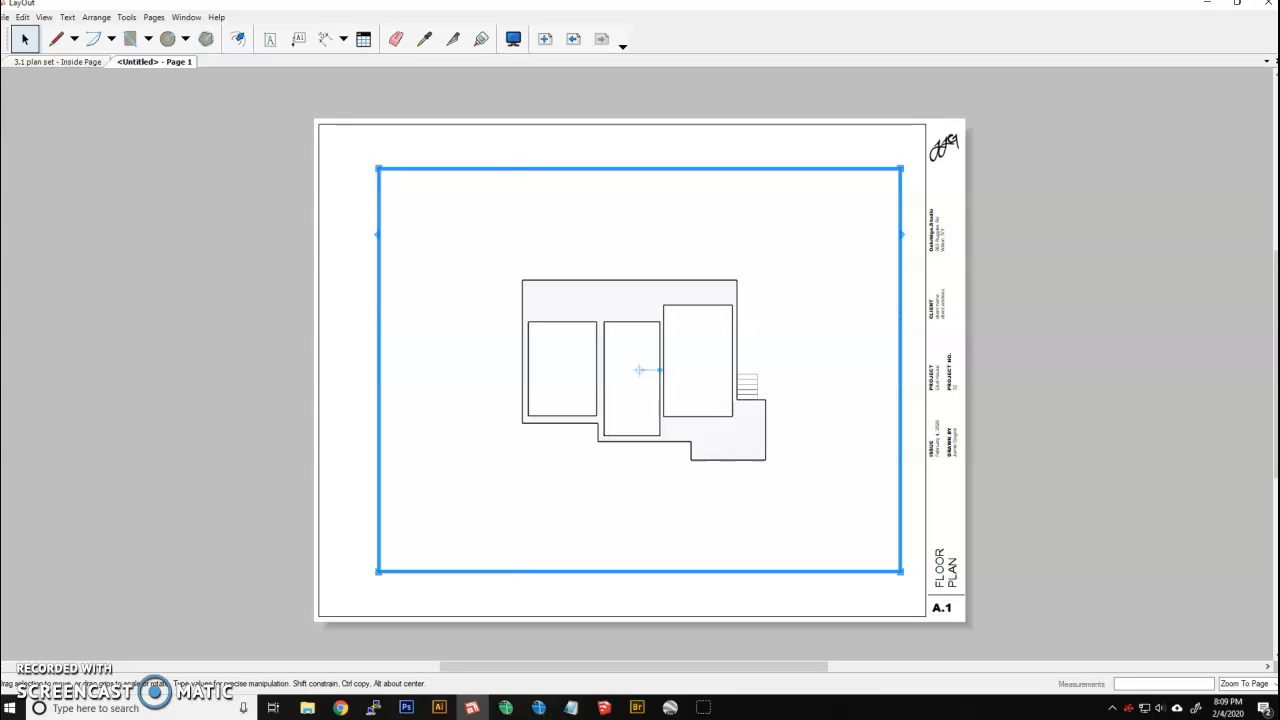
{"action": "mouse_move", "coordinate": [12, 18]}
{"action": "left_mouse_down"}
{"action": "mouse_move", "coordinate": [192, 18]}
{"action": "mouse_move", "coordinate": [452, 102]}
{"action": "mouse_move", "coordinate": [1123, 45]}
{"action": "mouse_move", "coordinate": [1197, 15]}
{"action": "mouse_move", "coordinate": [1071, 30]}
{"action": "mouse_move", "coordinate": [1079, 50]}
{"action": "left_mouse_up"}
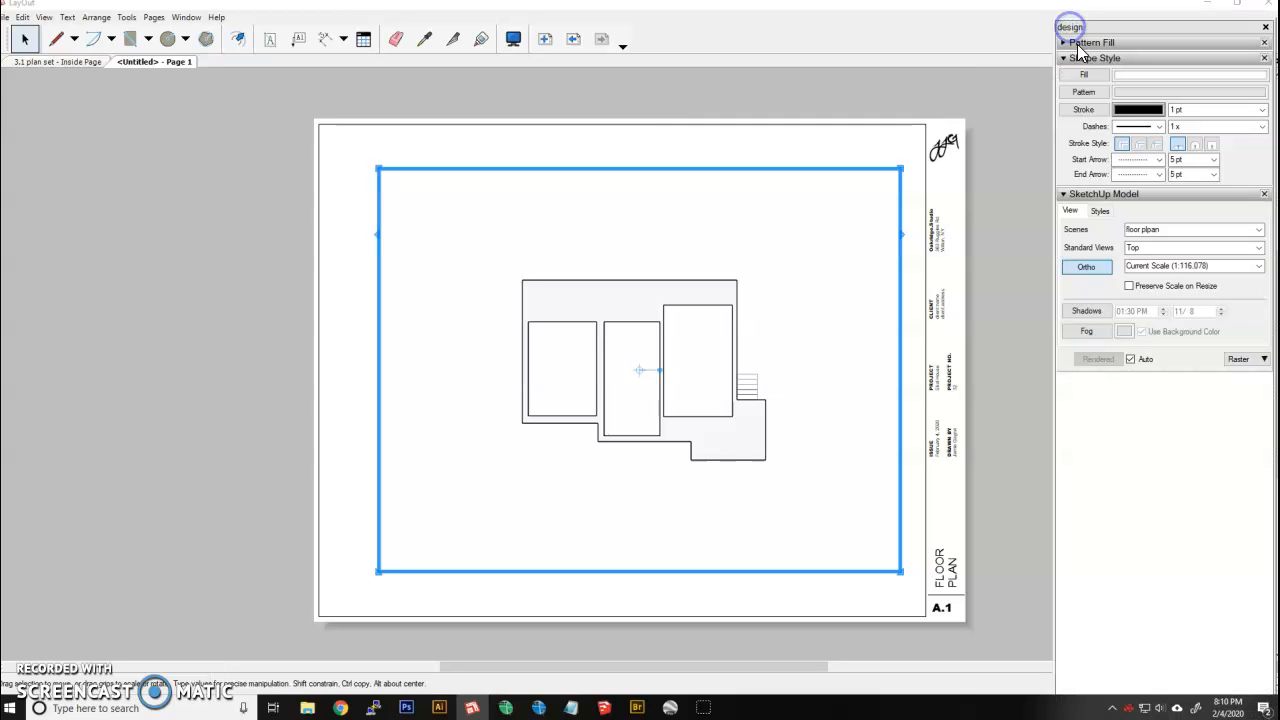
{"action": "left_click_drag", "start_coordinate": [0, 20], "coordinate": [80, 22]}
{"action": "mouse_move", "coordinate": [0, 10]}
{"action": "left_mouse_down"}
{"action": "mouse_move", "coordinate": [86, 10]}
{"action": "mouse_move", "coordinate": [137, 27]}
{"action": "left_mouse_up"}
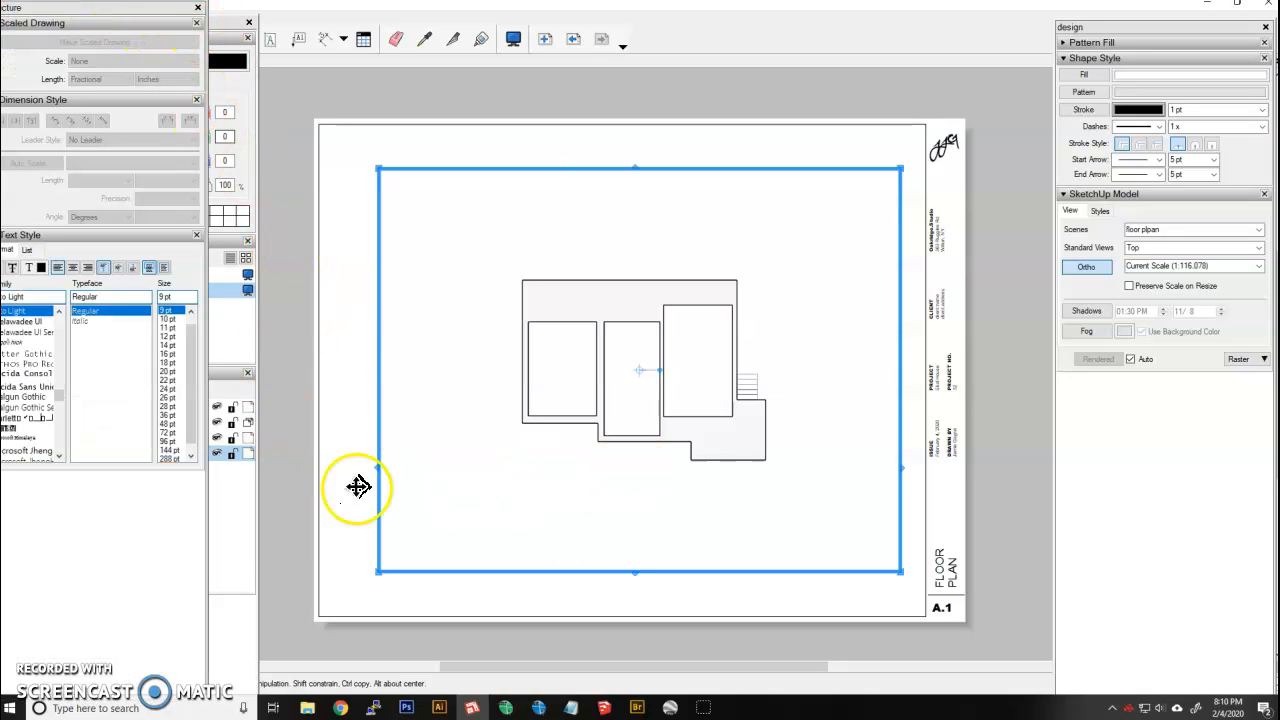
Bring the layout tray with the pages and layers to the front and open the Cover page.
{"action": "left_click", "coordinate": [225, 535]}
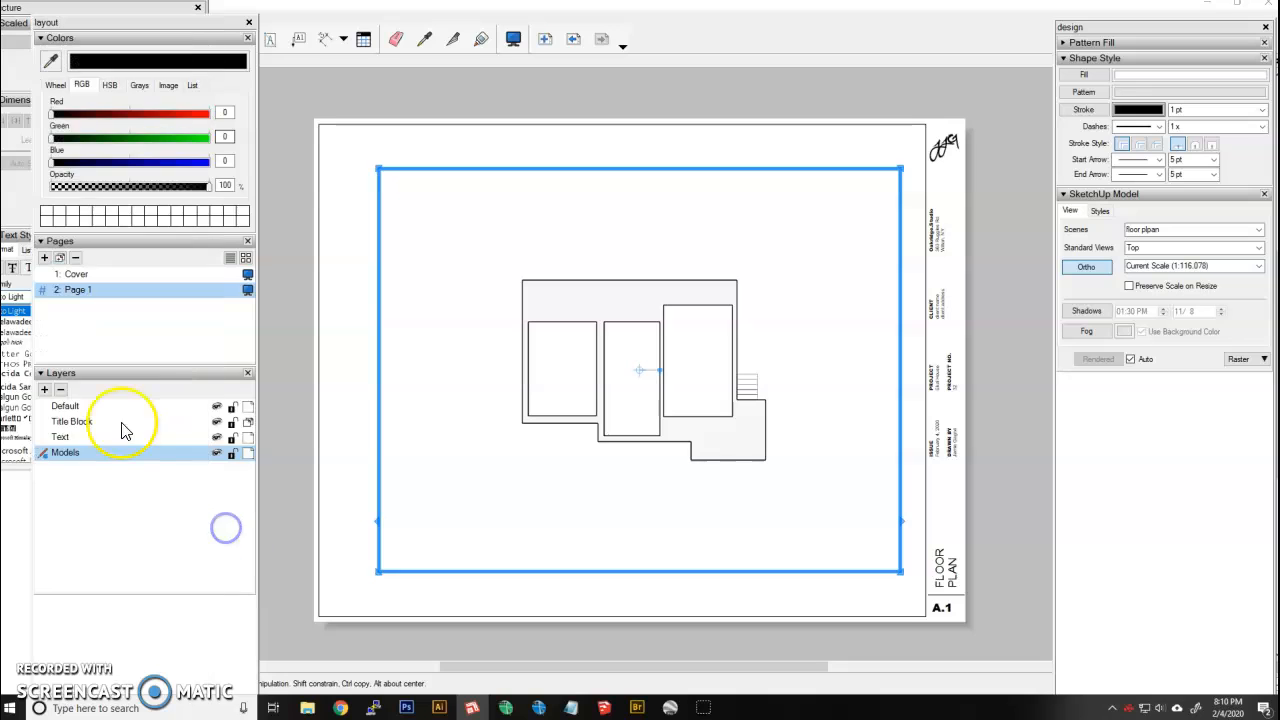
{"action": "left_click", "coordinate": [98, 274]}
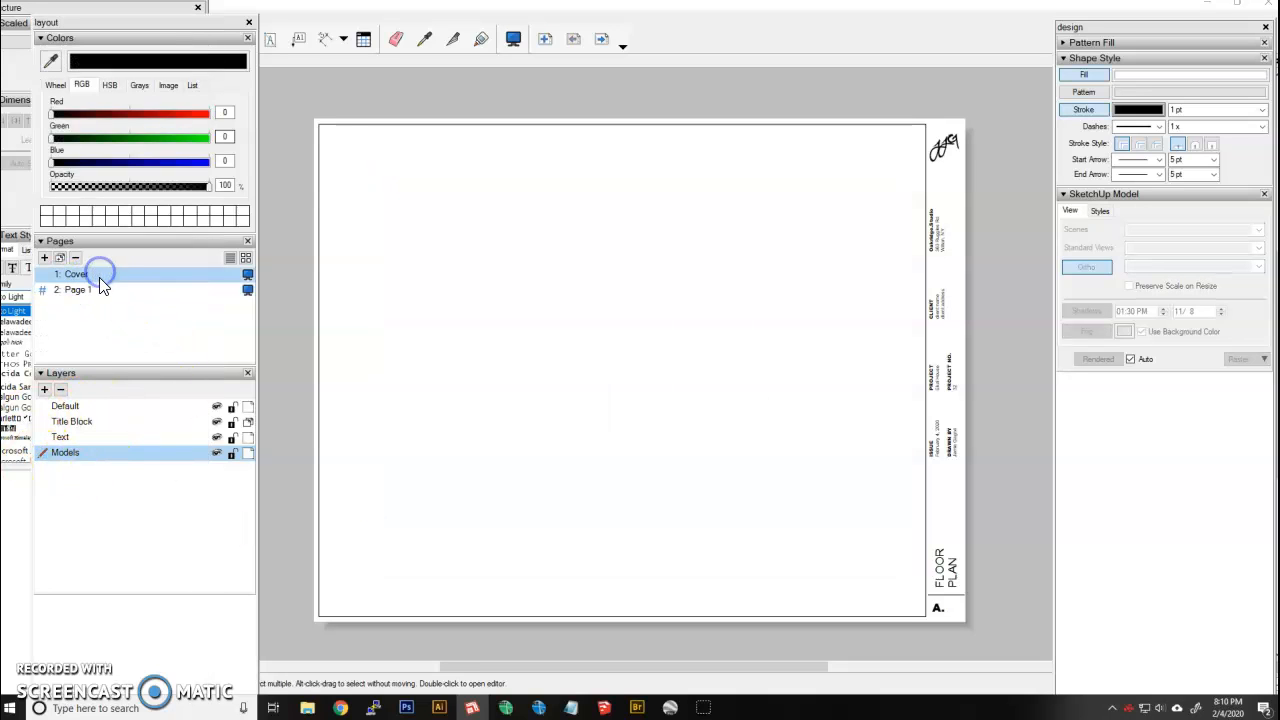
On Page 1, set the floor plan viewport to Hybrid rendering and have it preserve its scale on resize.
{"action": "left_click", "coordinate": [105, 291]}
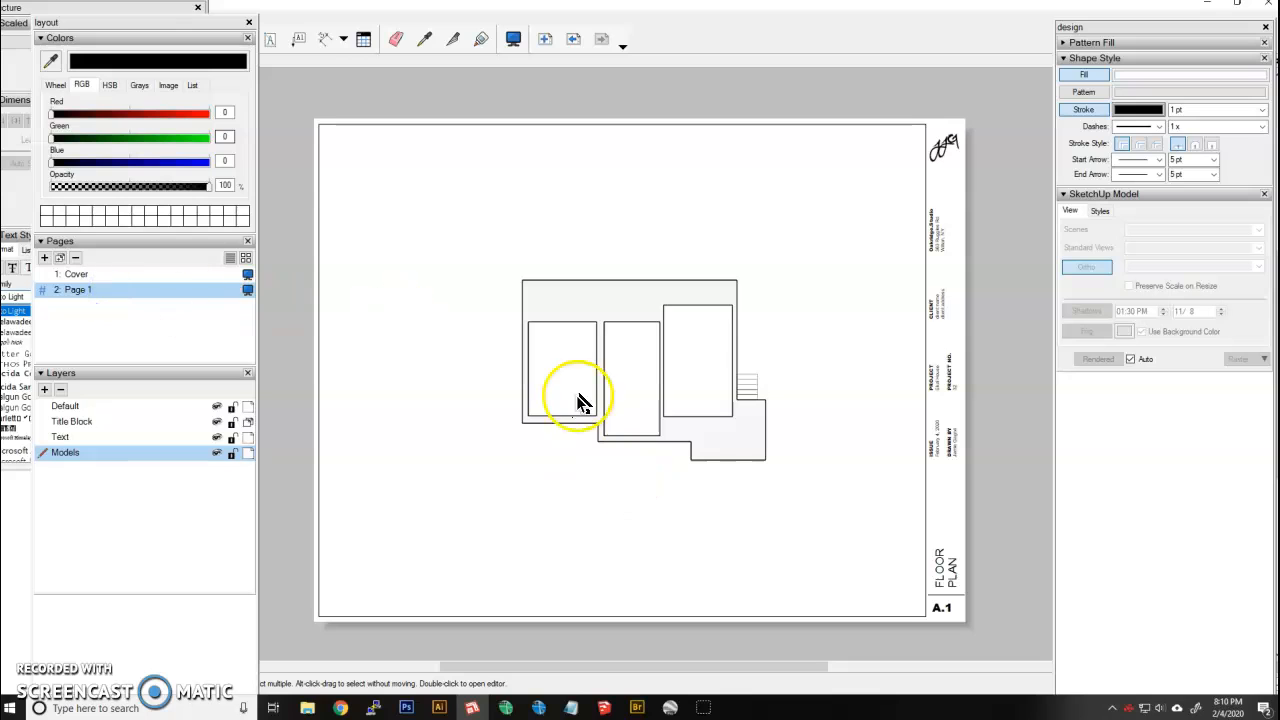
{"action": "left_click", "coordinate": [600, 318]}
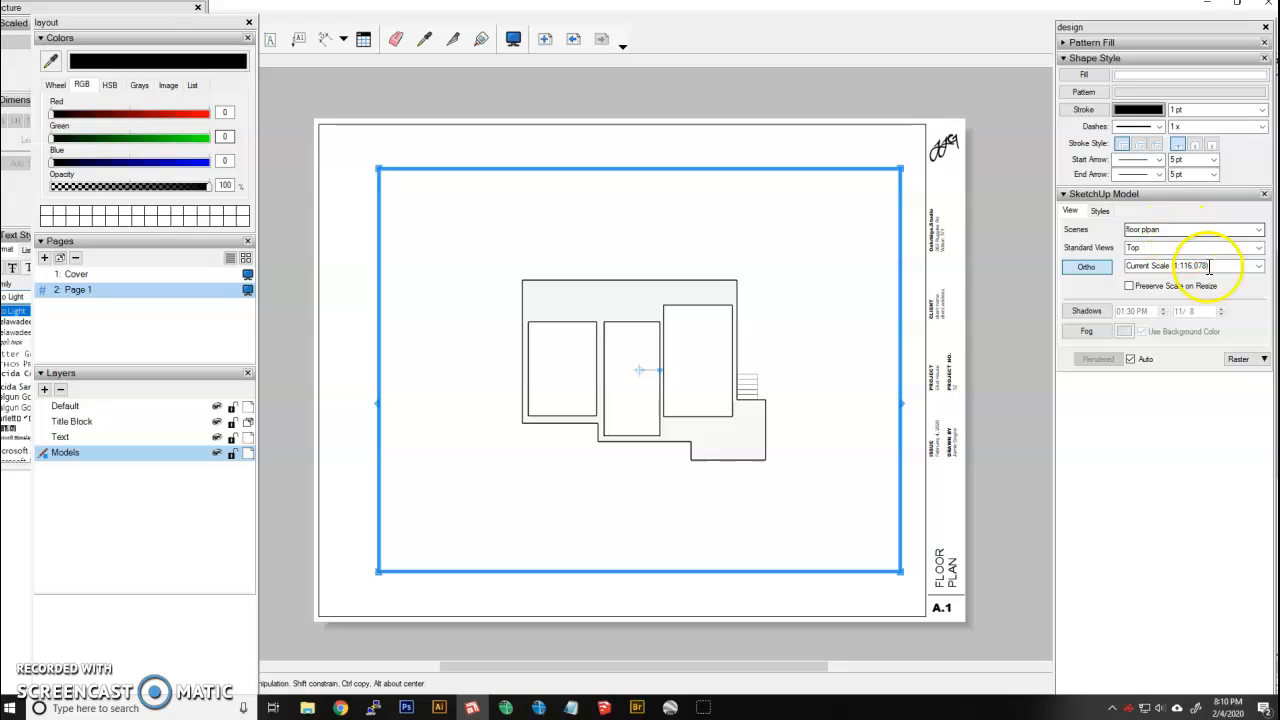
{"action": "left_click", "coordinate": [1237, 360]}
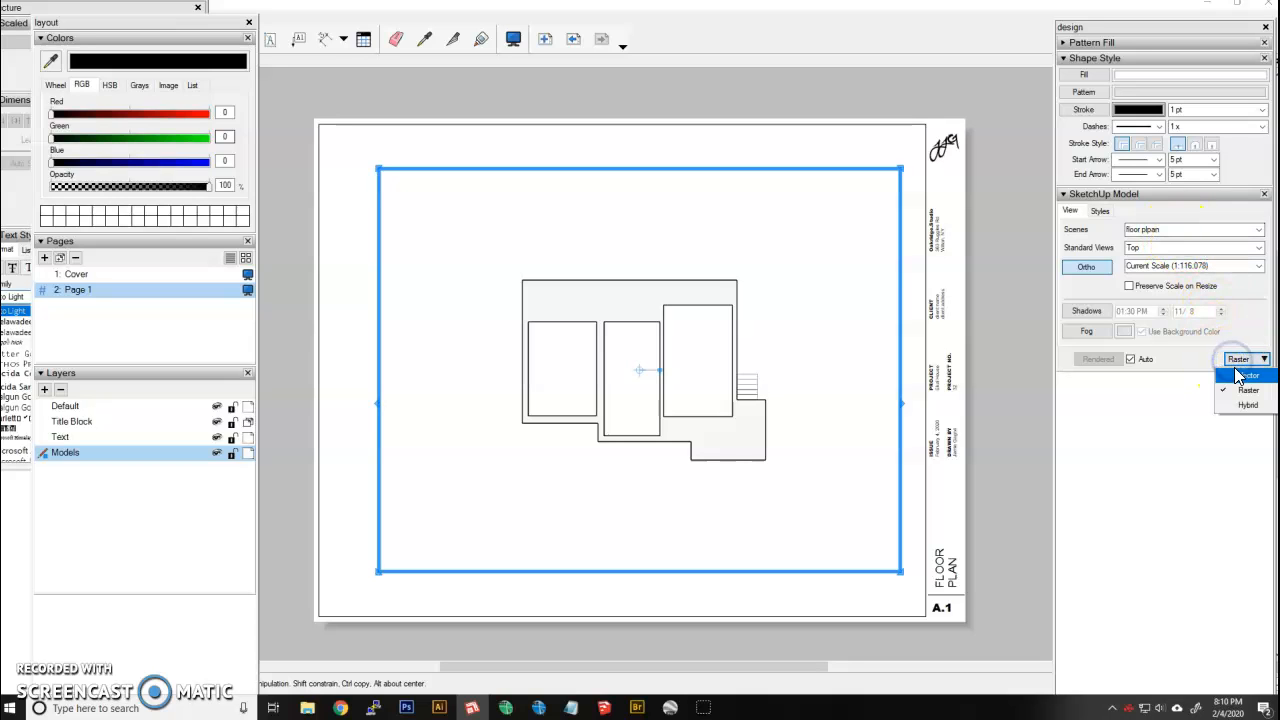
{"action": "left_click", "coordinate": [1240, 404]}
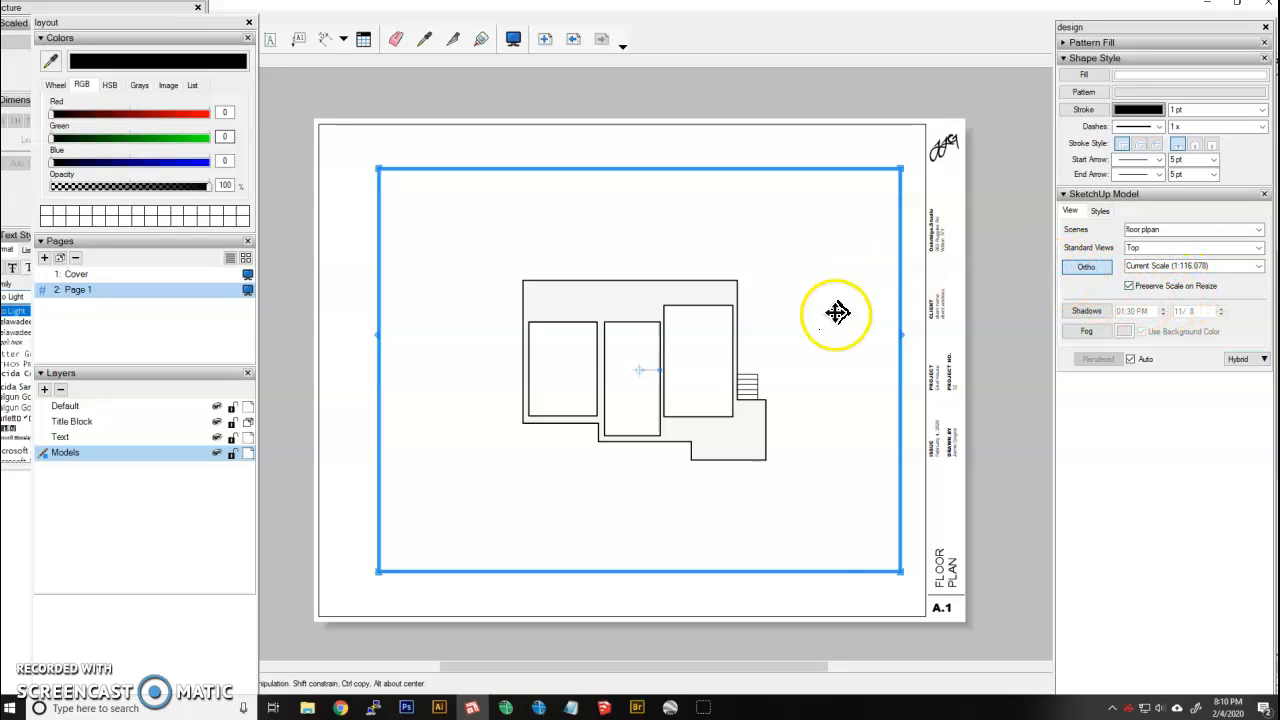
Set the floor plan viewport's drawing scale to 1/4" = 1'-0" (1:48).
{"action": "left_click", "coordinate": [626, 321]}
{"action": "right_click", "coordinate": [626, 321]}
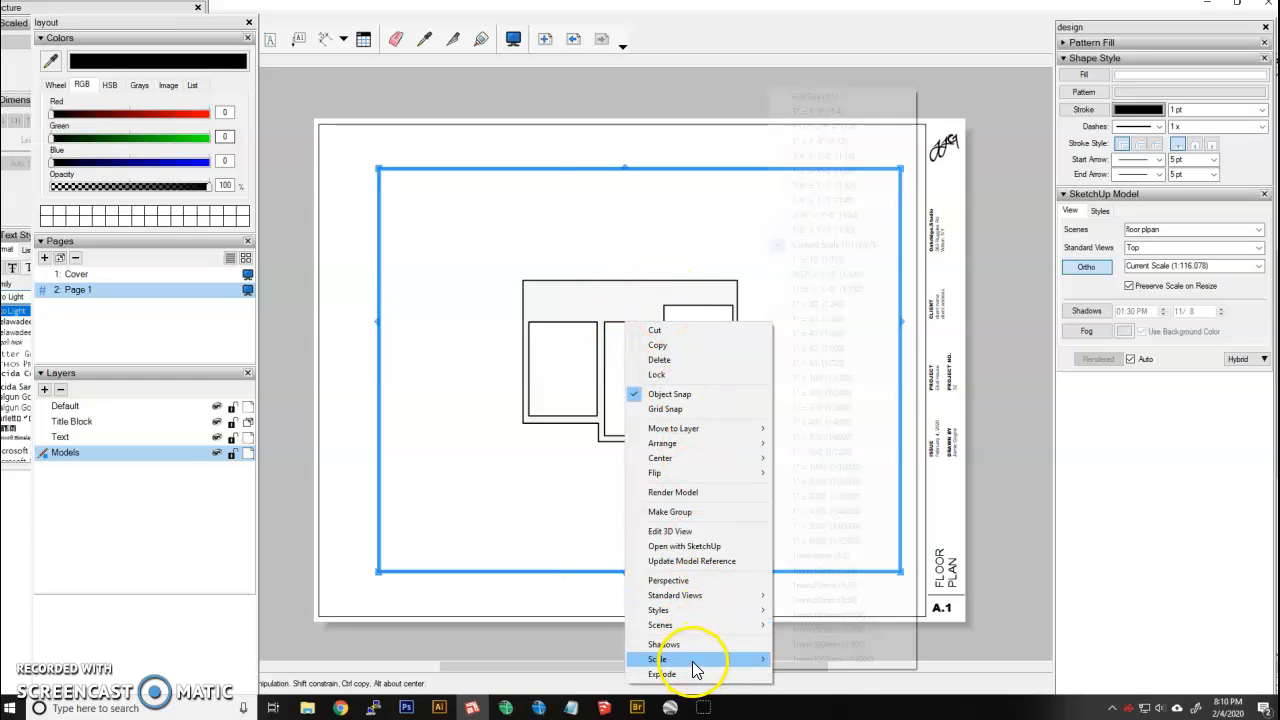
{"action": "mouse_move", "coordinate": [699, 656]}
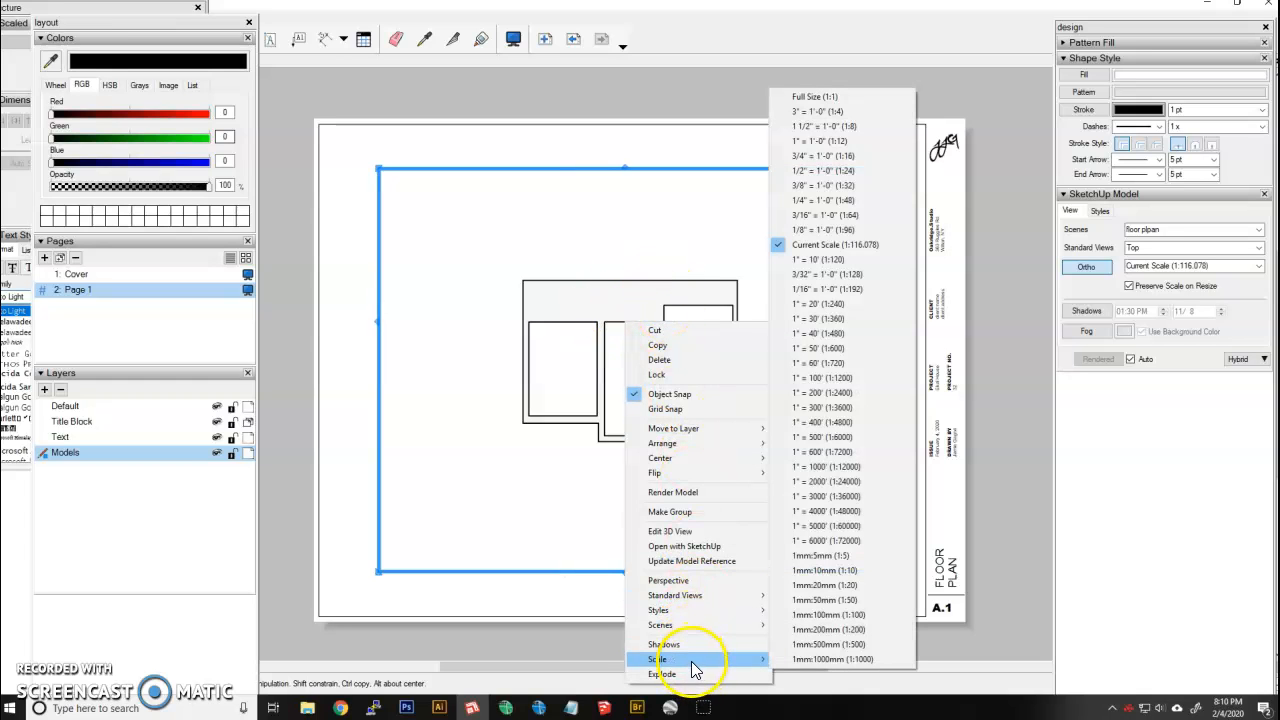
{"action": "left_click", "coordinate": [1231, 275]}
{"action": "left_click", "coordinate": [1257, 270]}
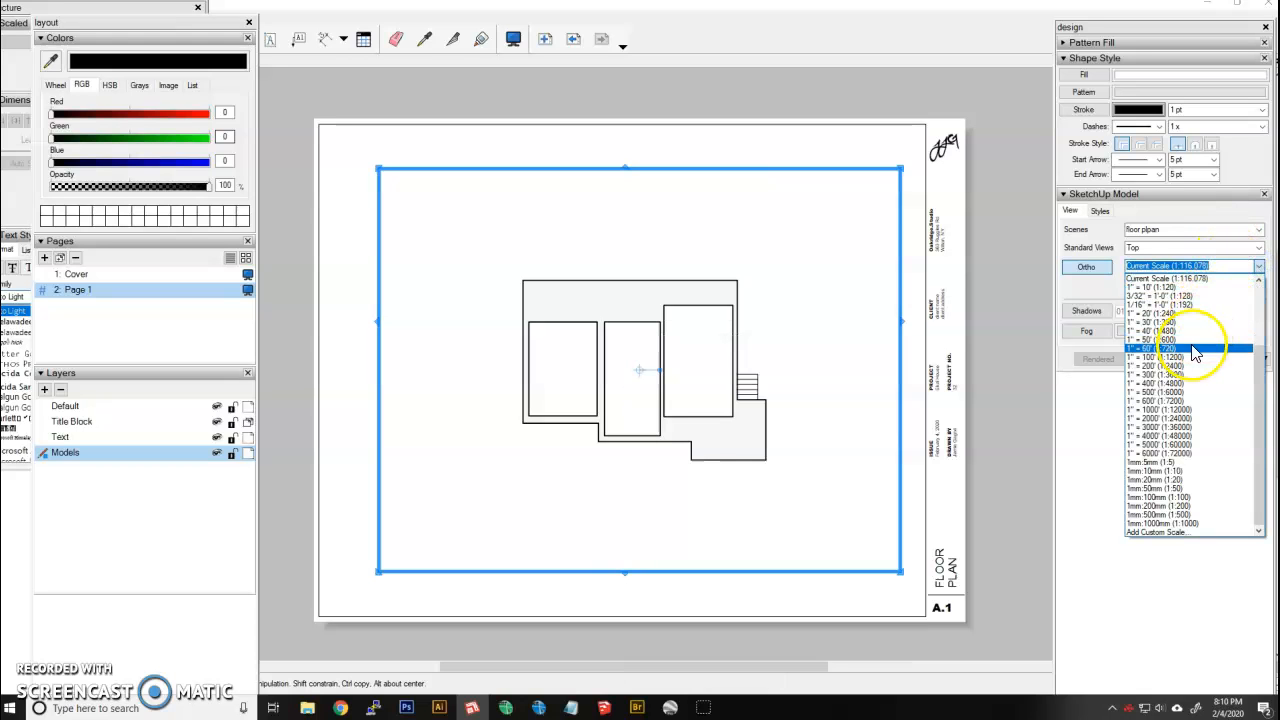
{"action": "scroll", "coordinate": [1200, 336], "scroll_direction": "up", "scroll_amount": 3}
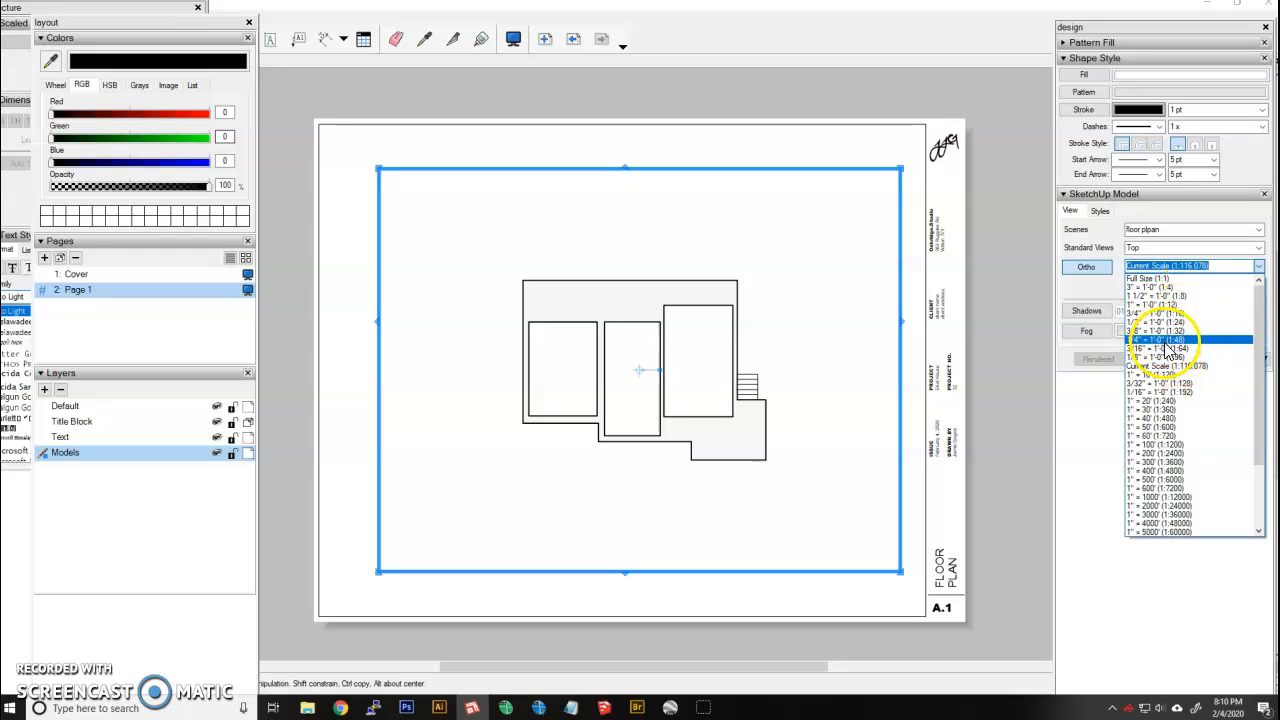
{"action": "left_click", "coordinate": [1168, 349]}
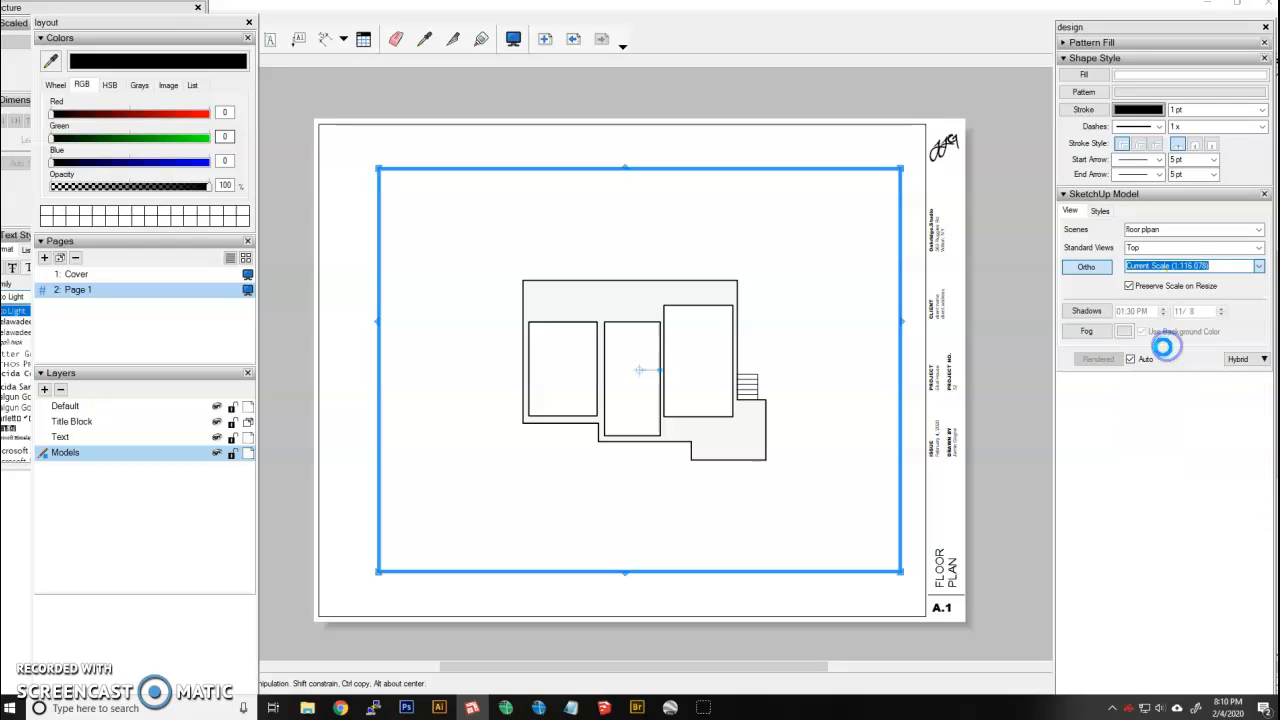